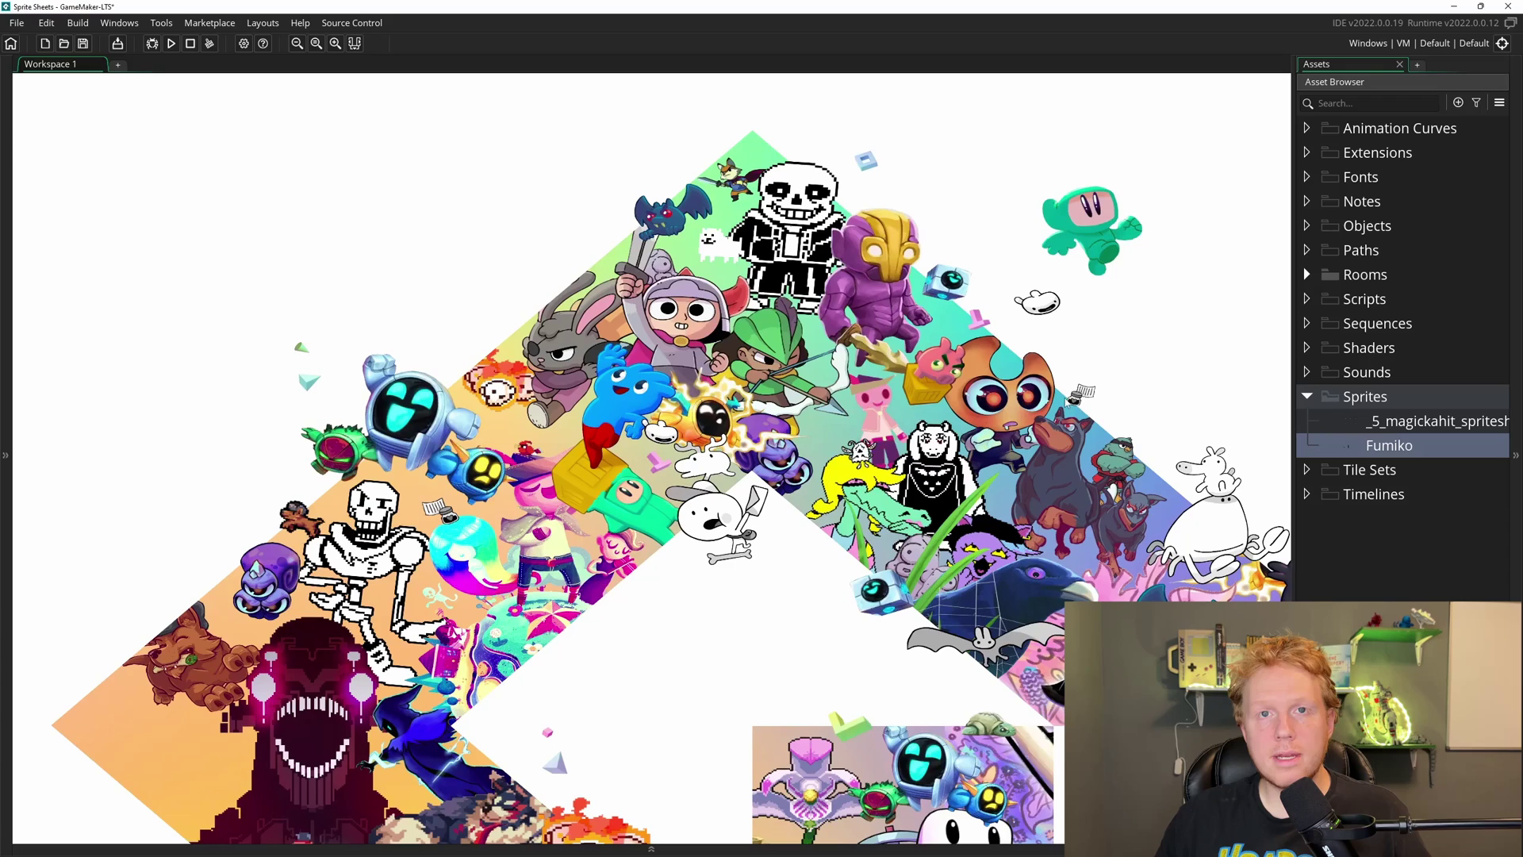
- Open the _5_magickahit_spritesheet and Fumiko sprites, then edit the spritesheet's image
double_click(1376, 421)
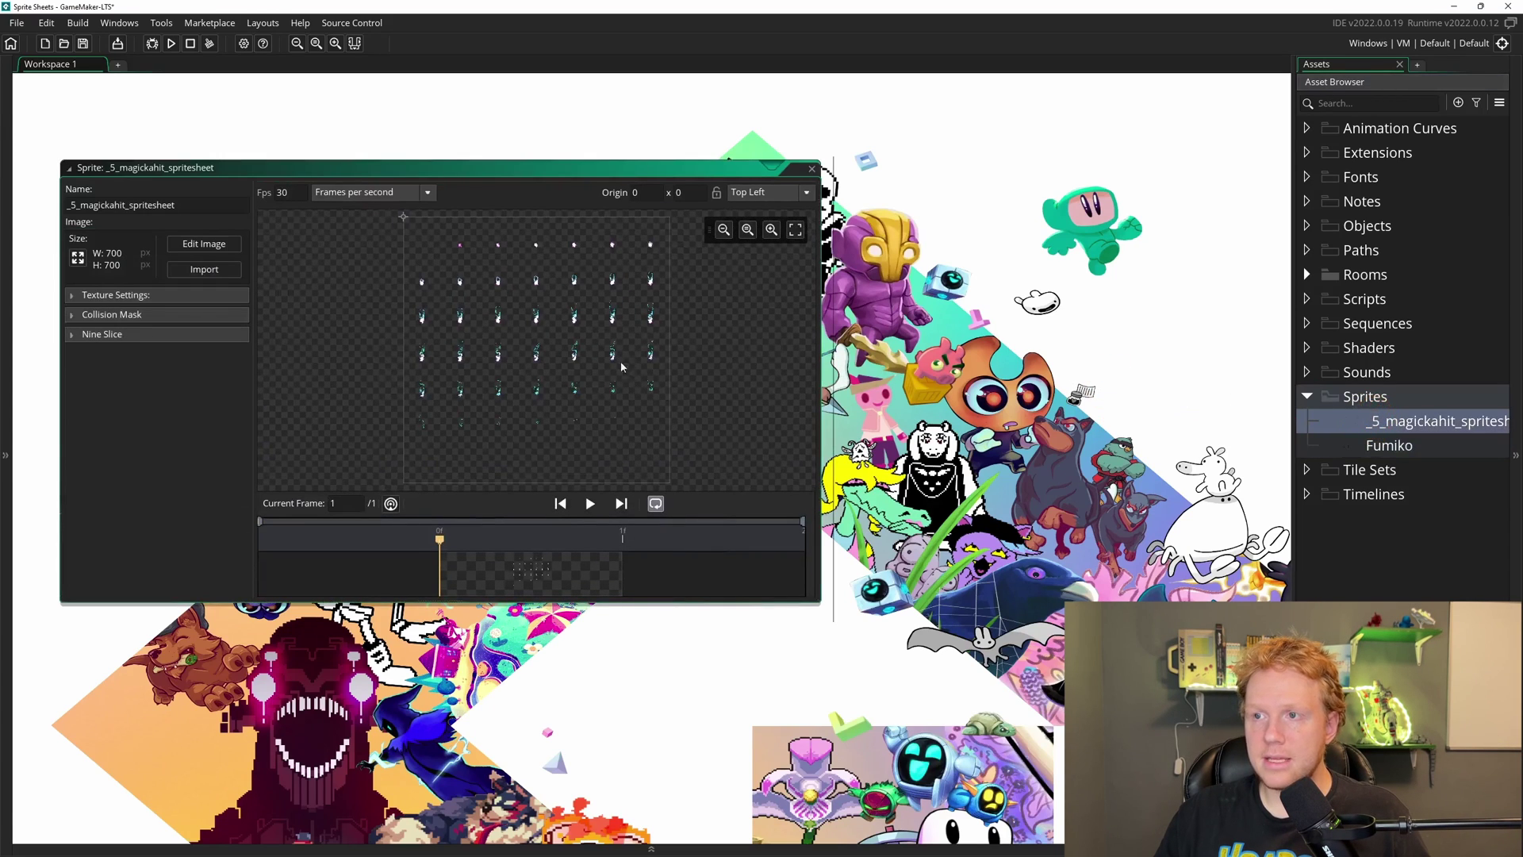
double_click(1390, 445)
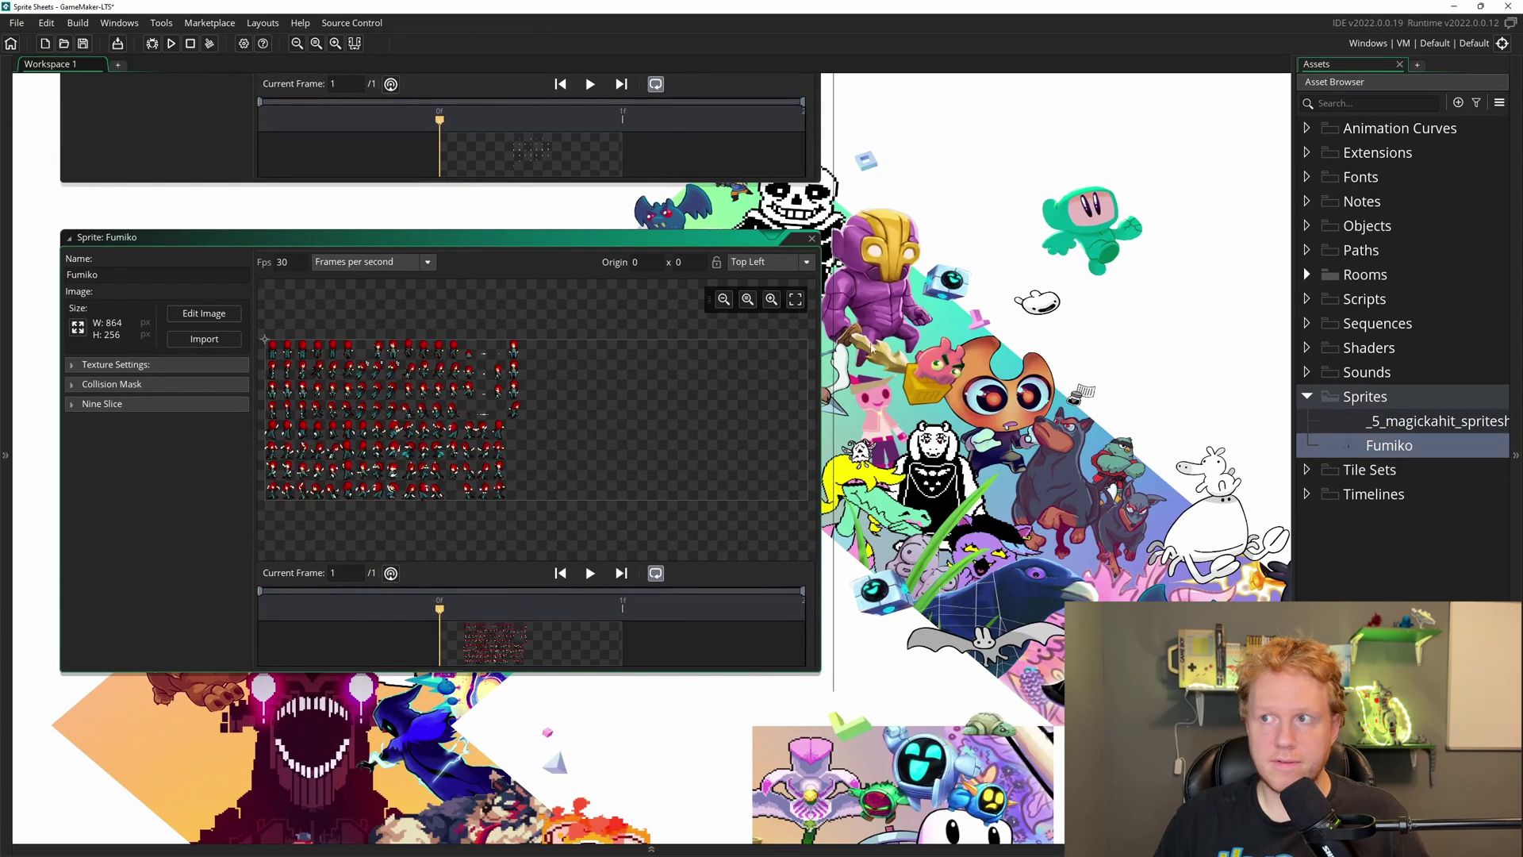
scroll(889, 398, "up", 6)
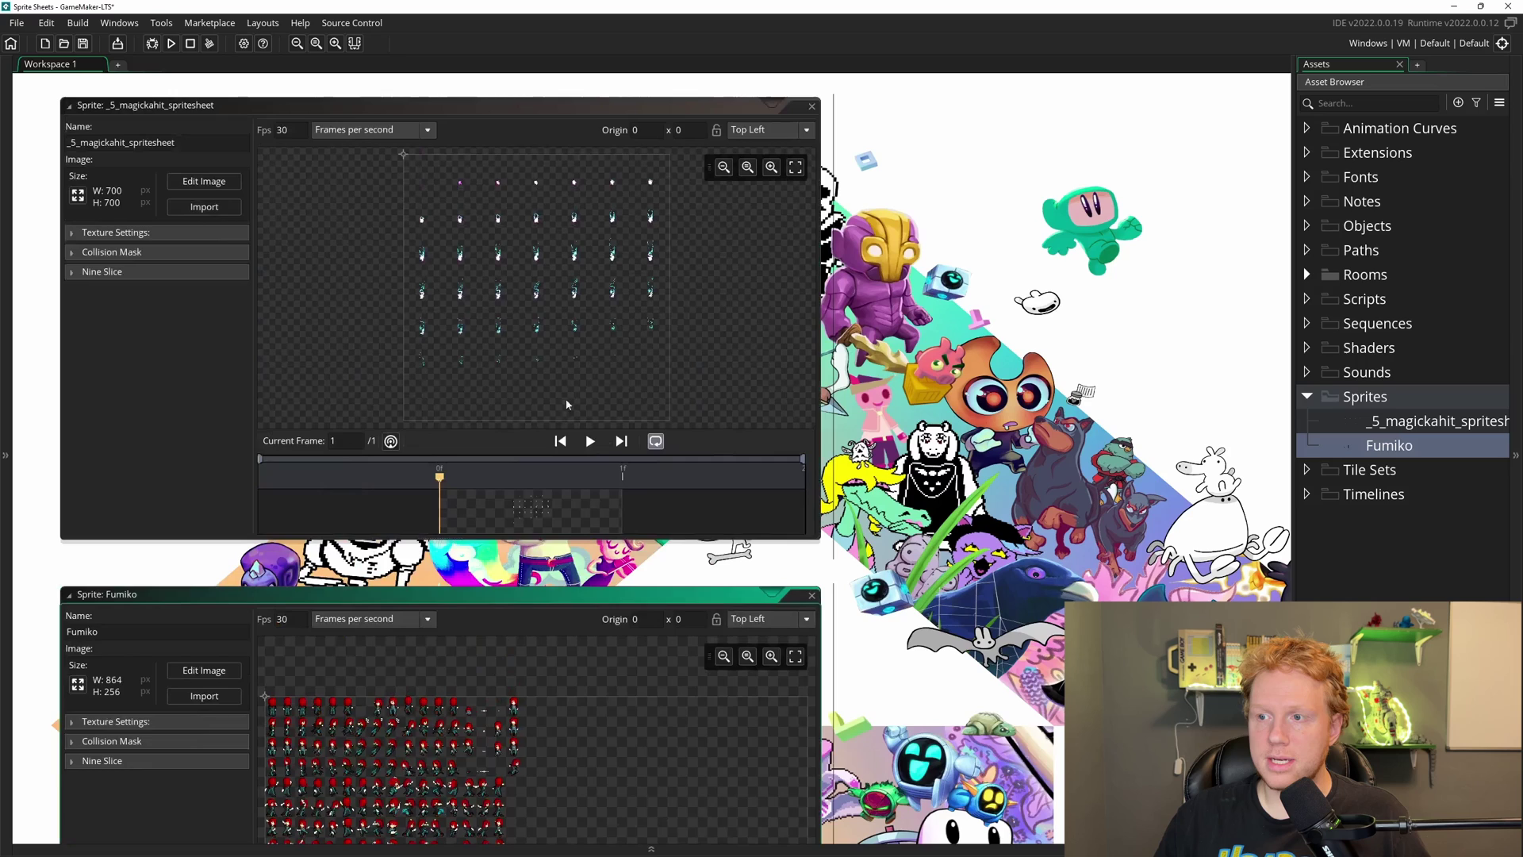
scroll(1037, 361, "up", 2)
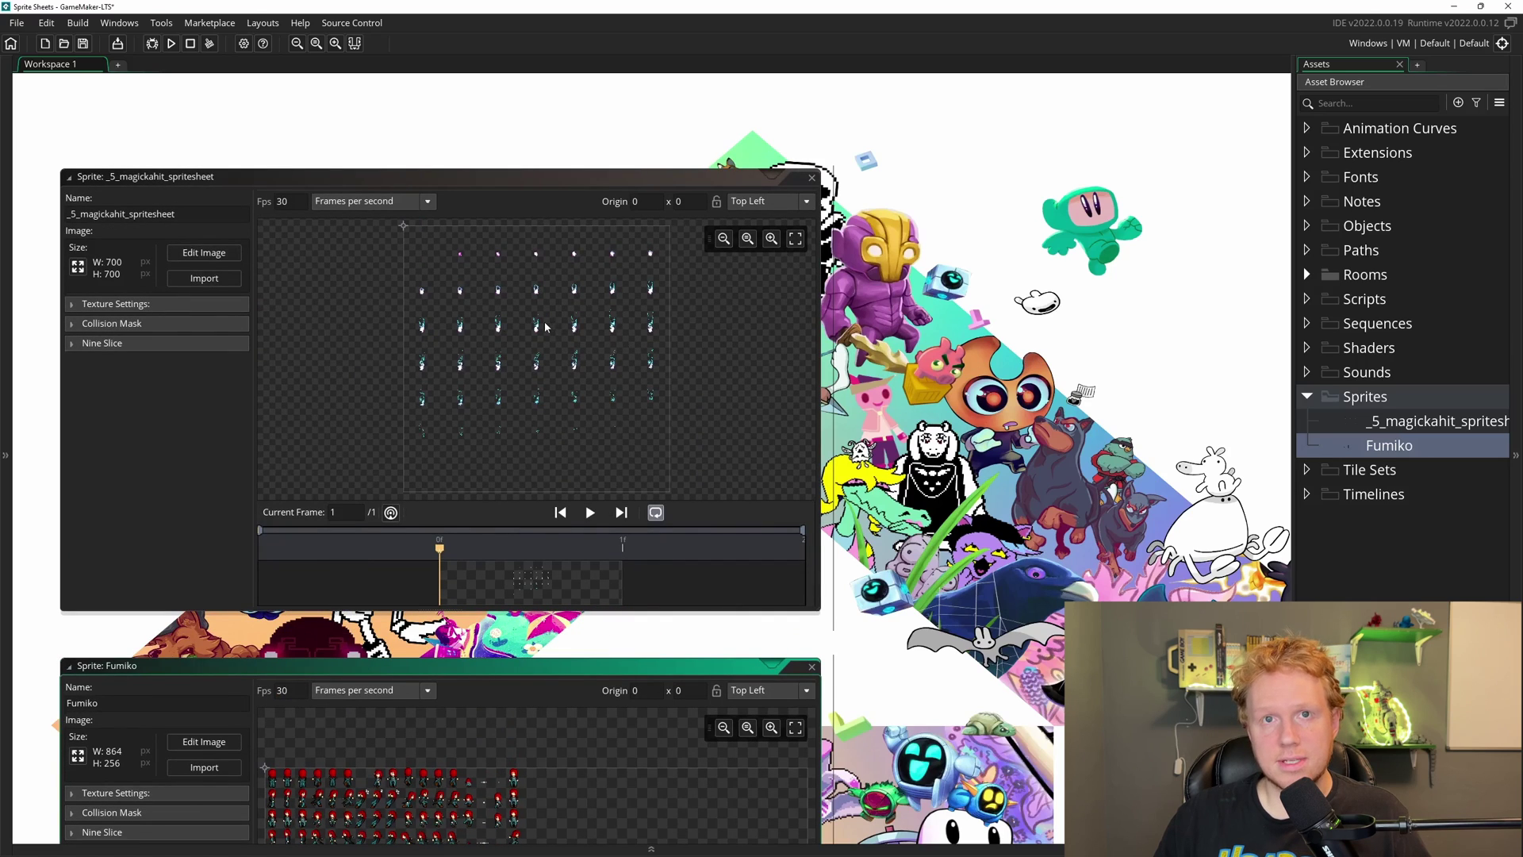
left_click(204, 252)
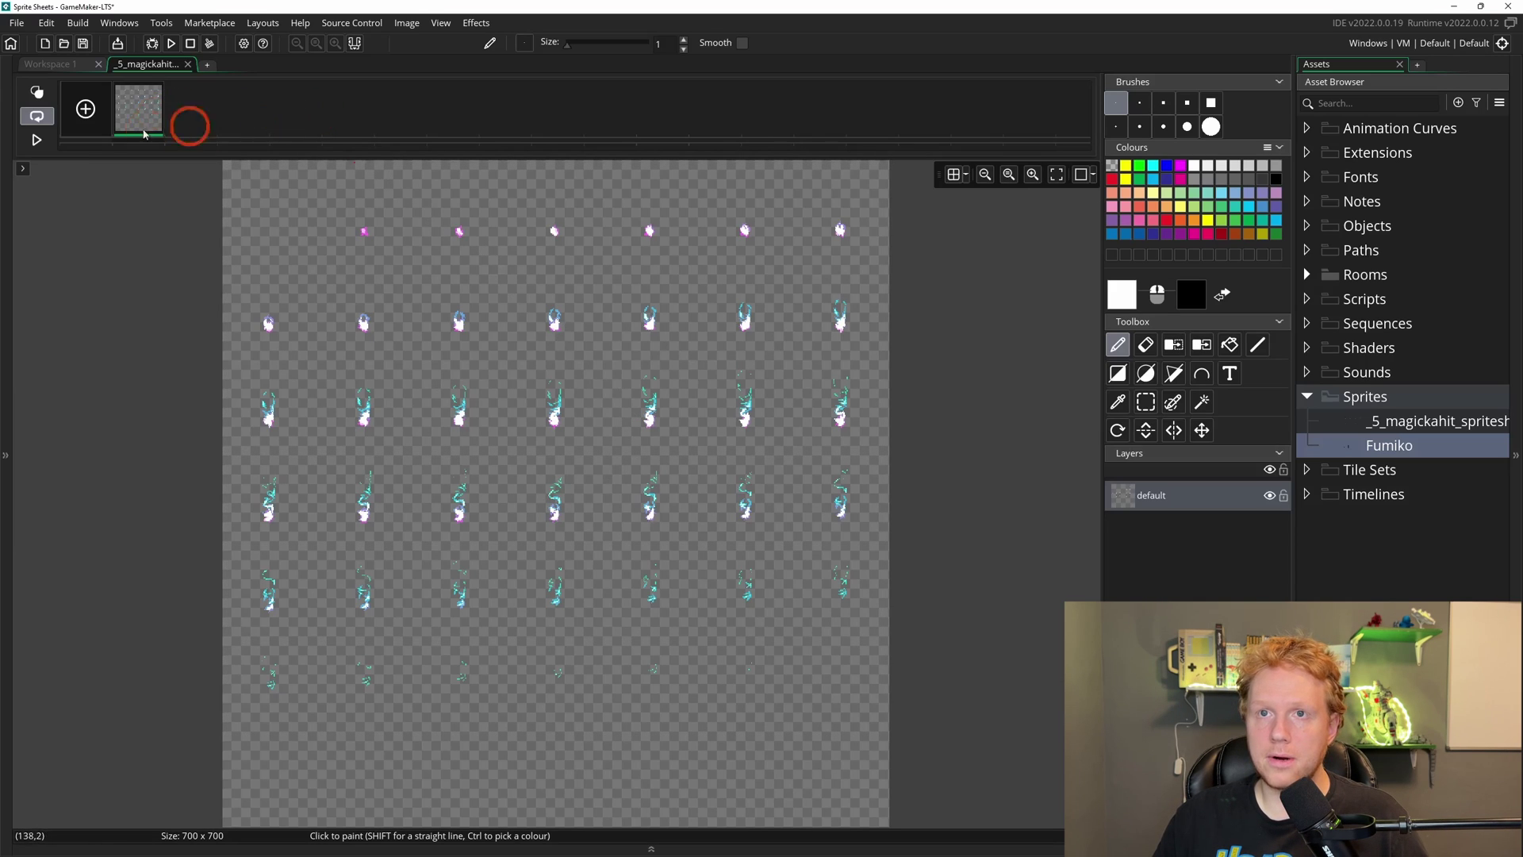
- Play and stop the magickahit animation preview, then bring up the Image menu
left_click(26, 145)
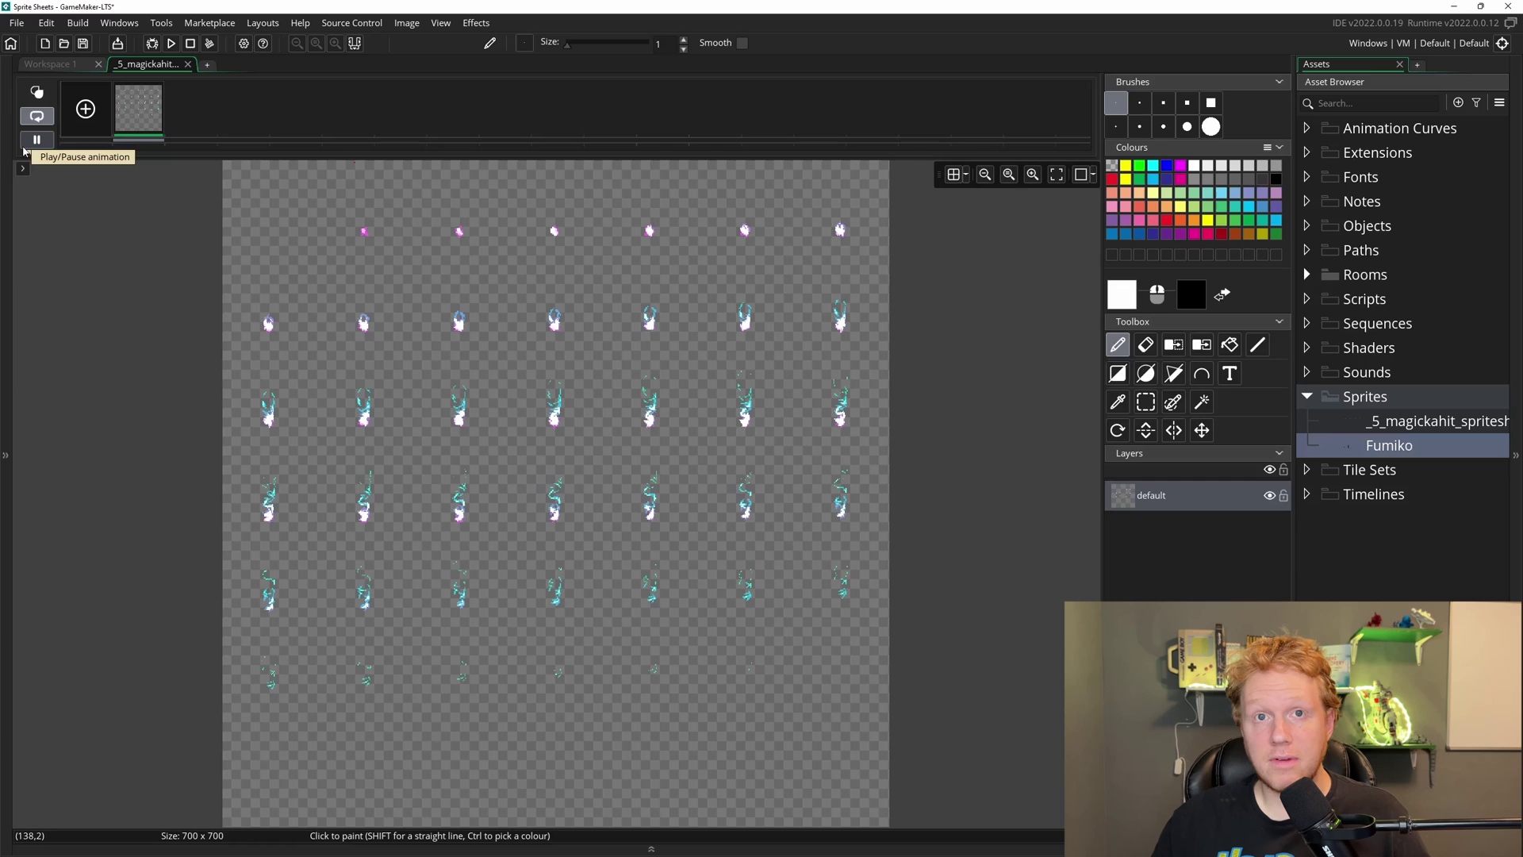
left_click(25, 148)
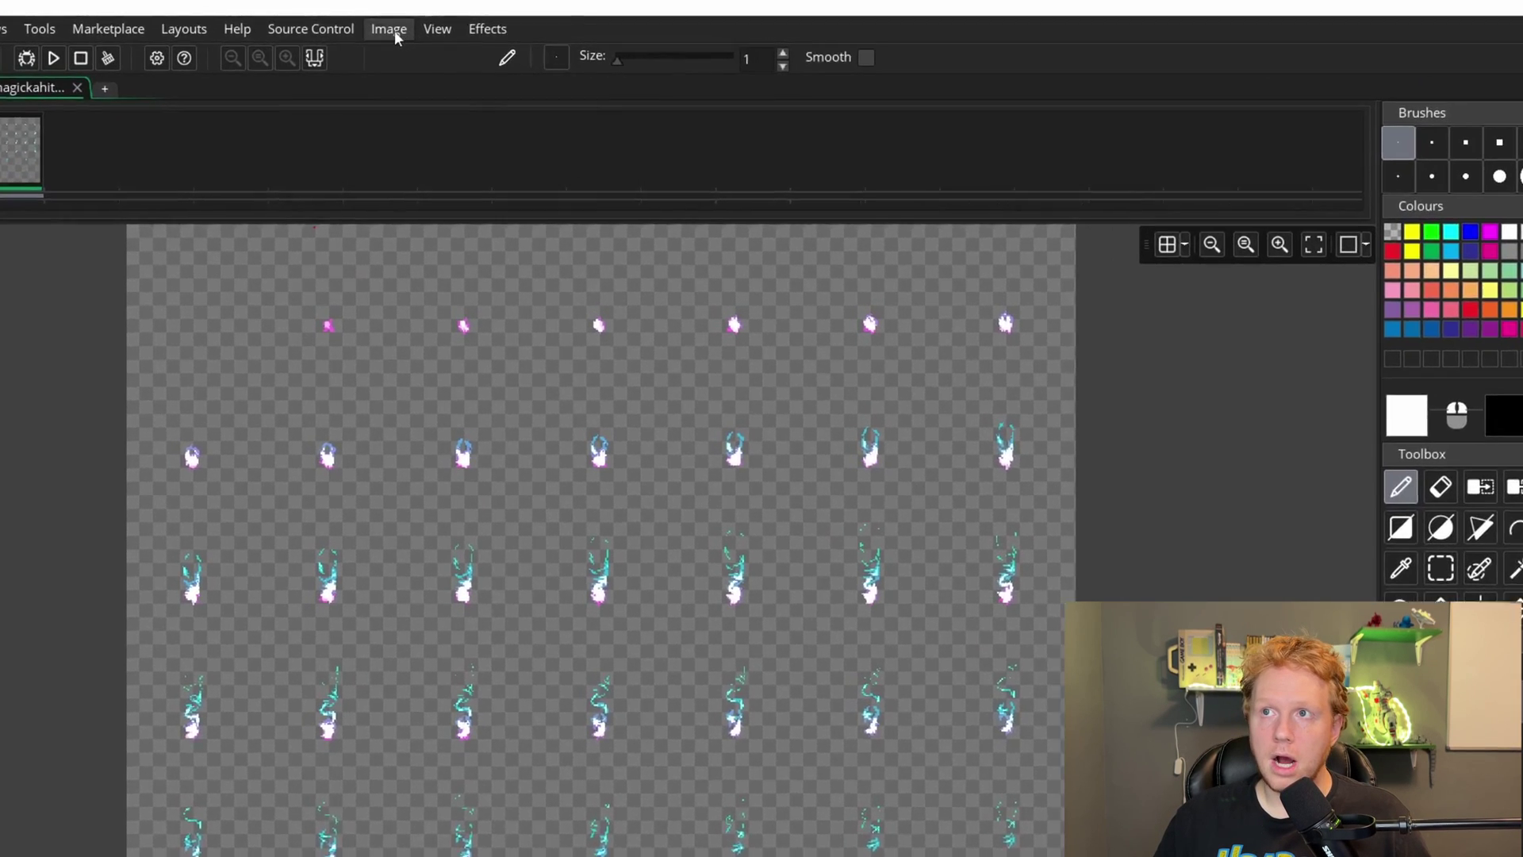
left_click(407, 23)
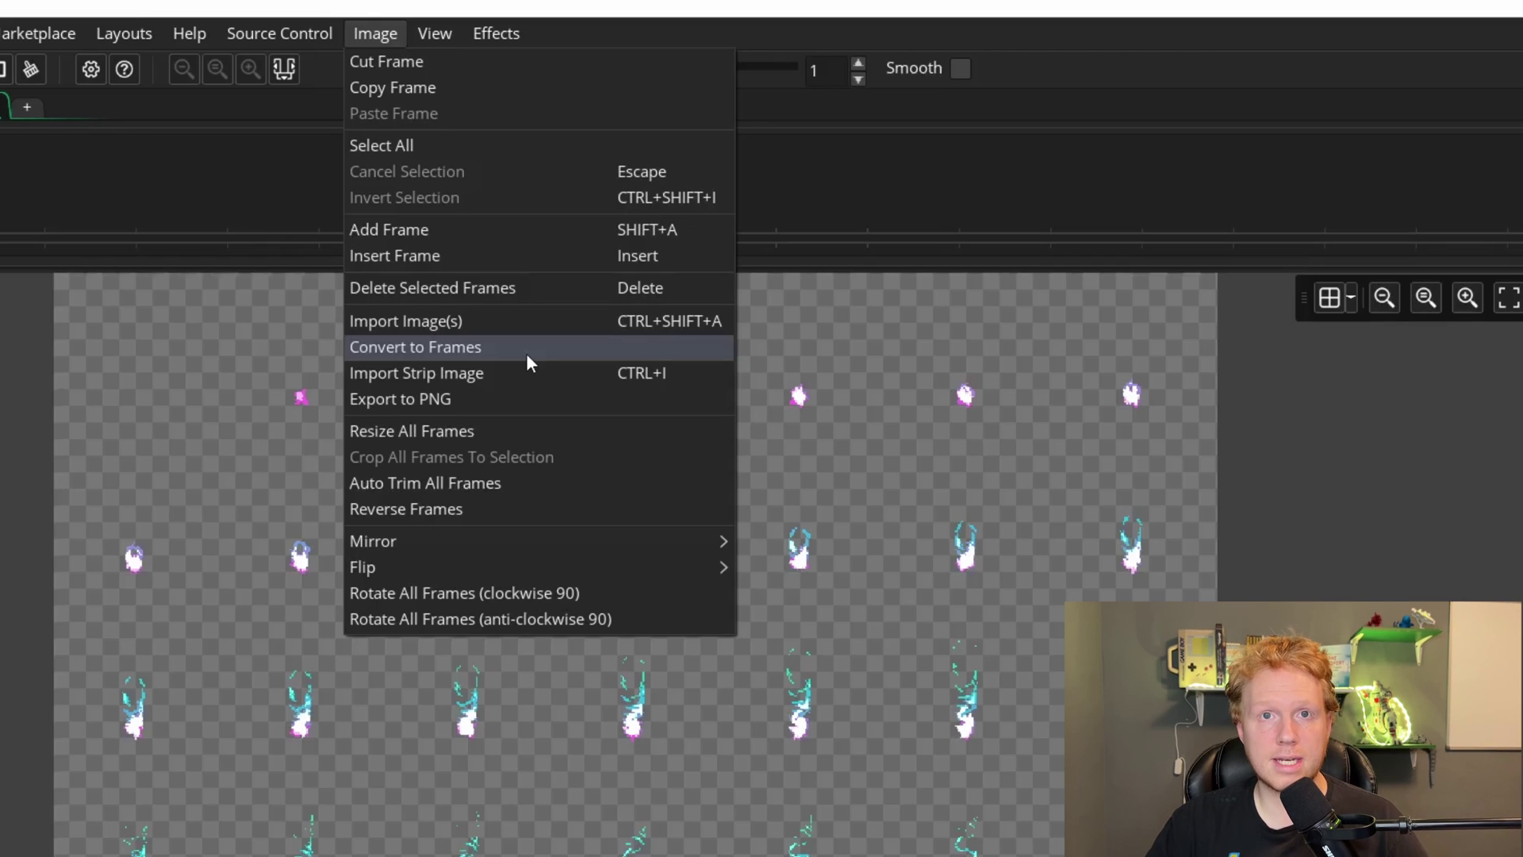
- Open Convert to Frames, move and enlarge the dialog, and centre-fit the sheet preview
left_click(528, 357)
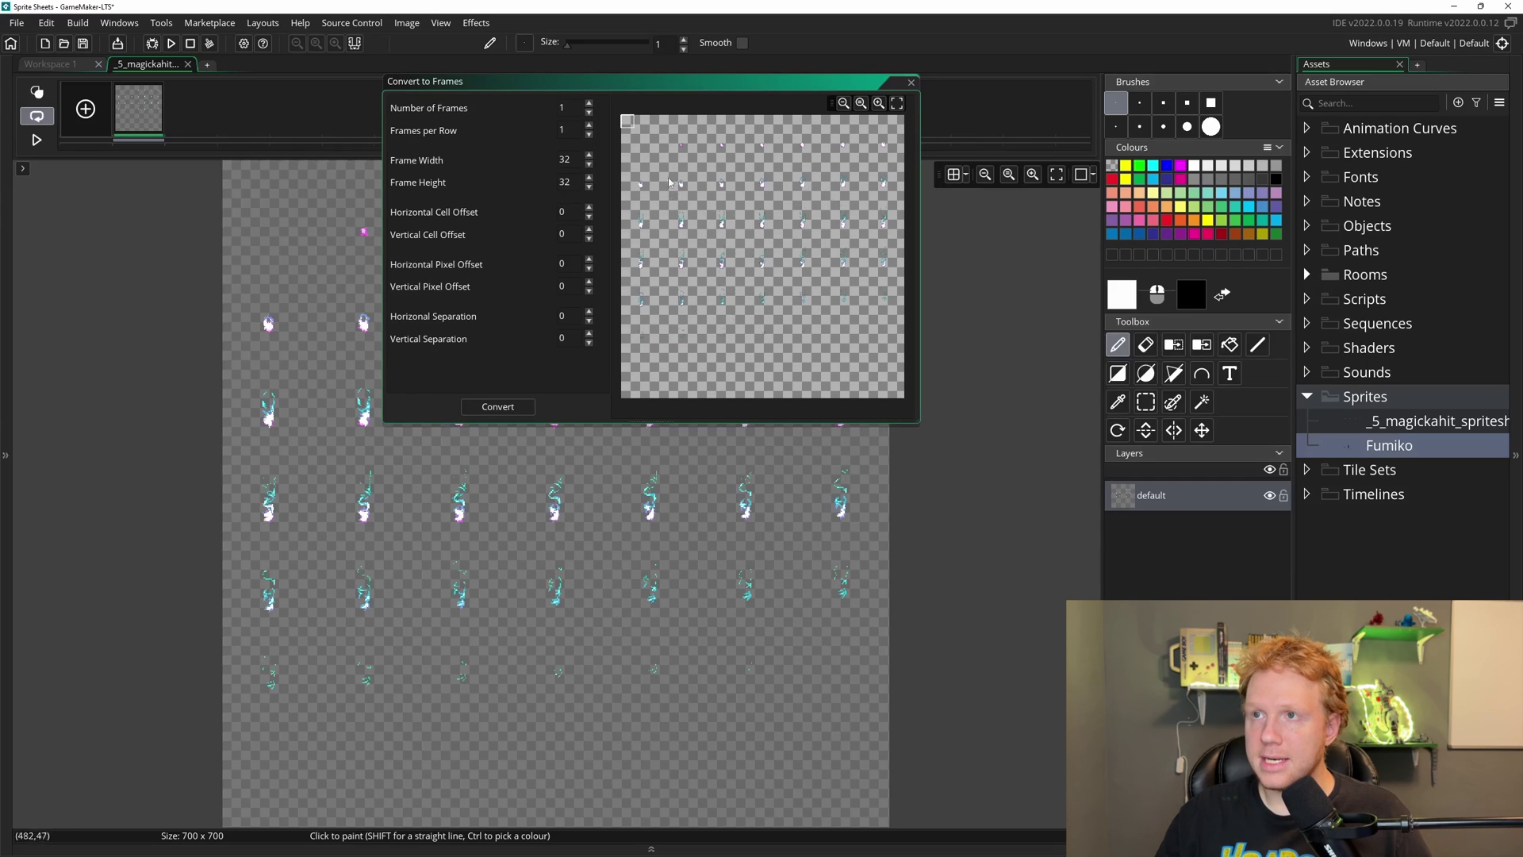
left_click_drag(663, 82, 338, 100)
left_click(493, 292)
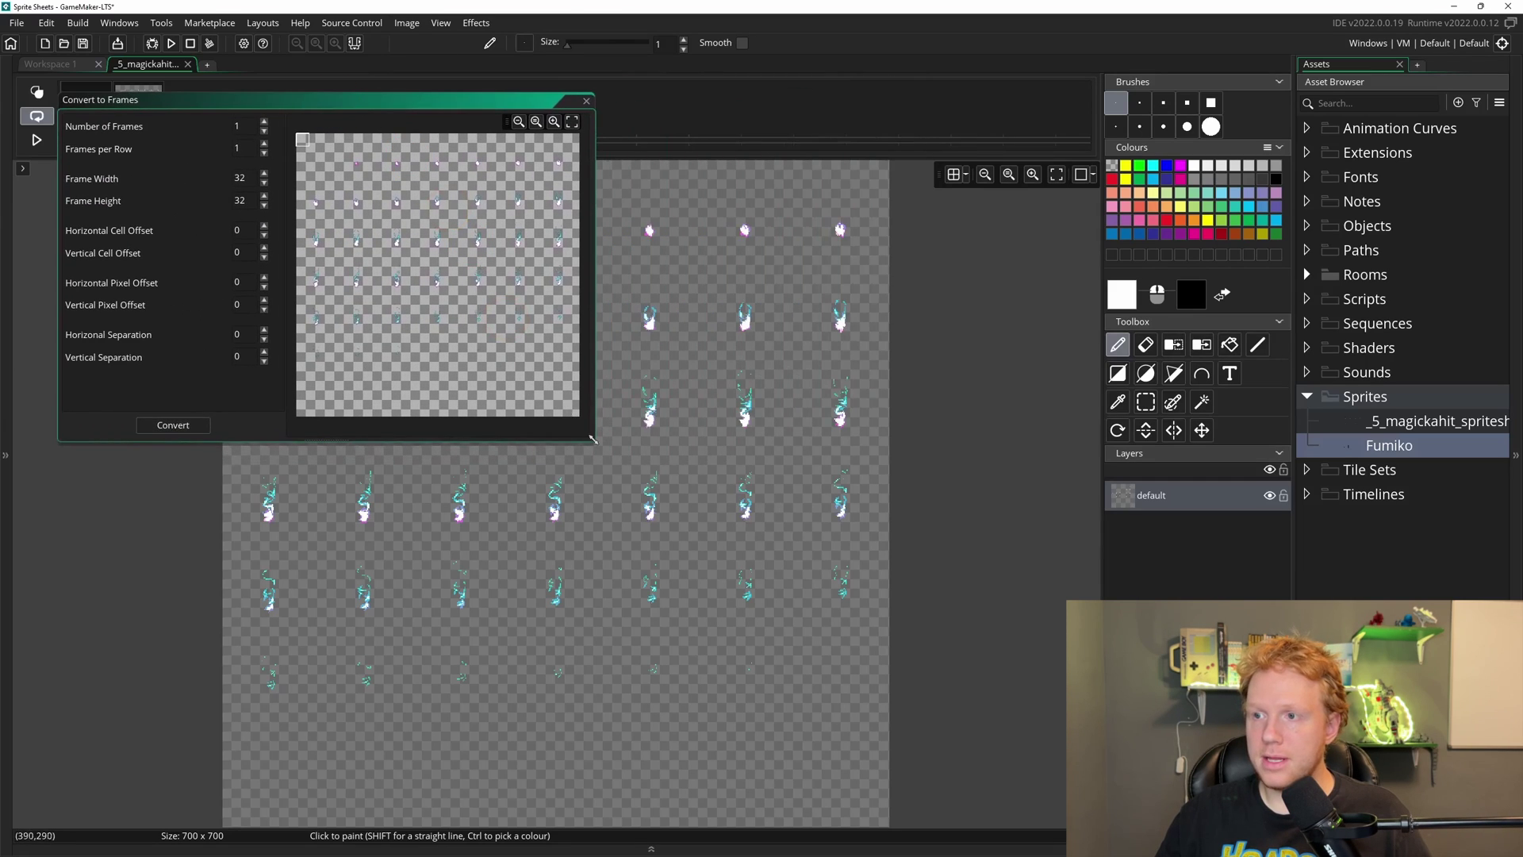
left_click_drag(593, 438, 1067, 766)
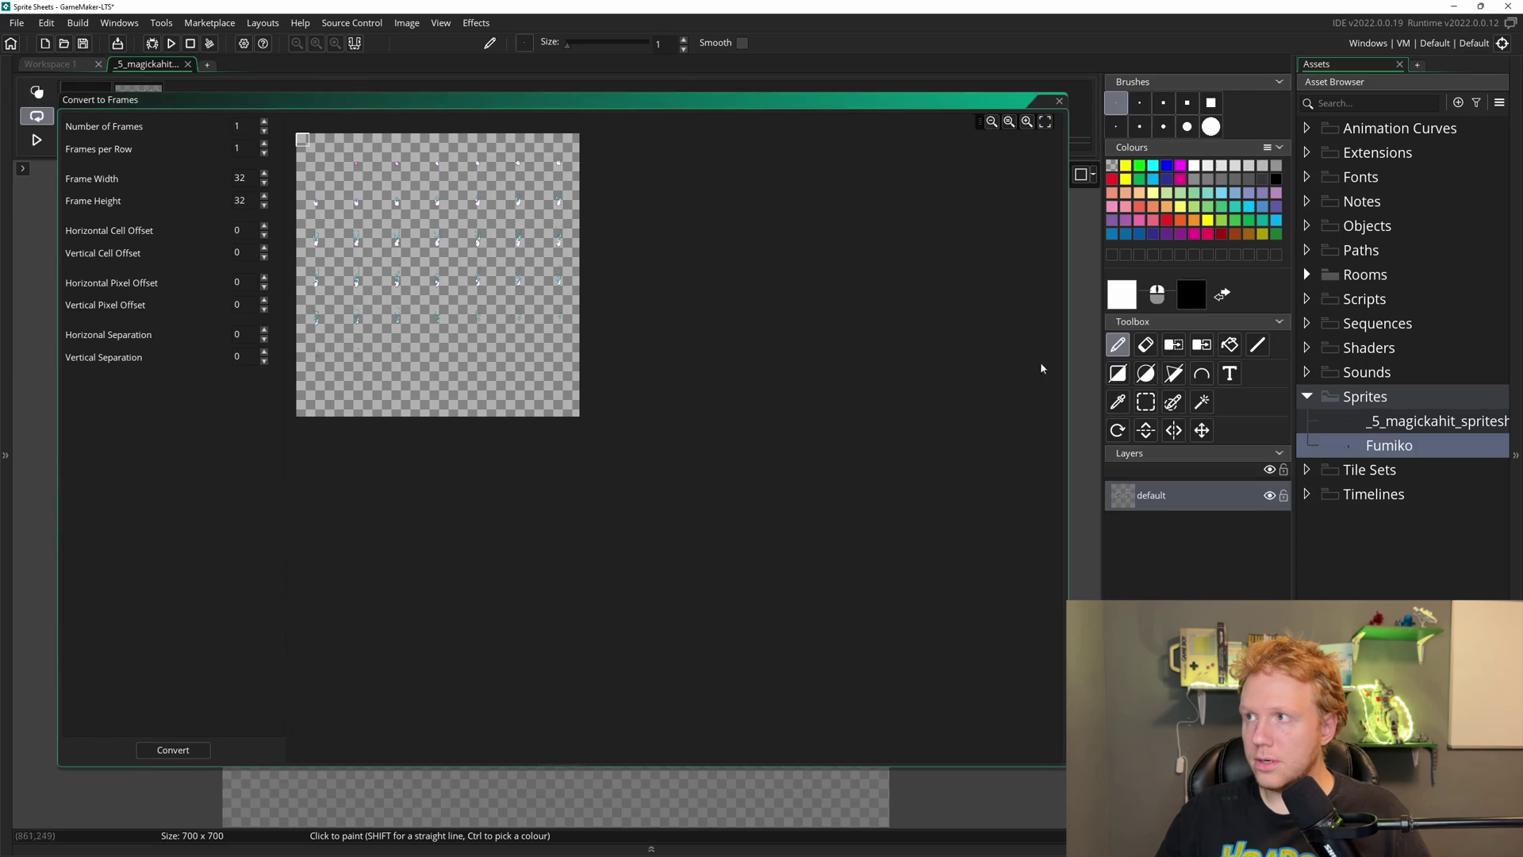
left_click(1045, 121)
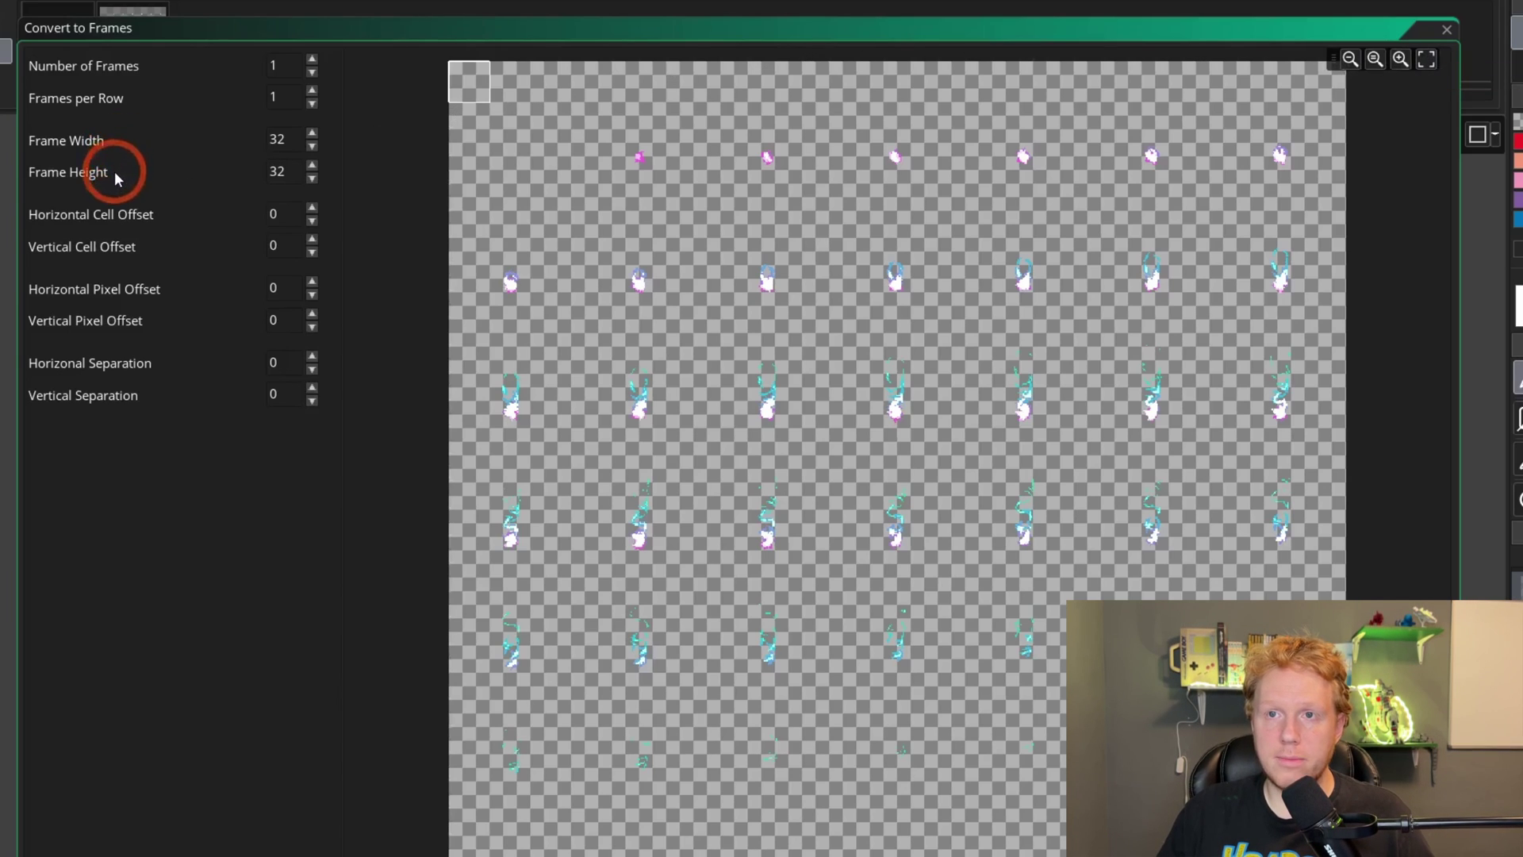
- Set the frame width and height to 100 pixels
left_click(284, 141)
left_click(177, 140)
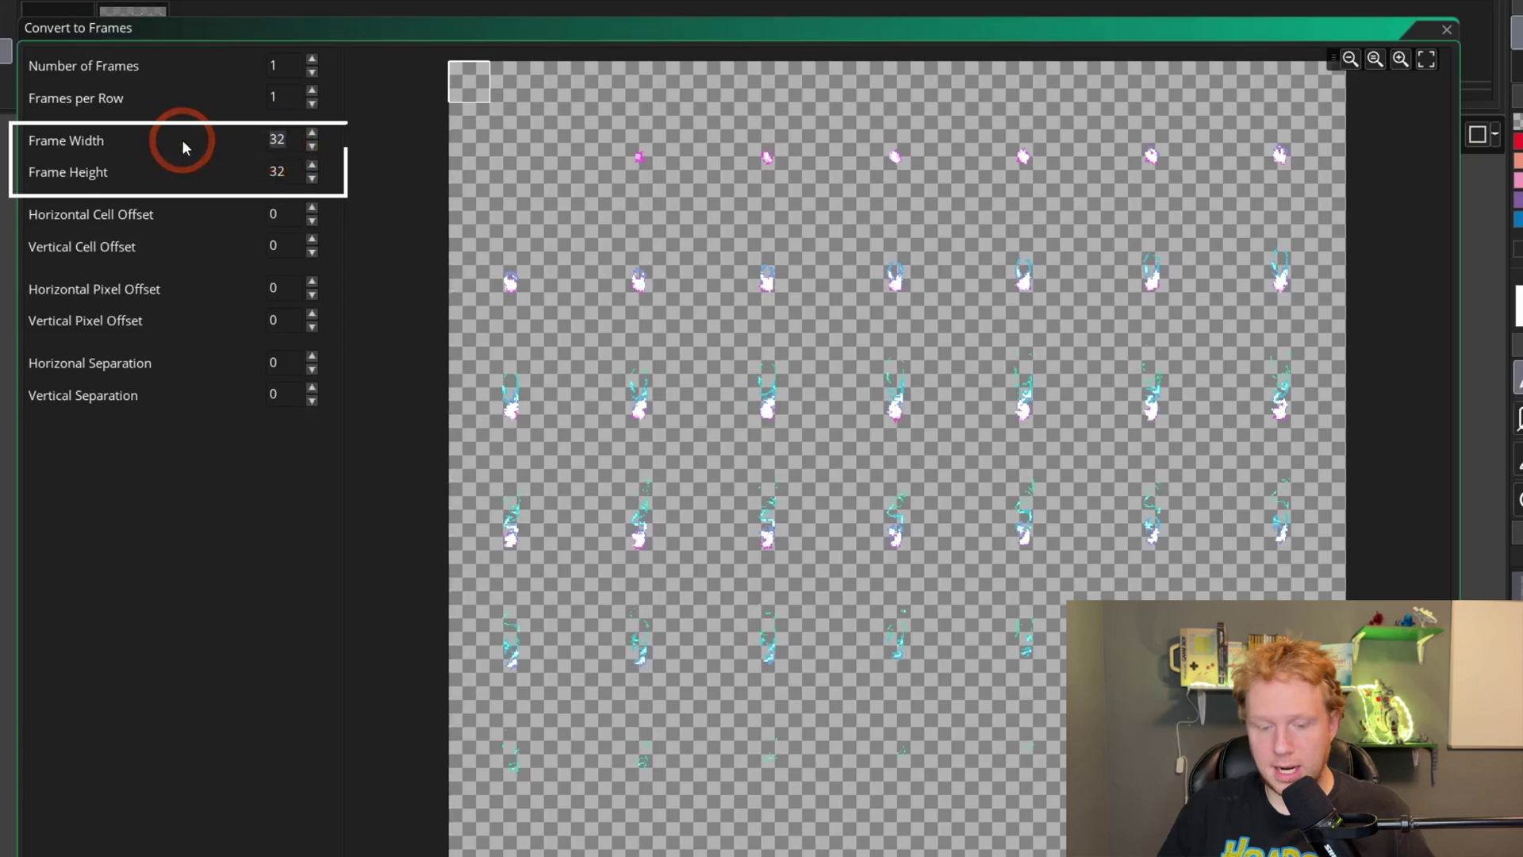
key("BackSpace")
key("BackSpace")
type("100")
left_click(194, 167)
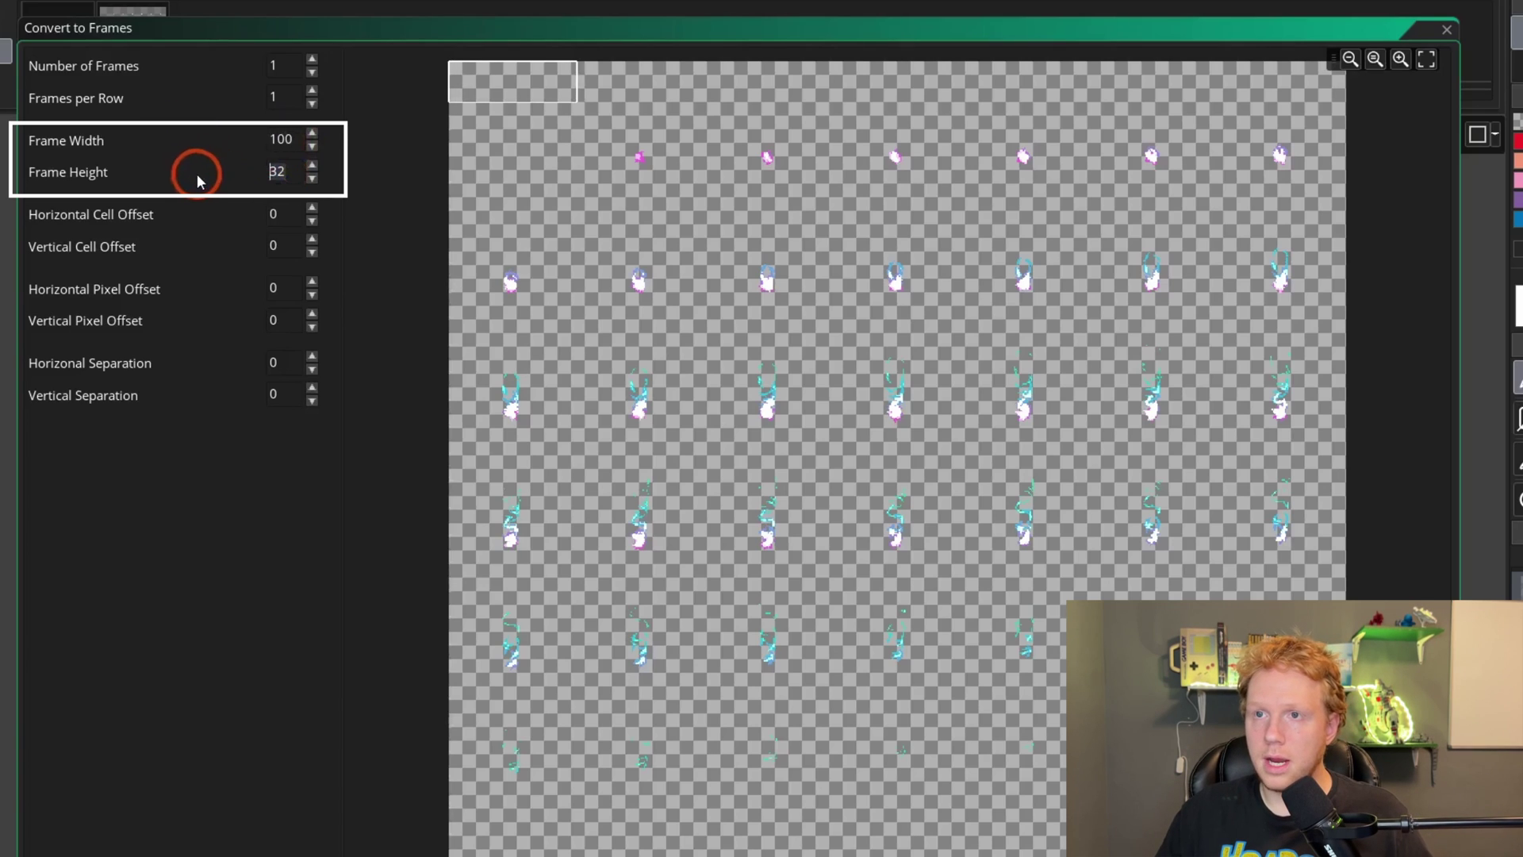
key("BackSpace")
key("BackSpace")
type("100")
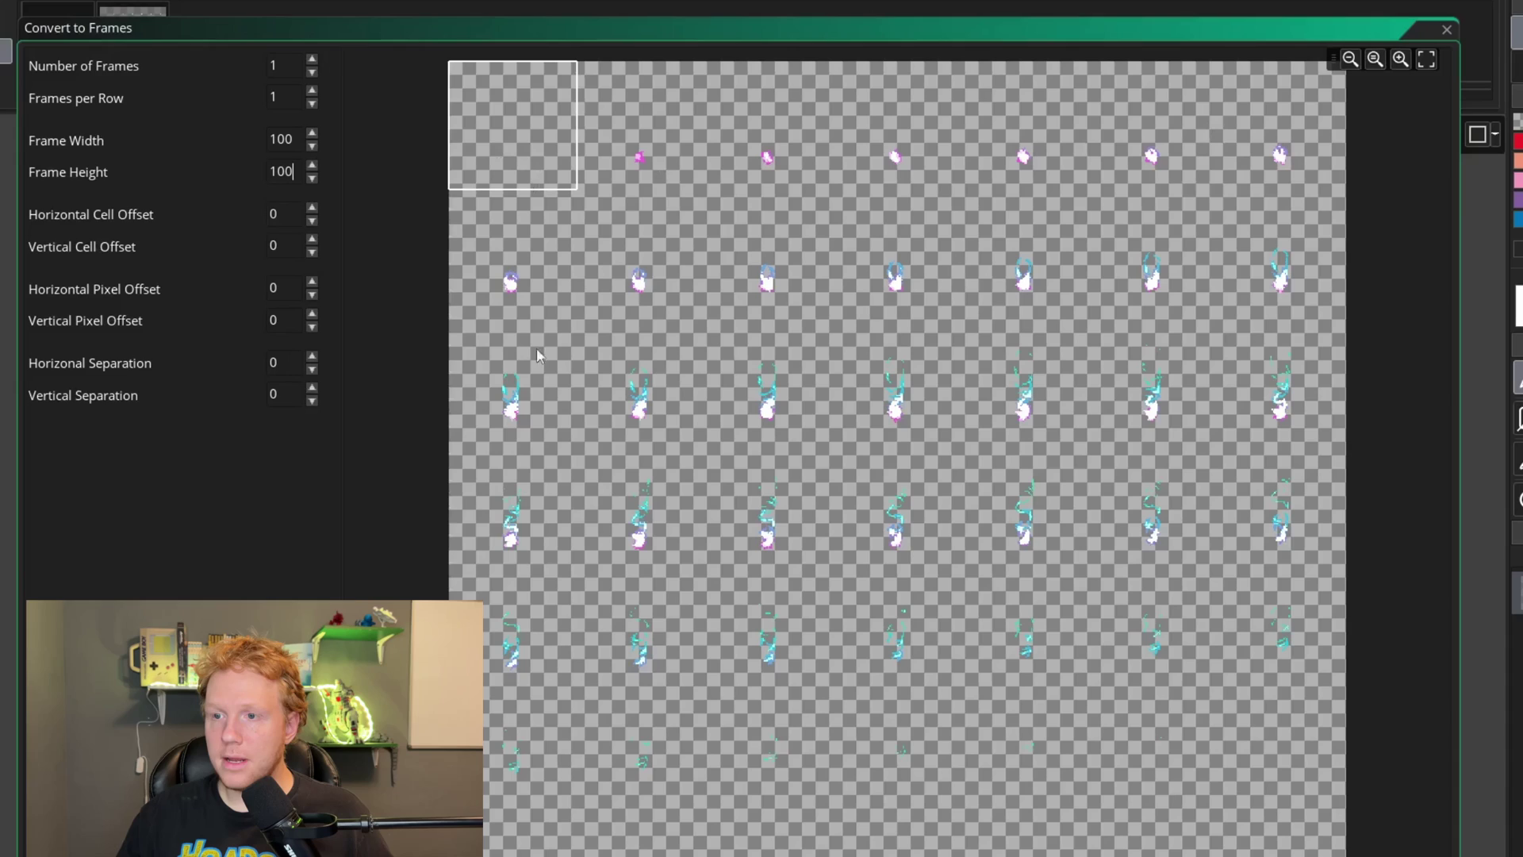
- Set the number of frames to 41 with 7 frames per row
double_click(275, 67)
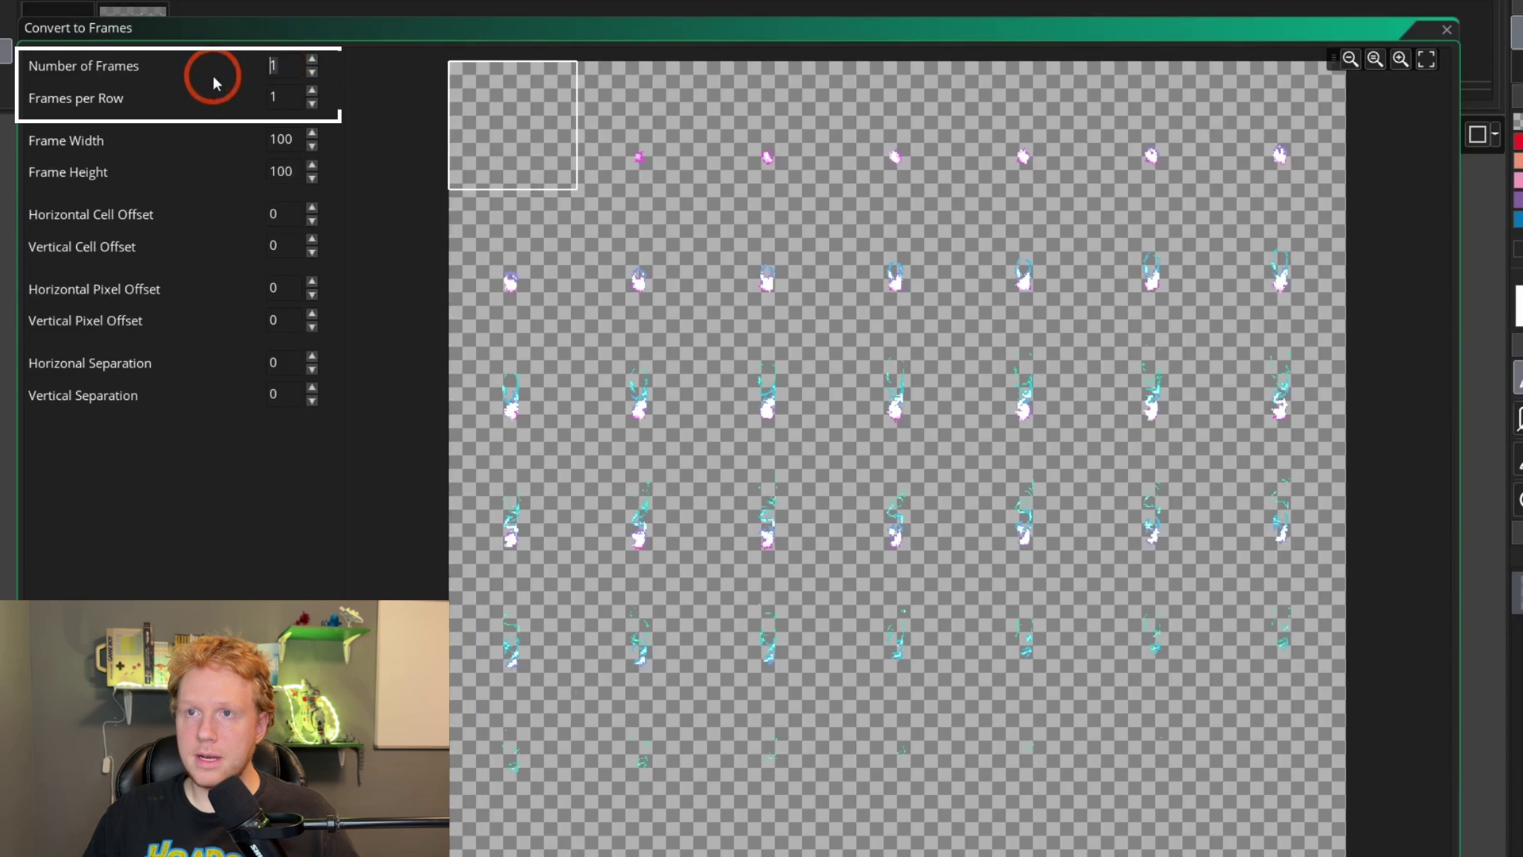
type("49")
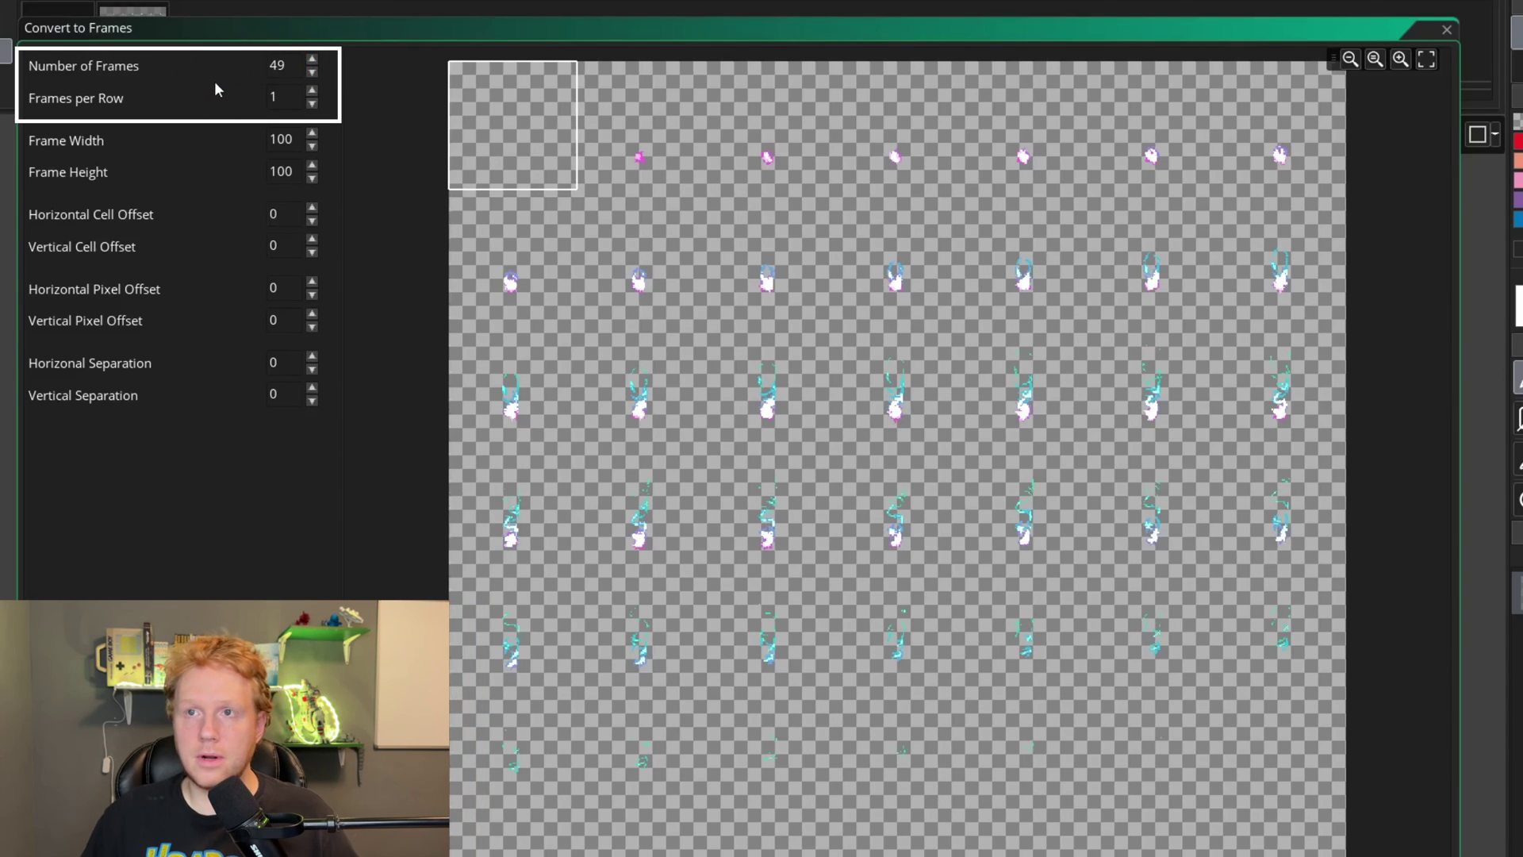
left_click(242, 96)
type("7")
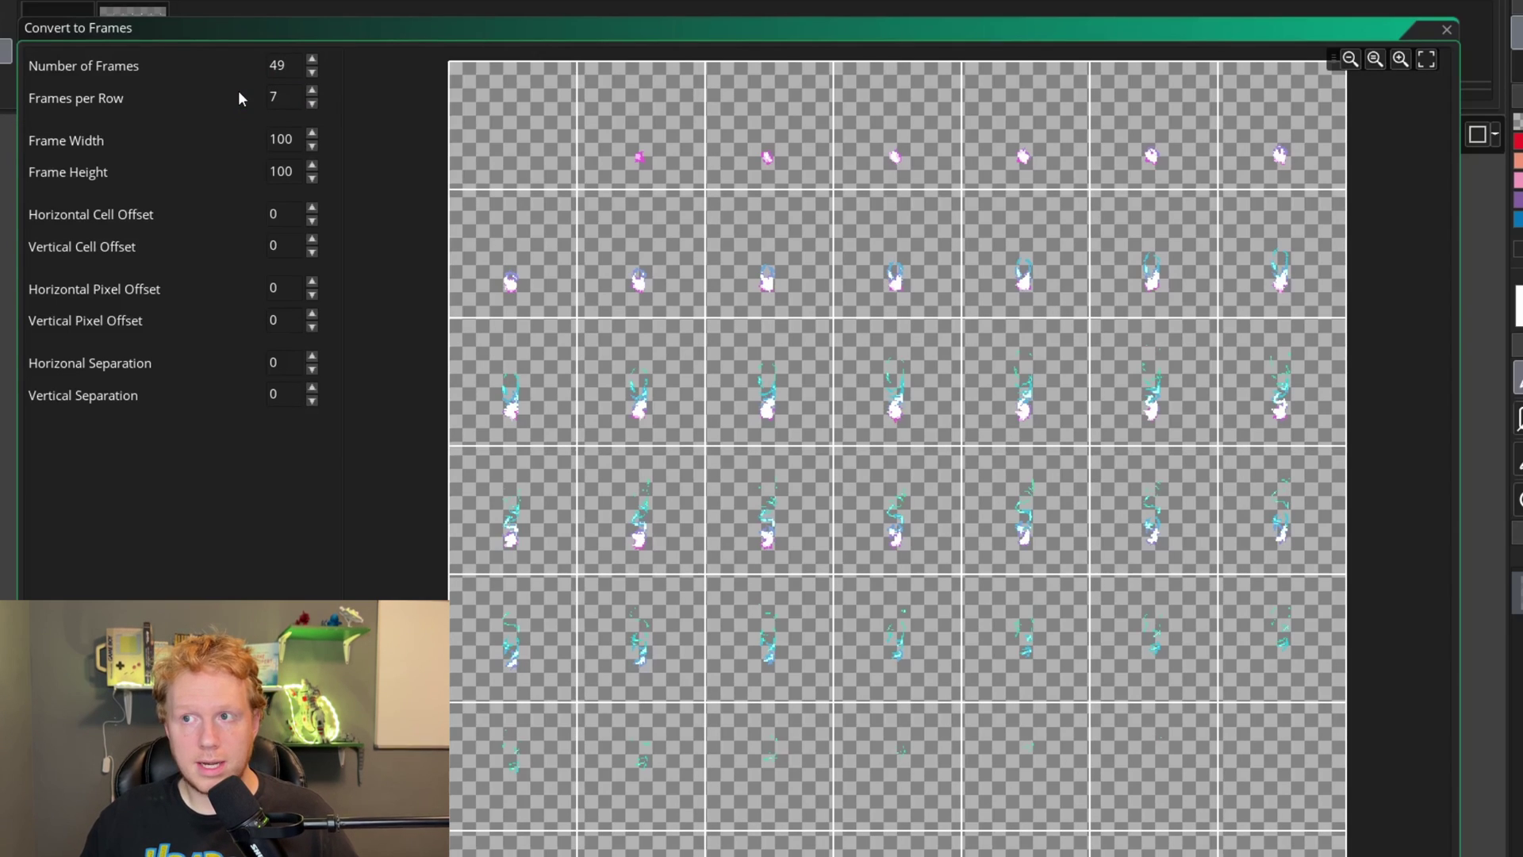
key("shift+Tab")
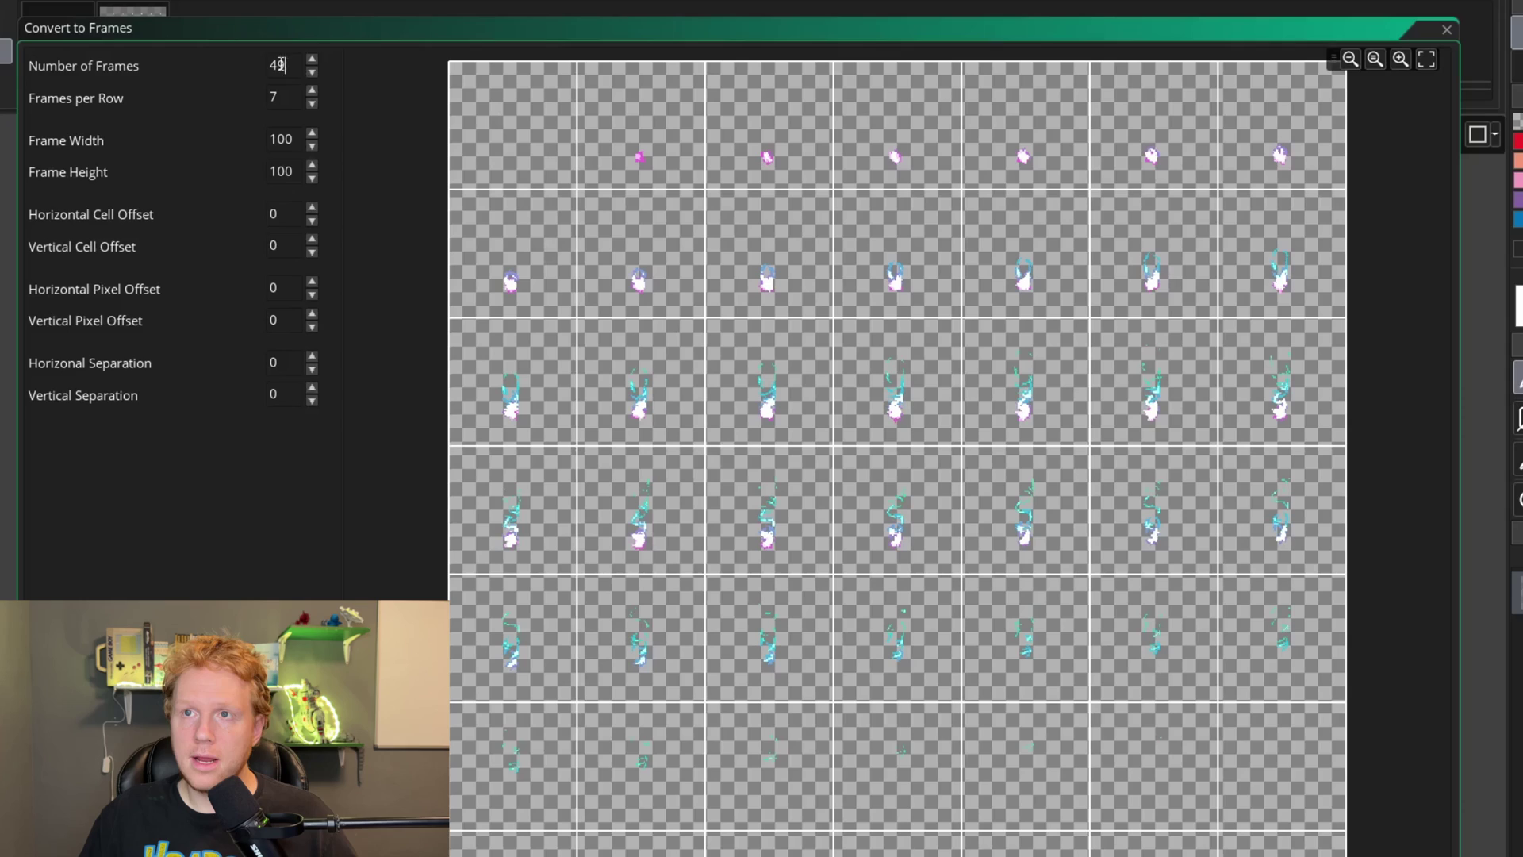
key("BackSpace")
type("1")
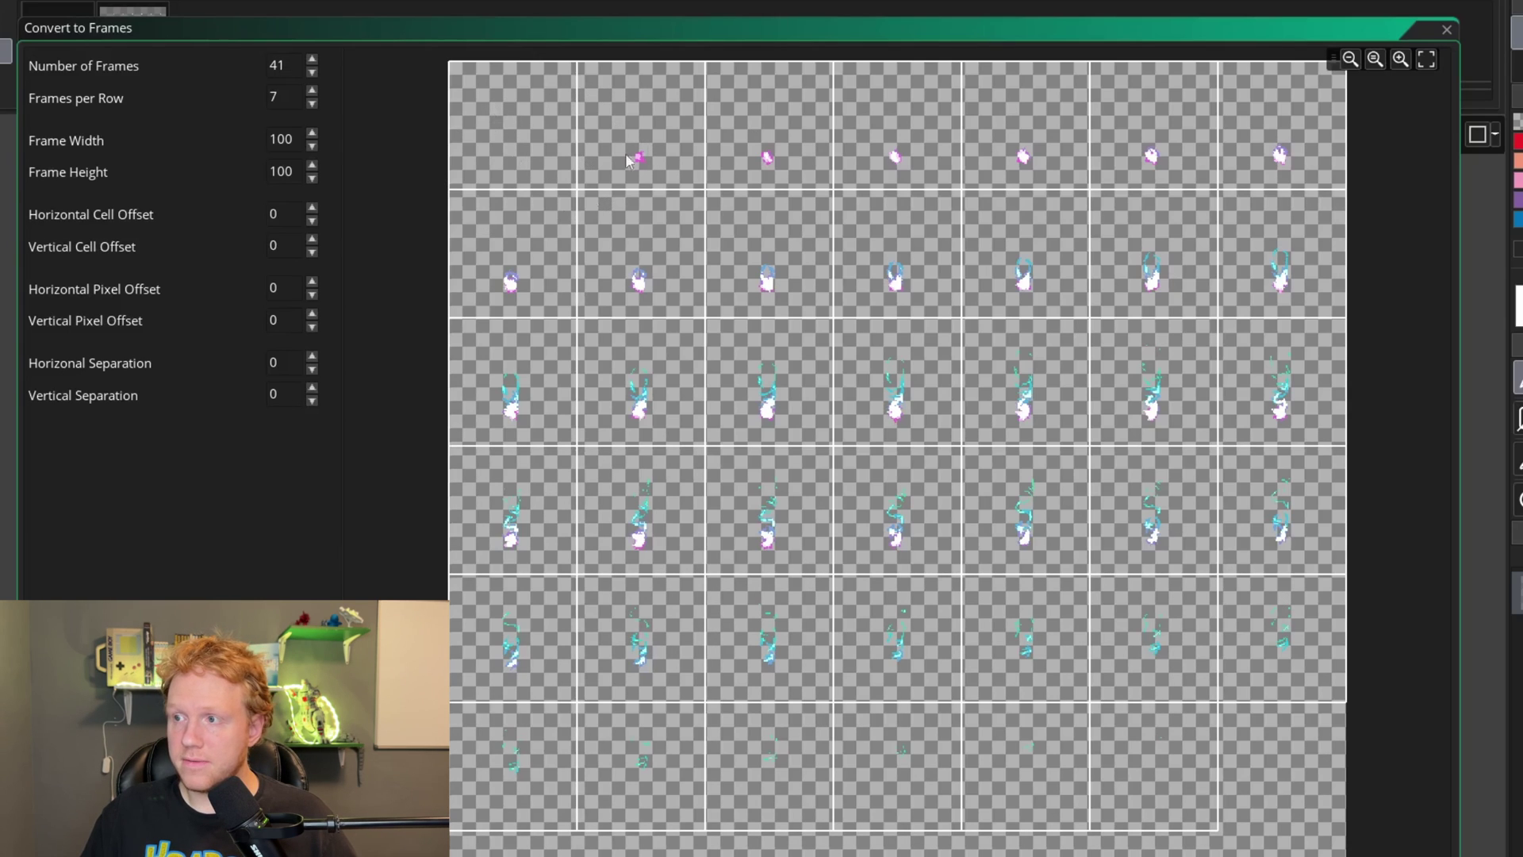
- Convert the sheet into 41 frames, replacing the sprite's existing frame
left_click(867, 619)
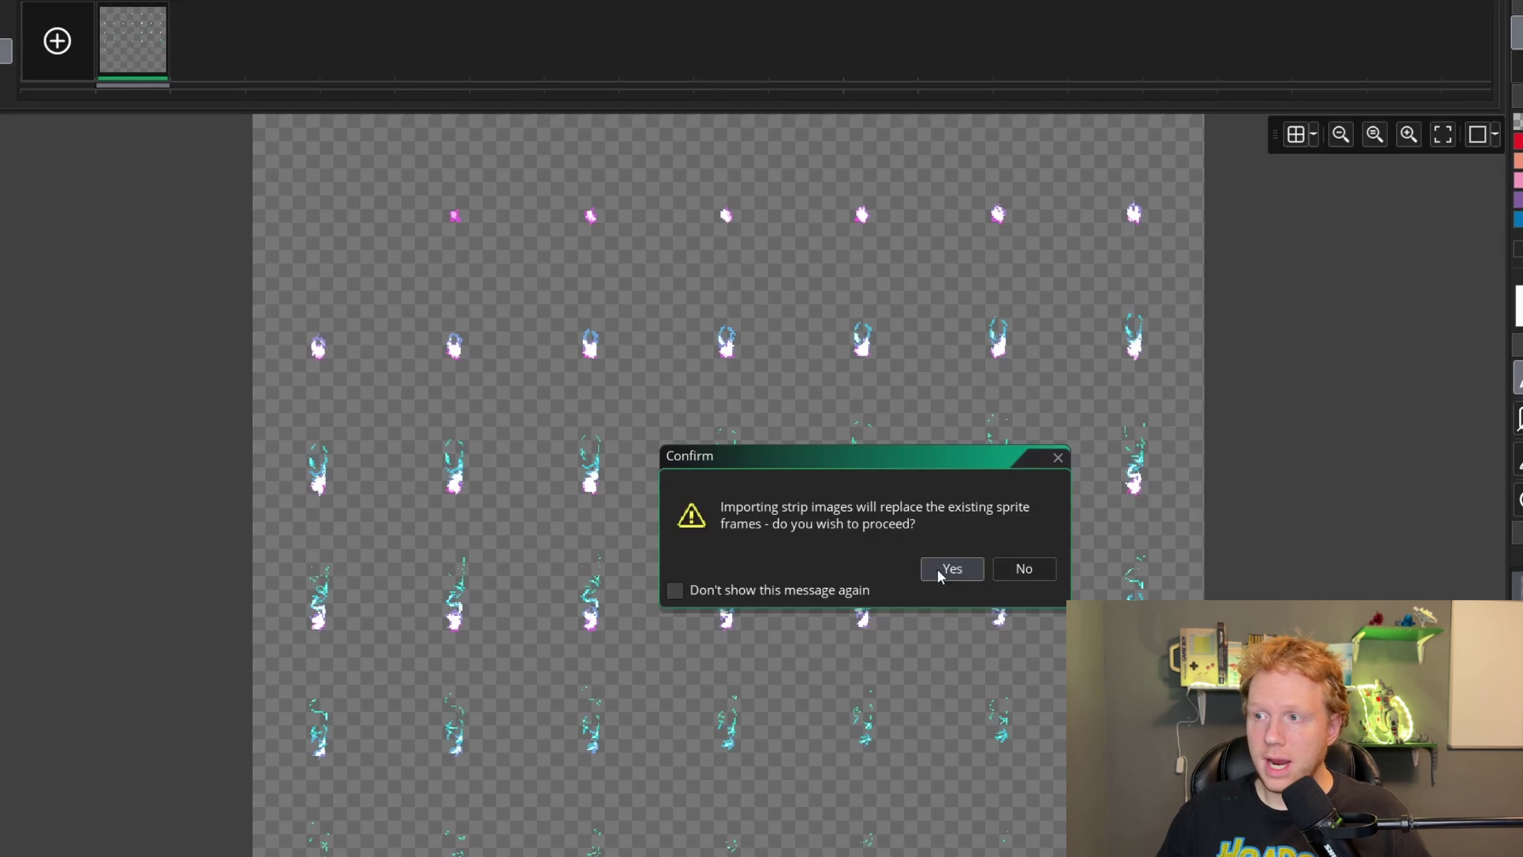
left_click(936, 568)
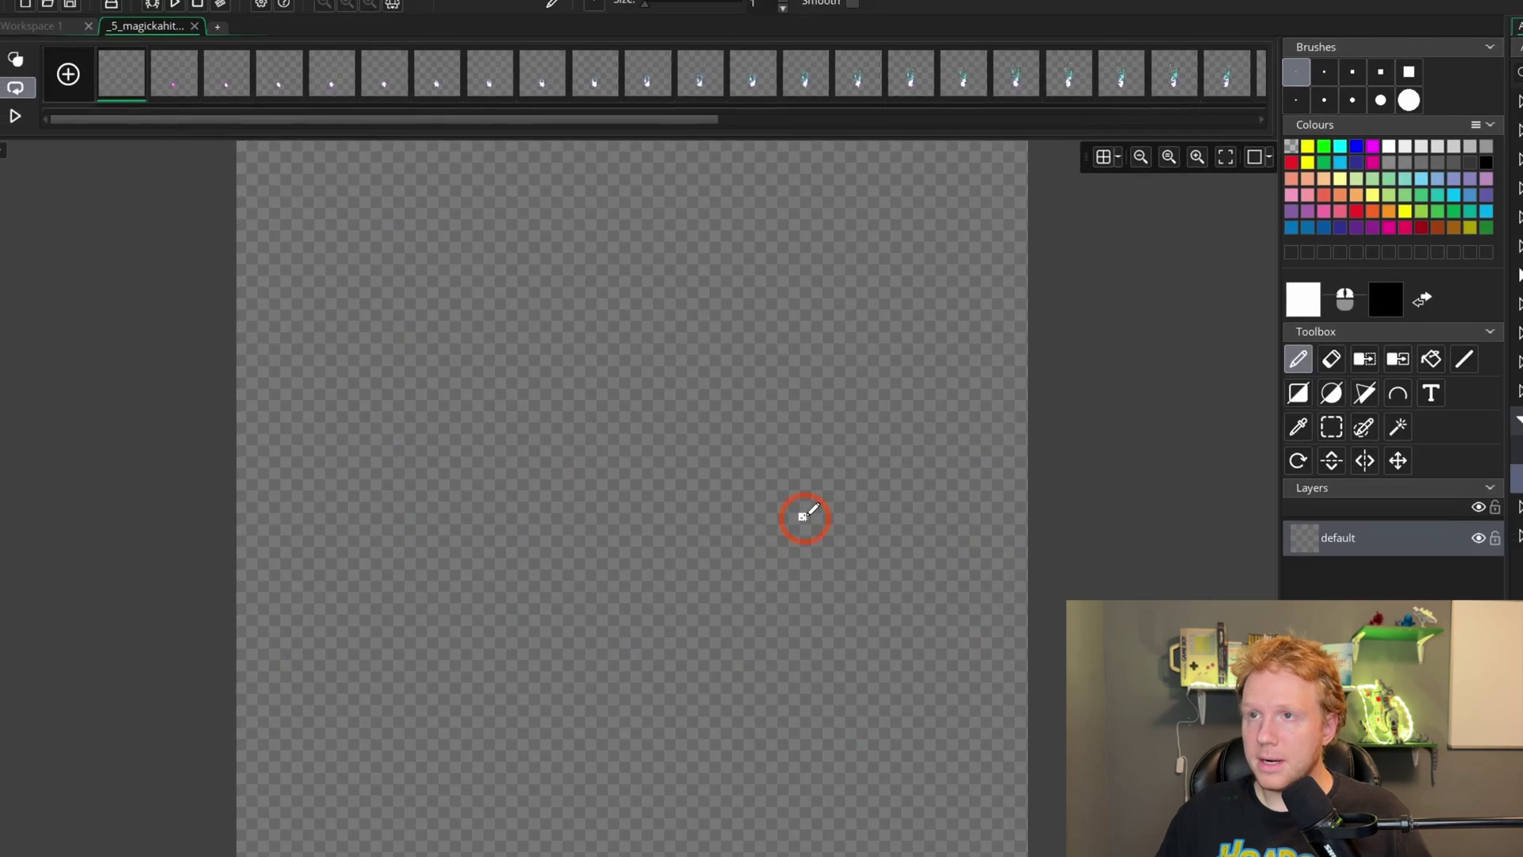
left_click_drag(159, 145, 712, 146)
scroll(507, 99, "up", 10)
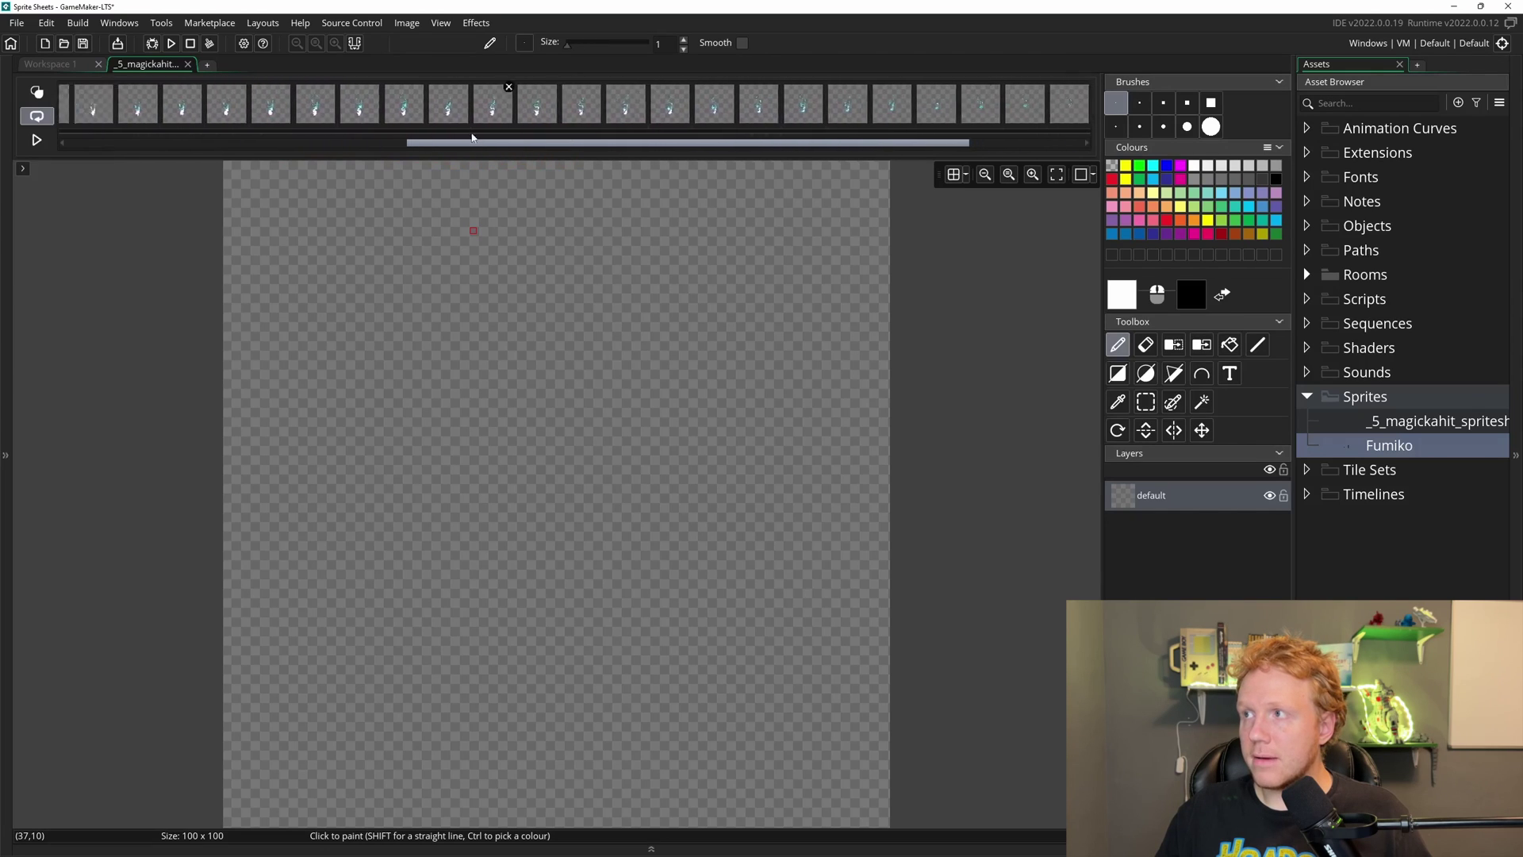
- Delete the empty first frame and play then stop the spell animation
left_click(174, 112)
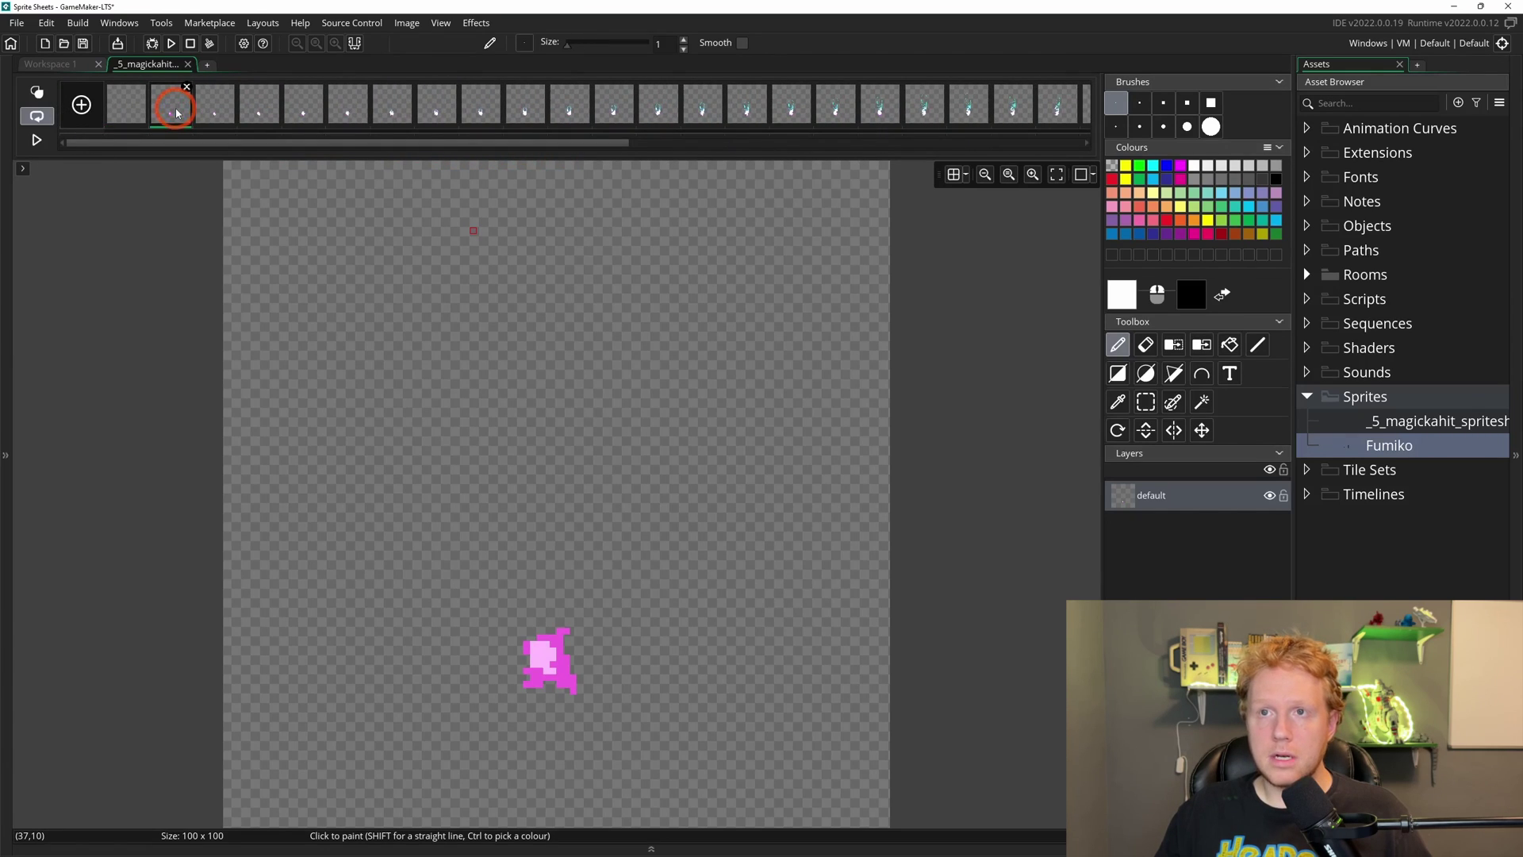
left_click(136, 111)
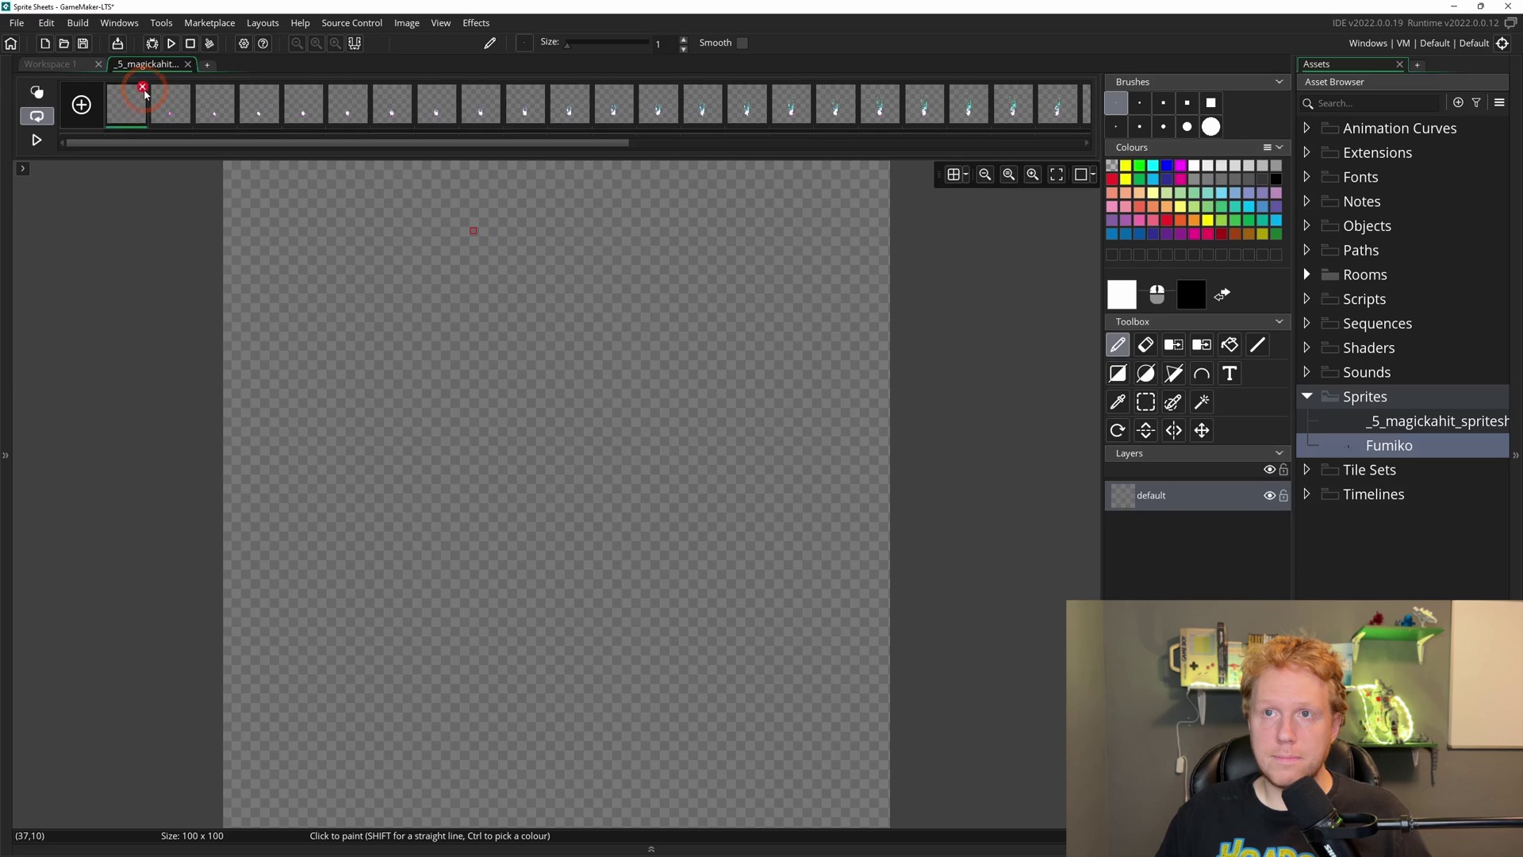
left_click(143, 89)
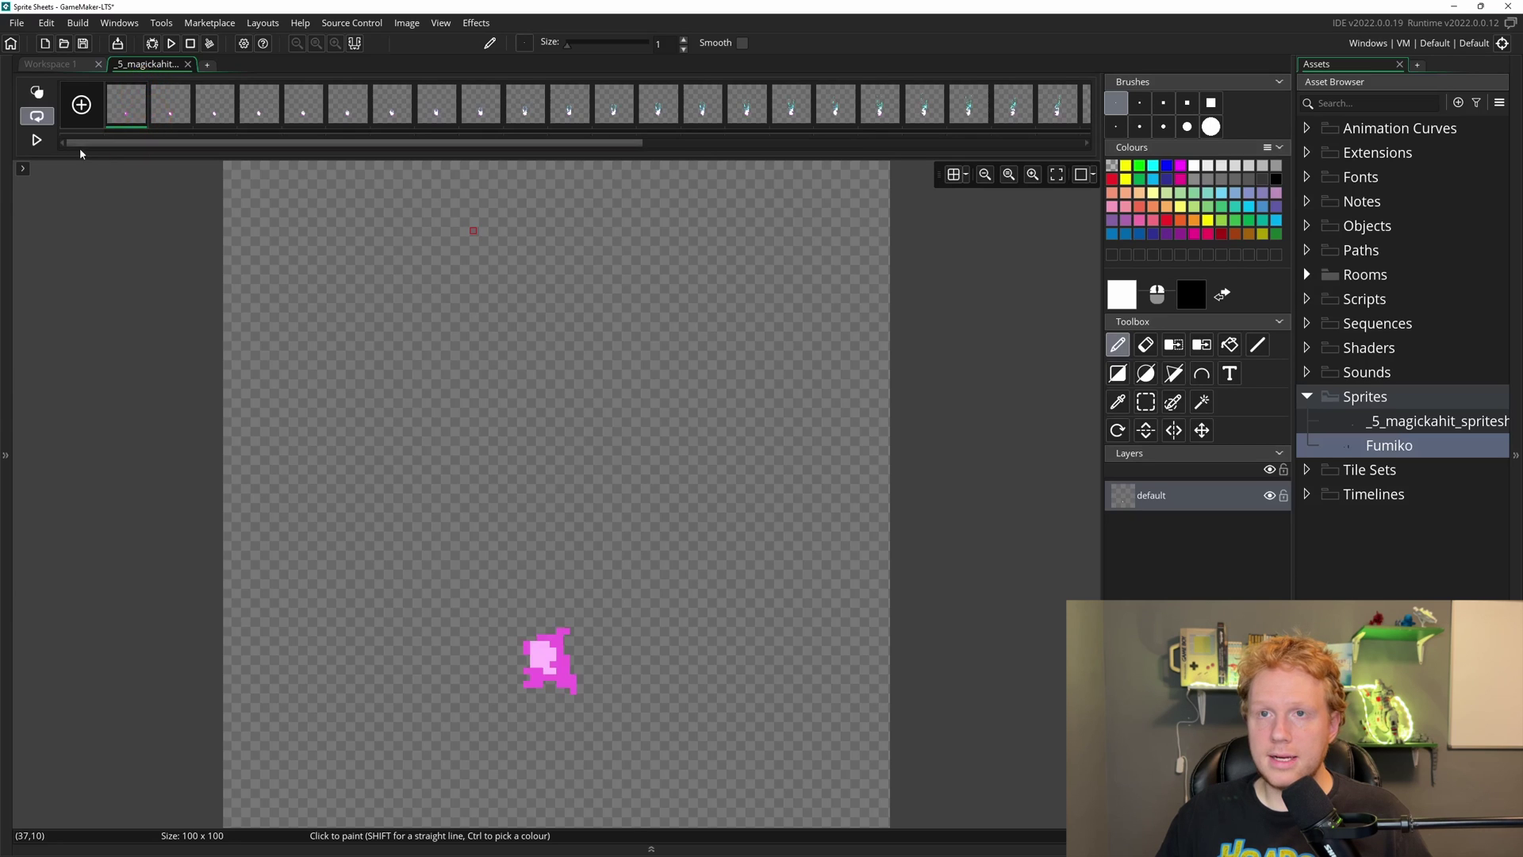
left_click(37, 141)
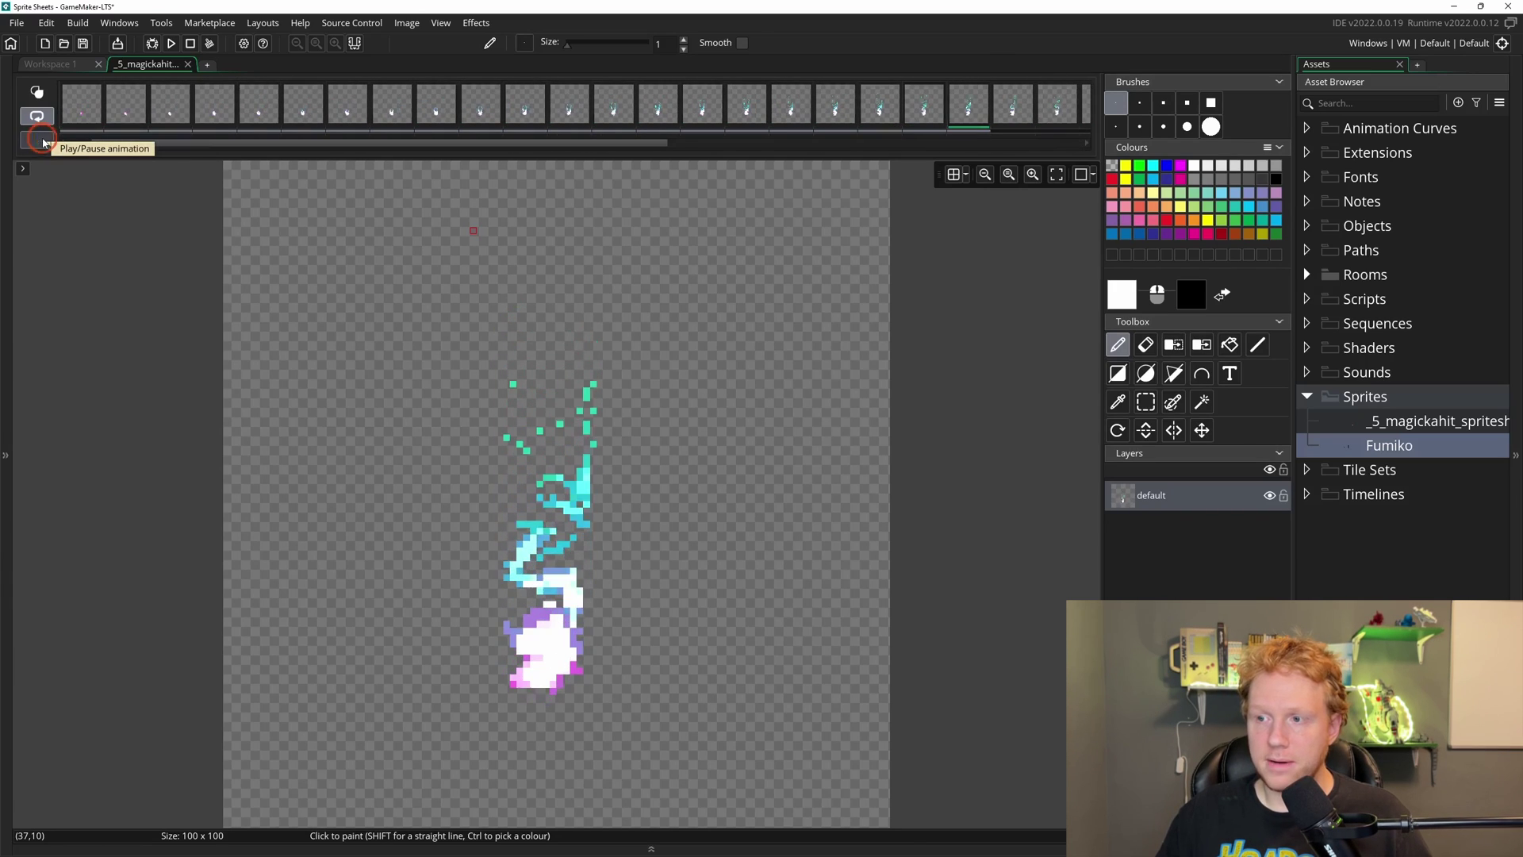
left_click(44, 142)
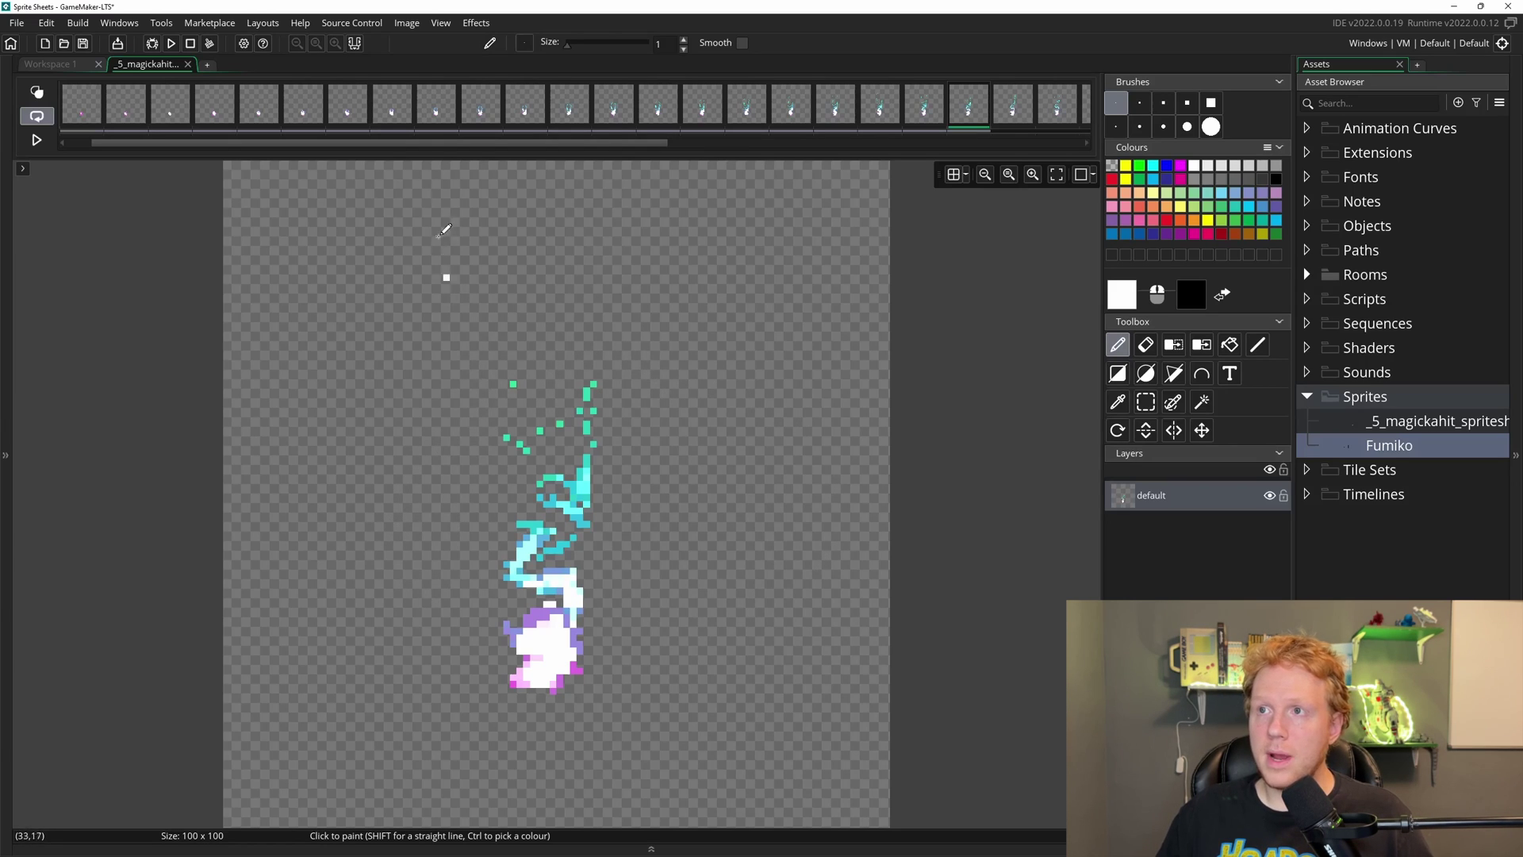
left_click(407, 23)
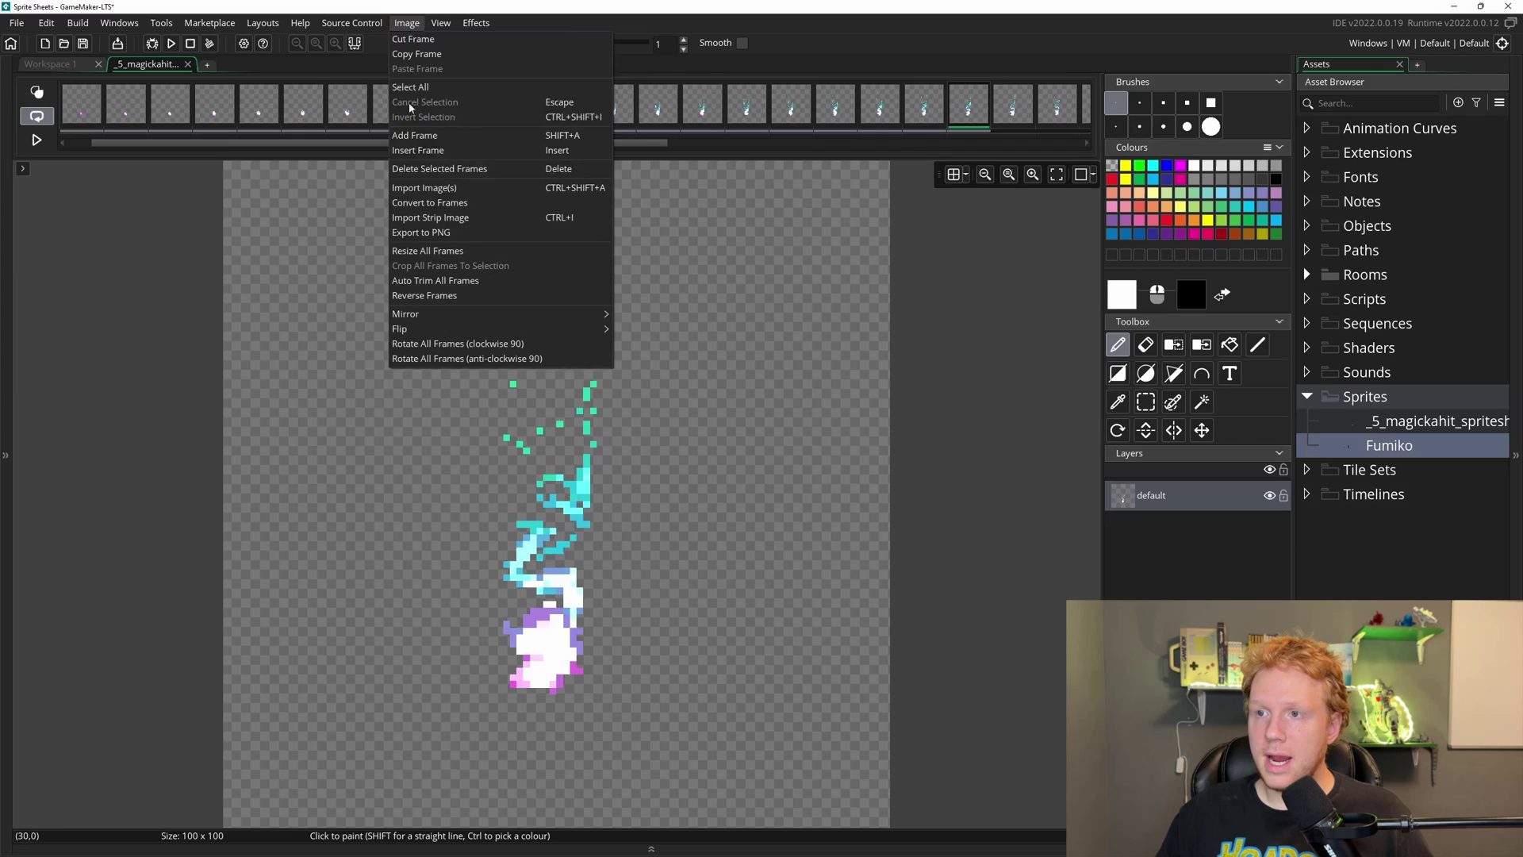
- Rotate all frames 90° anti-clockwise and rename the sprite spr_magic_attack
left_click(435, 360)
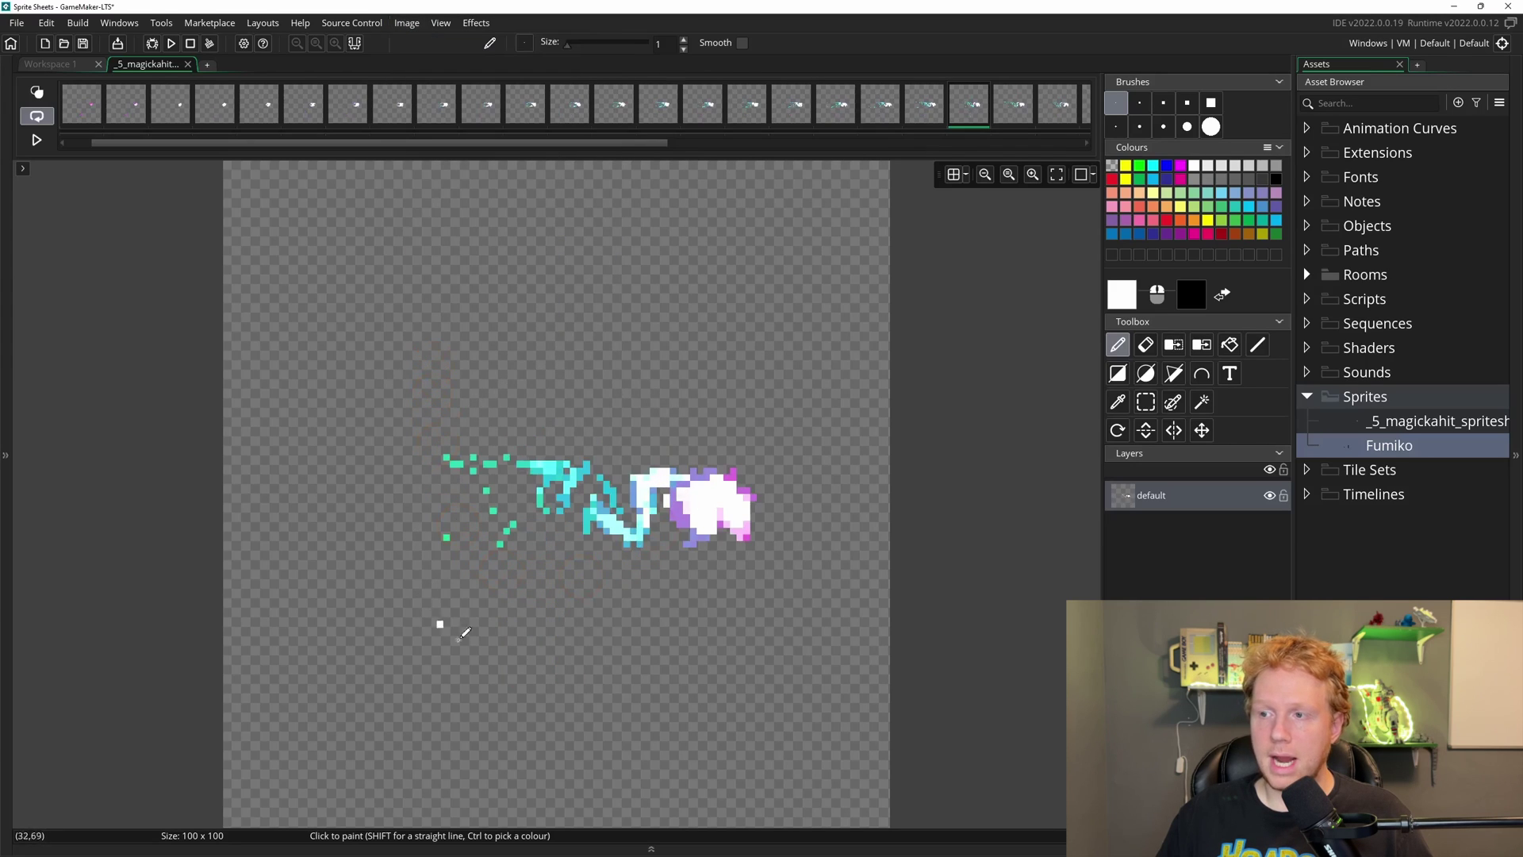
left_click(189, 64)
left_click_drag(176, 213, 38, 213)
type("spr_magic")
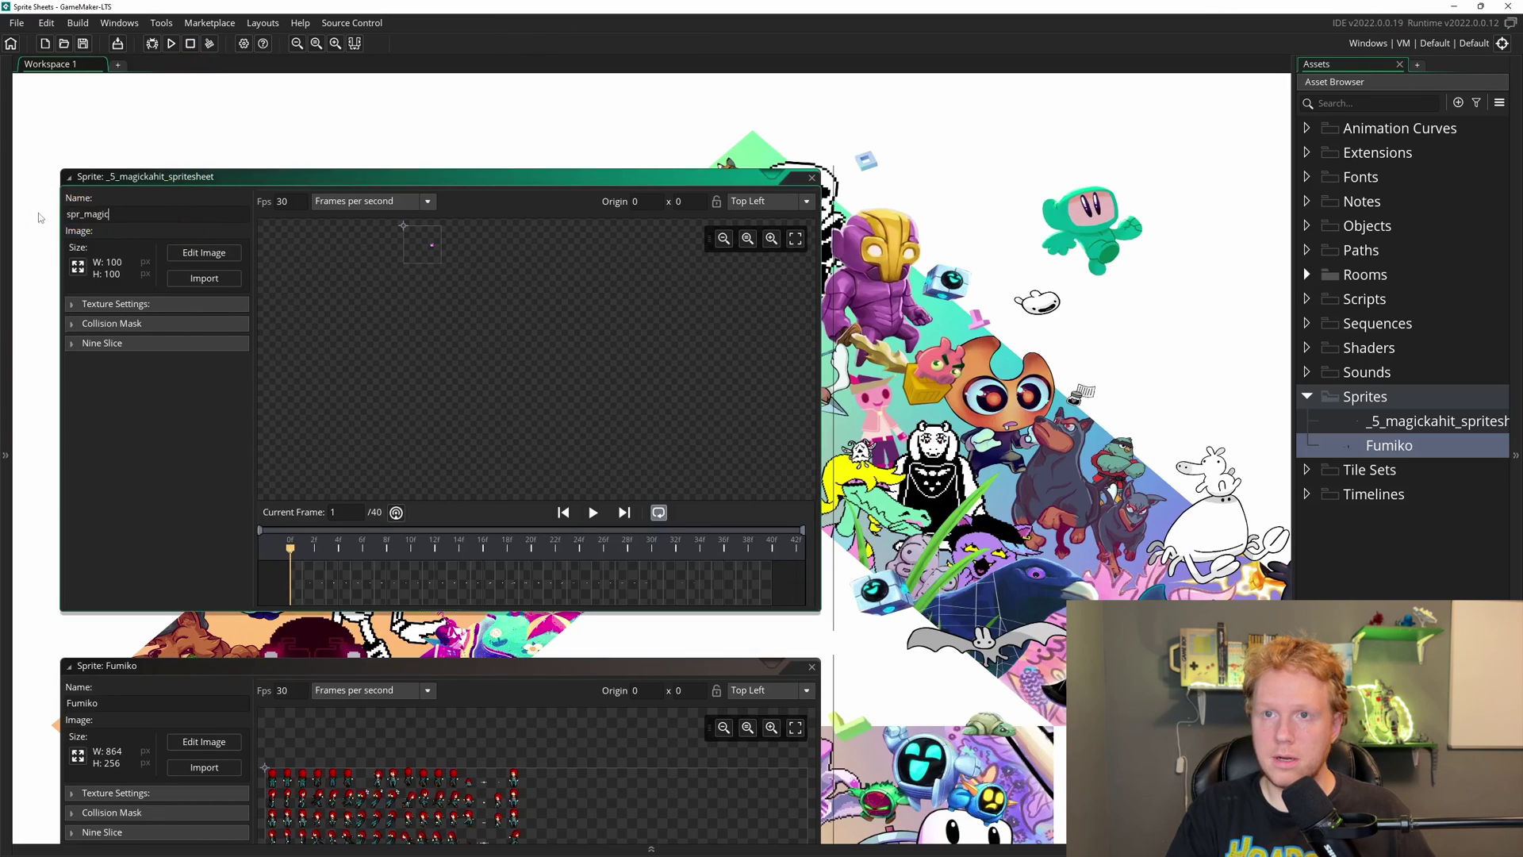
type("_attack")
key("Return")
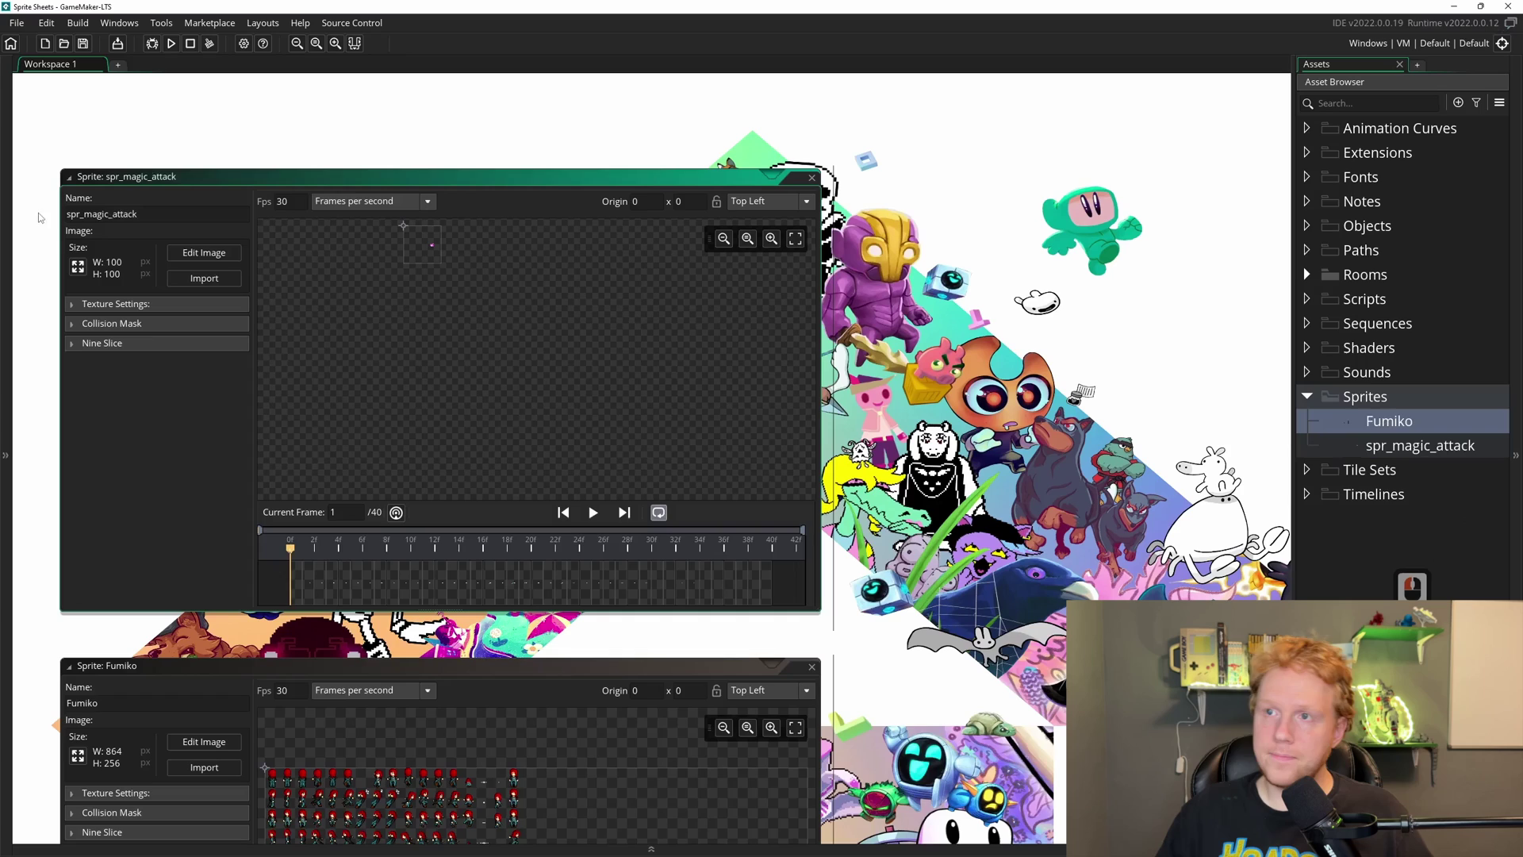
- Place the sprite origin on the spell (71, 51) and preview the animation
left_click(795, 238)
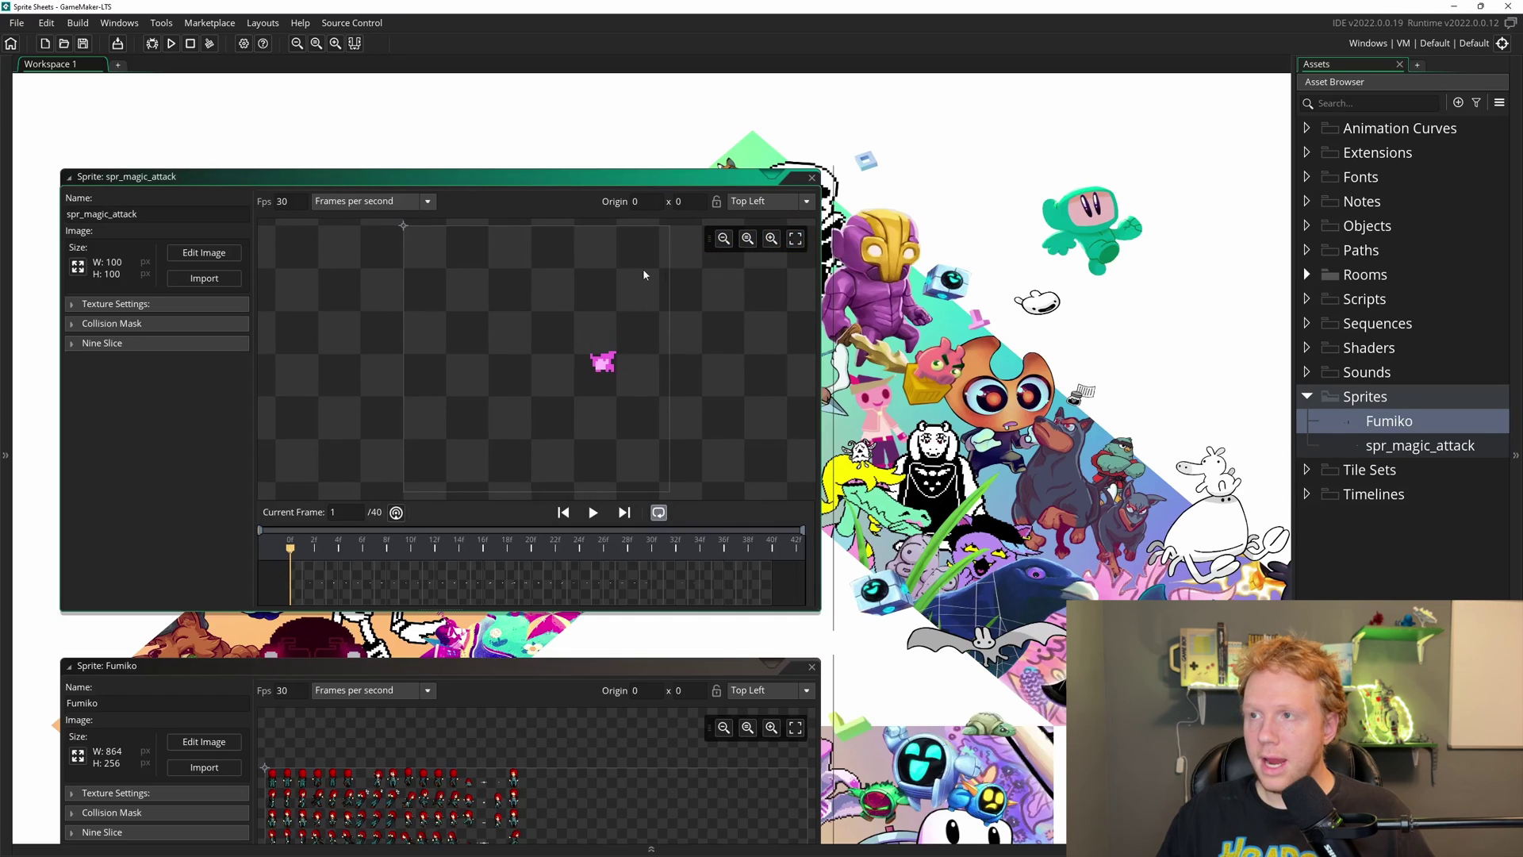
left_click(600, 363)
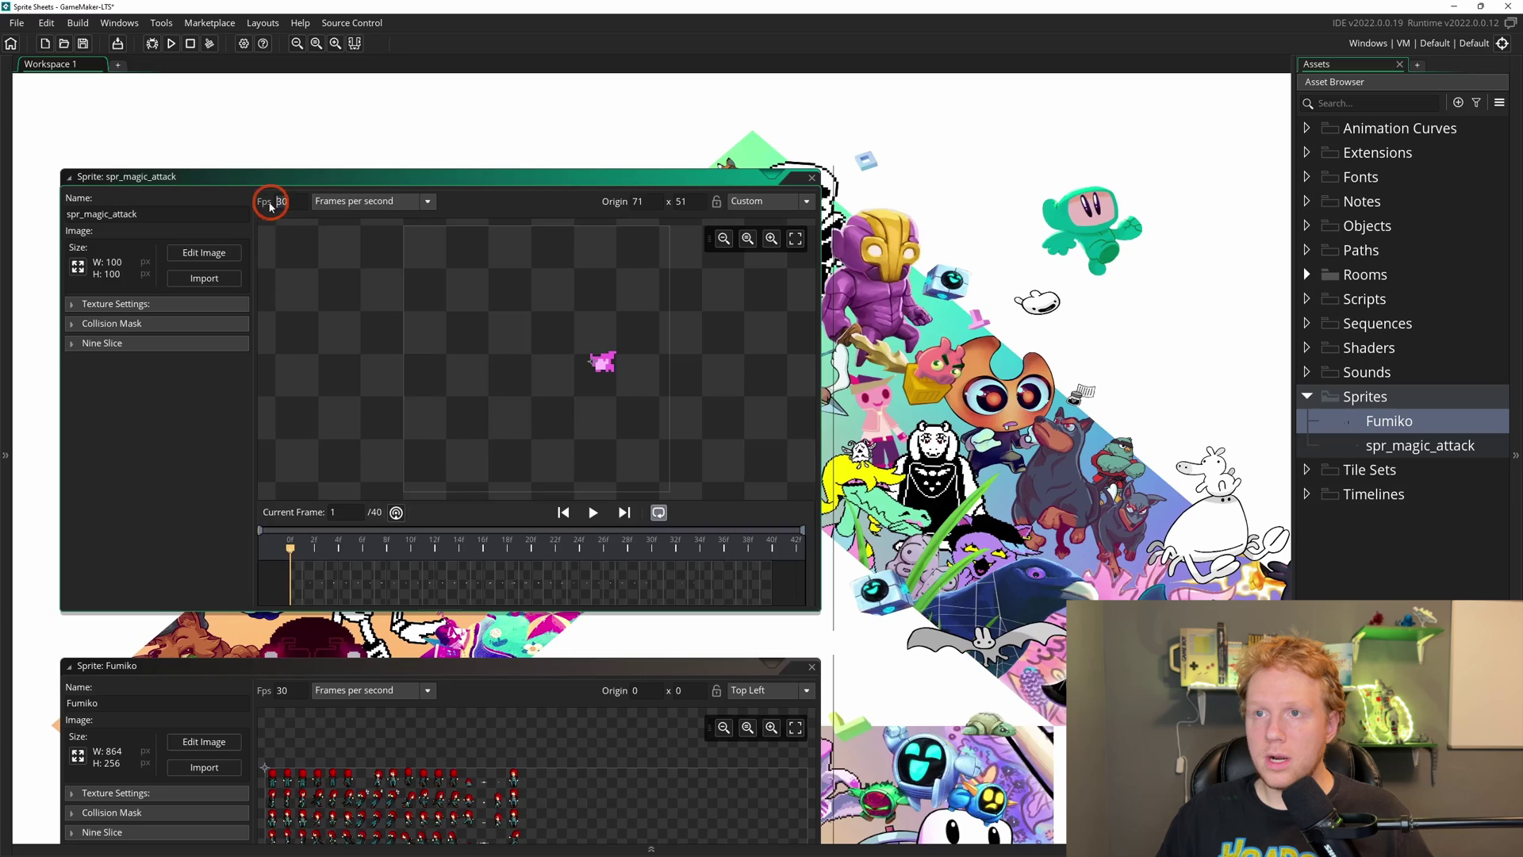
left_click(594, 513)
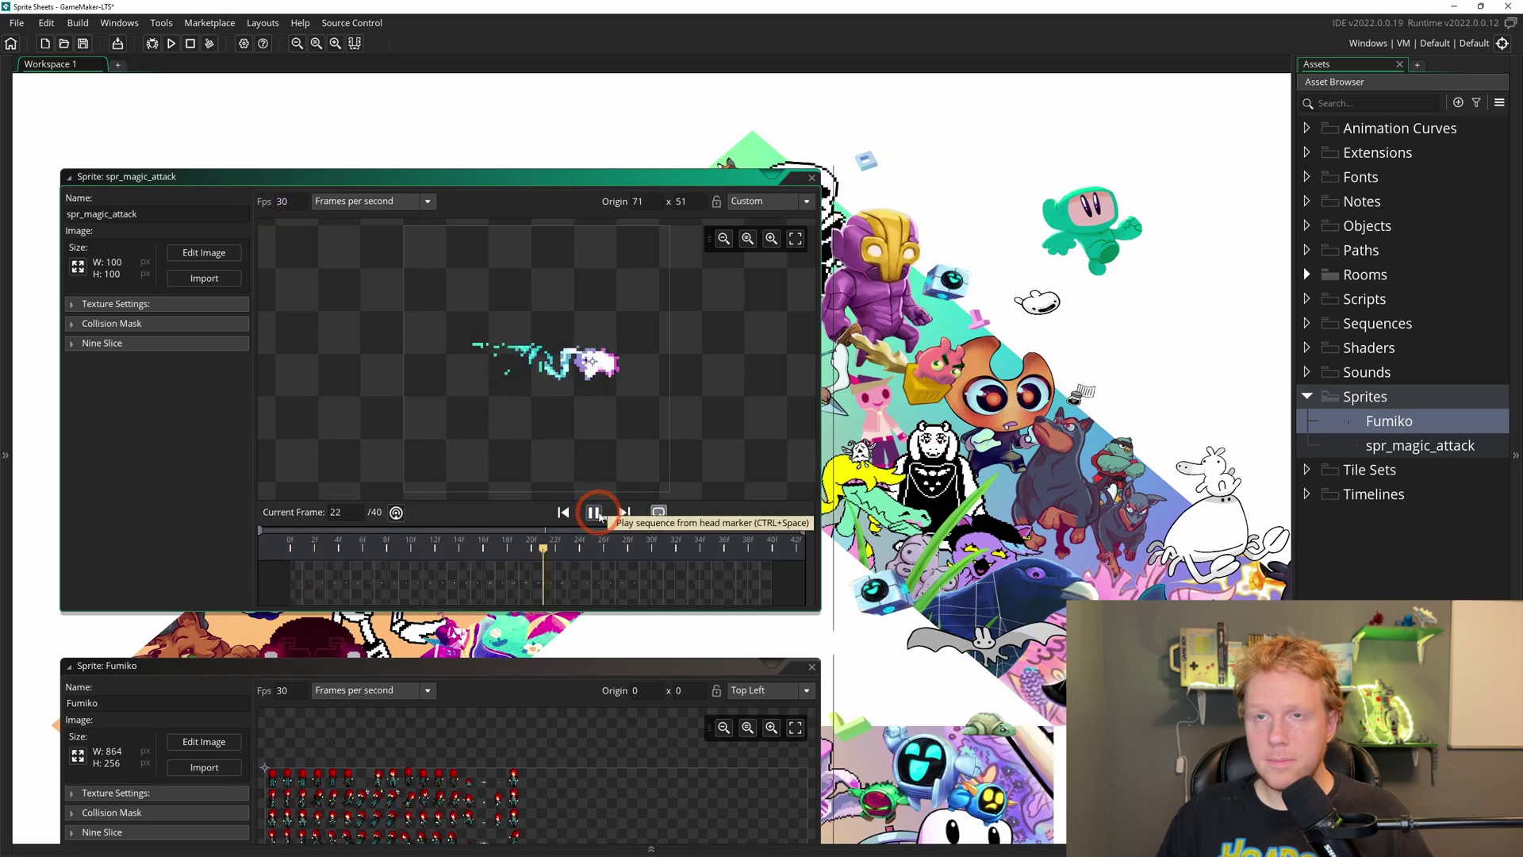
left_click(594, 514)
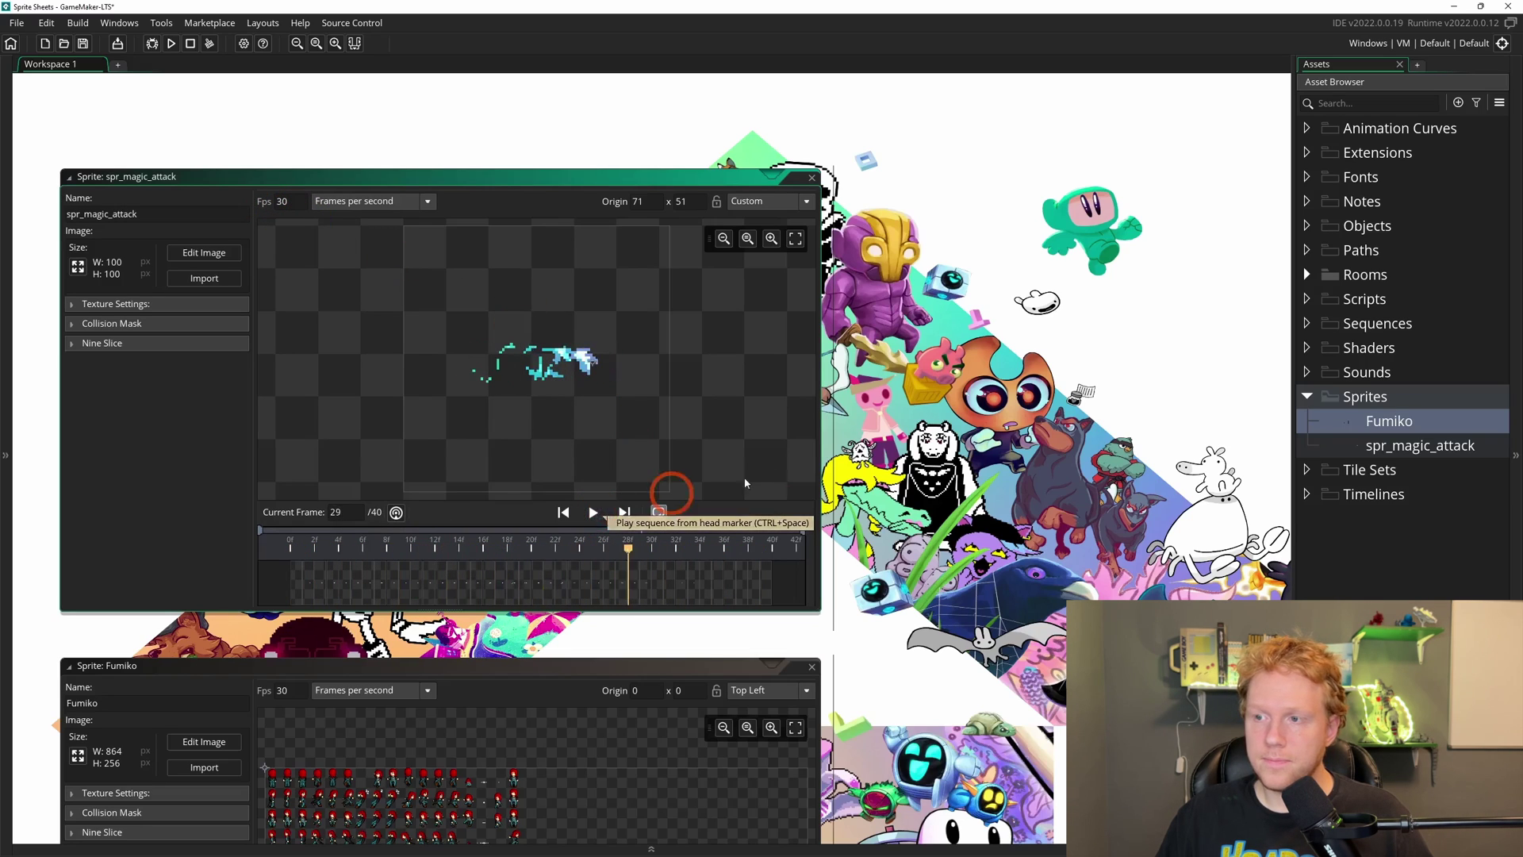
scroll(873, 389, "down", 5)
- Bring the Fumiko sprite window forward and edit its 864×256 sheet image
scroll(888, 373, "down", 2)
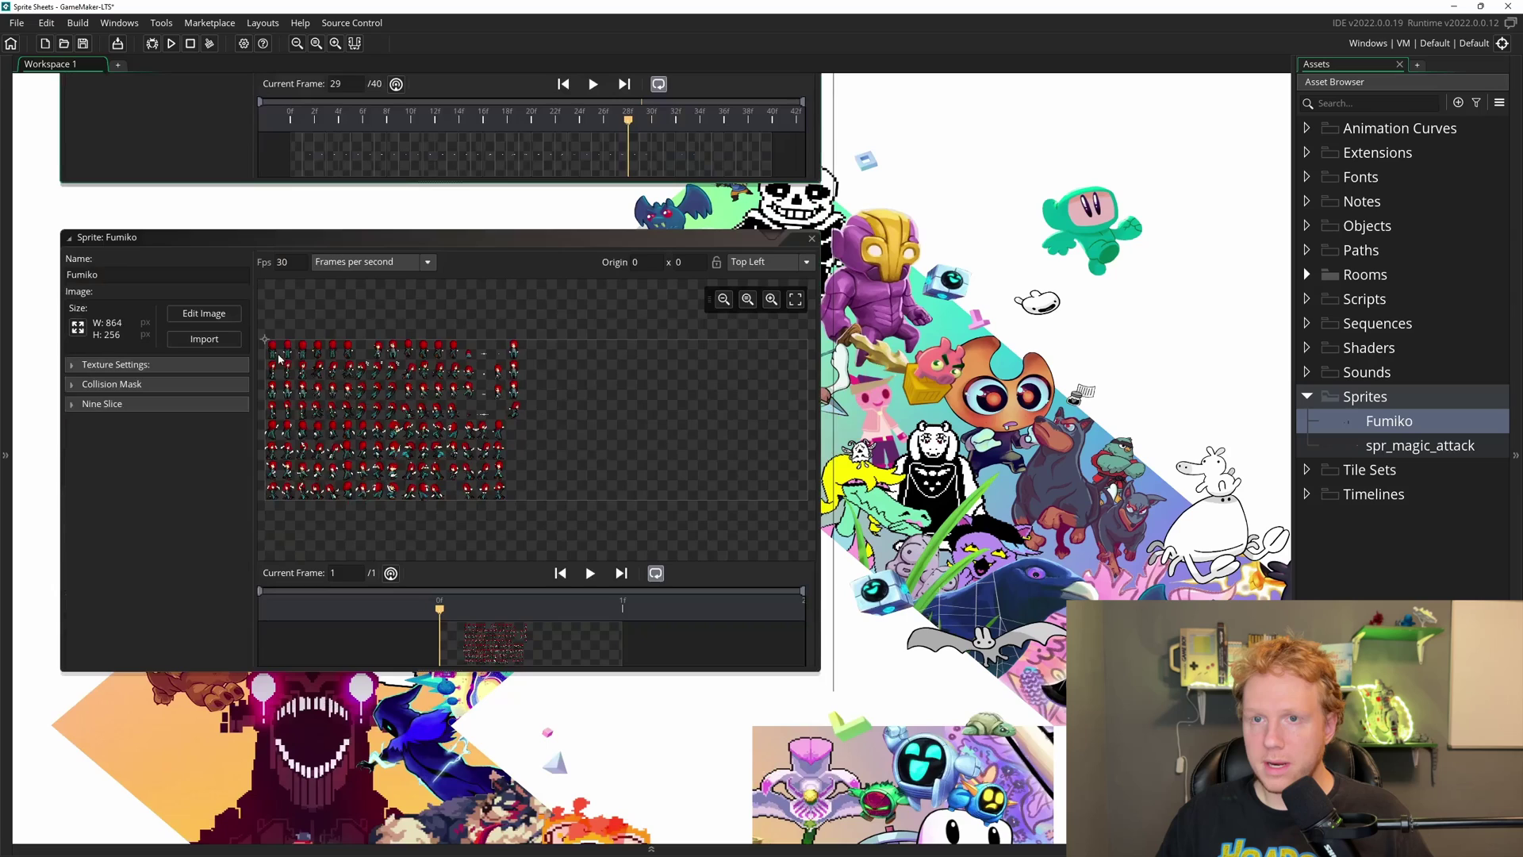
left_click(213, 279)
left_click(577, 650)
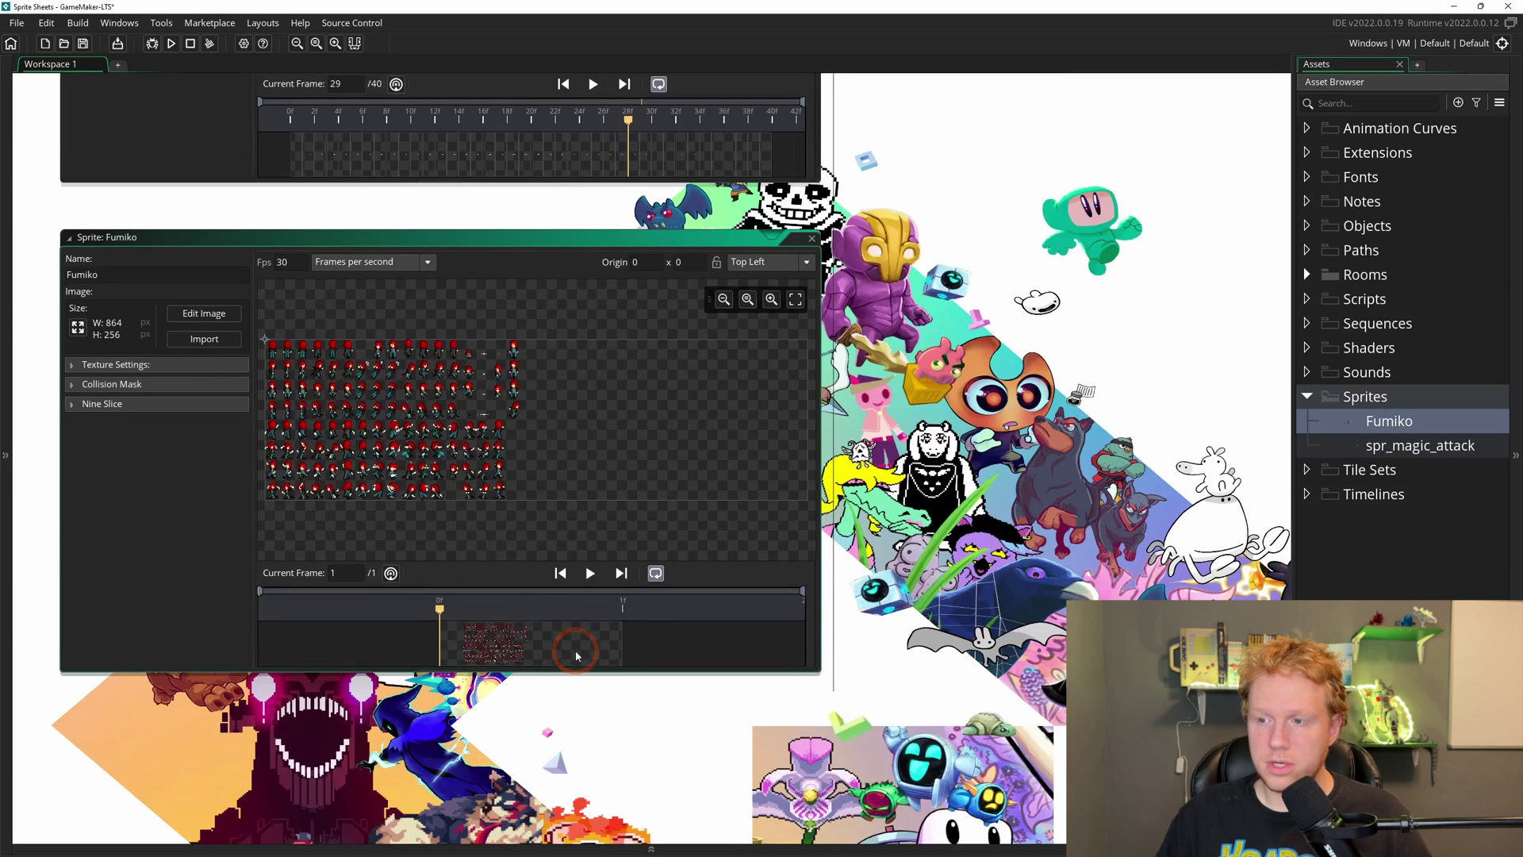
left_click(206, 314)
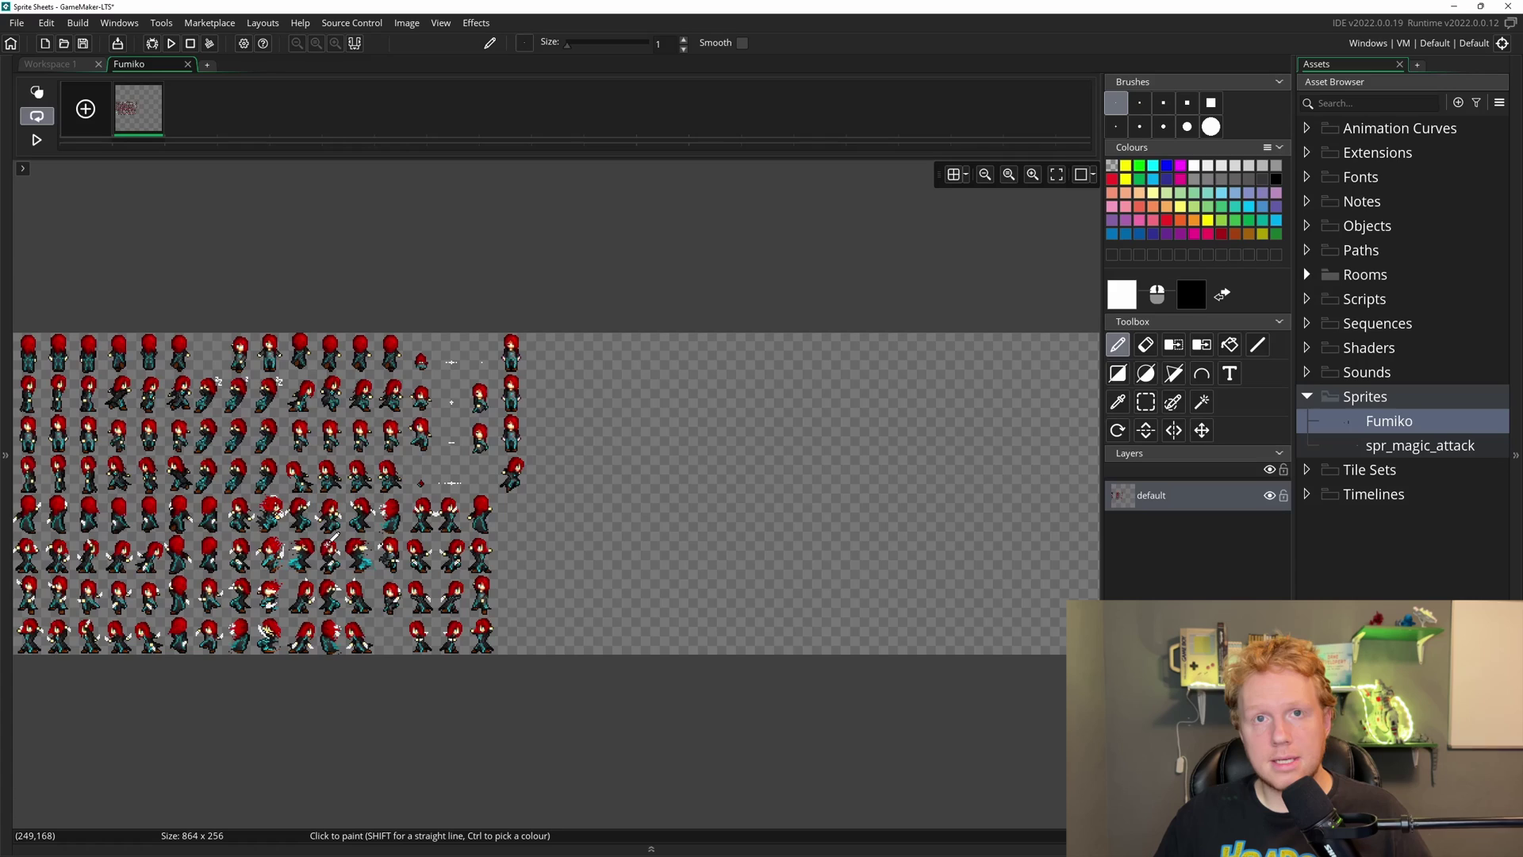
- Open Convert to Frames on the Fumiko sheet, enlarge the dialog and fit the preview
left_click(407, 22)
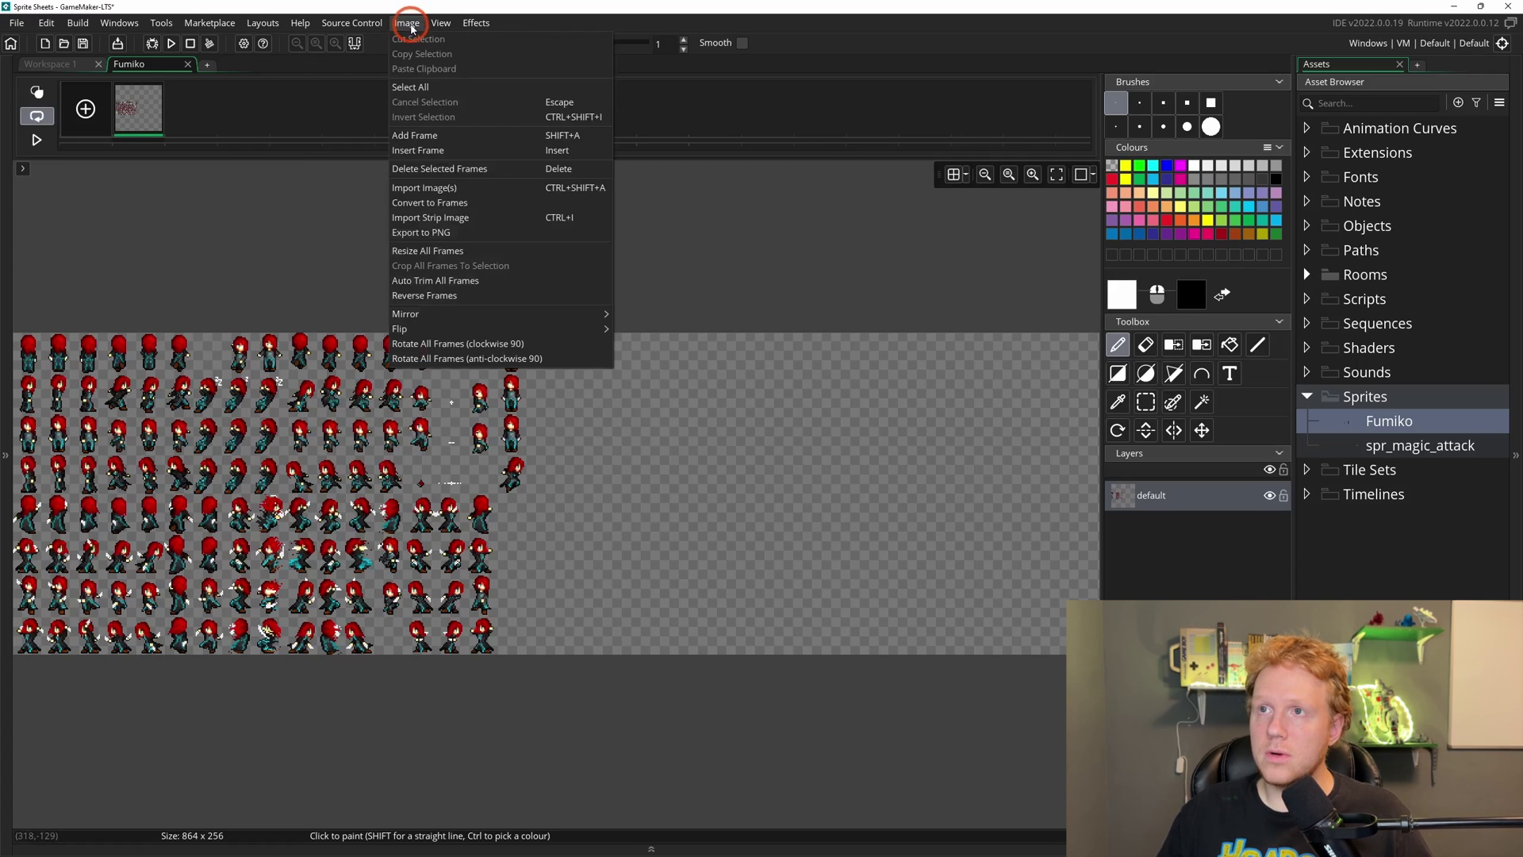
left_click(430, 203)
left_click_drag(596, 74, 301, 99)
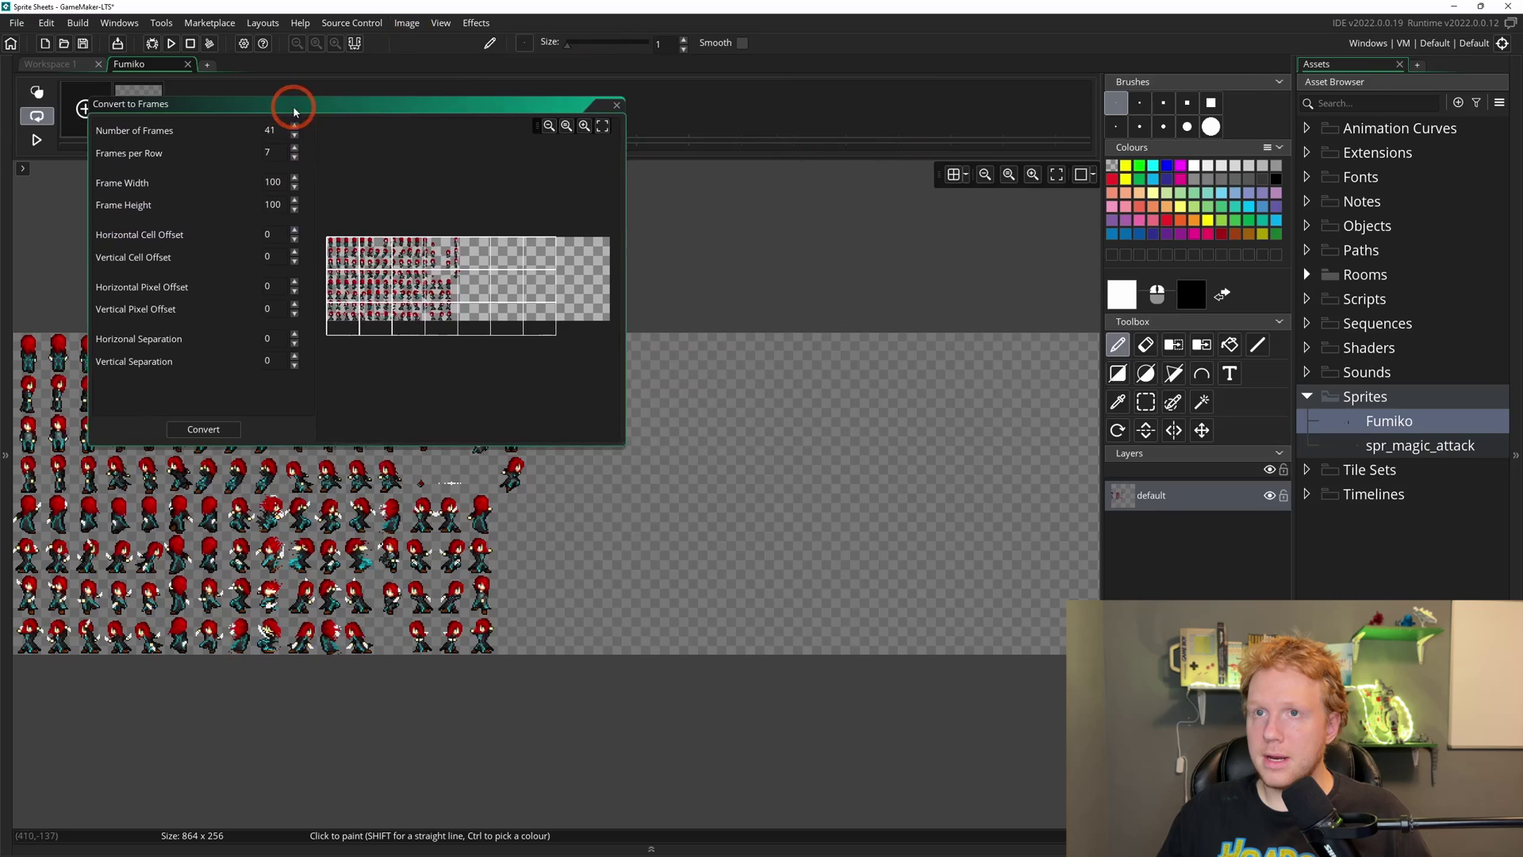
left_click_drag(623, 446, 1067, 778)
left_click(1062, 128)
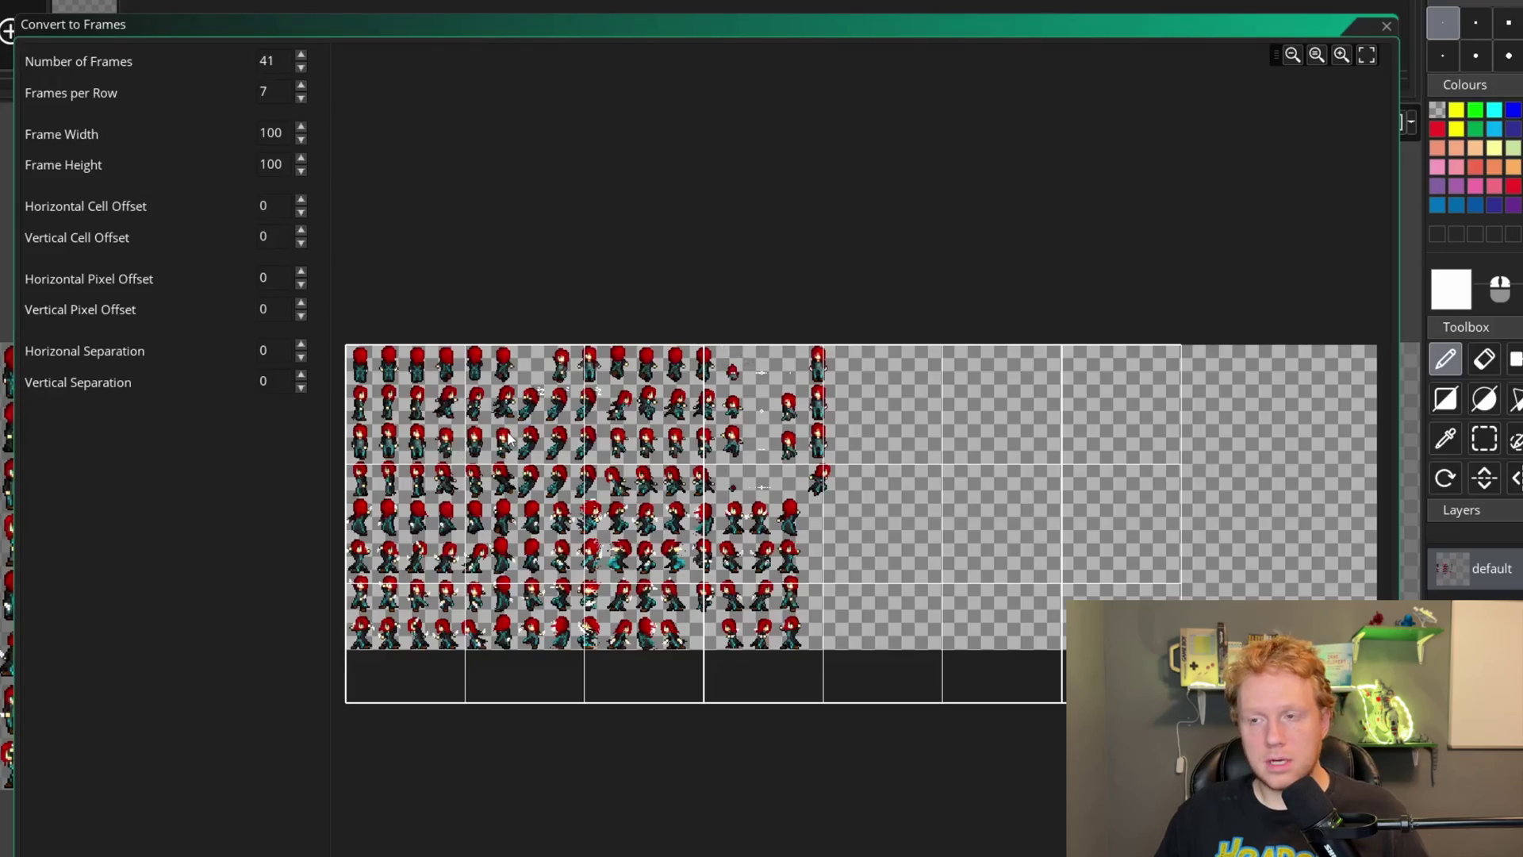
- Zoom and pan the preview to the first cells and select the frame width value
scroll(397, 397, "up", 4)
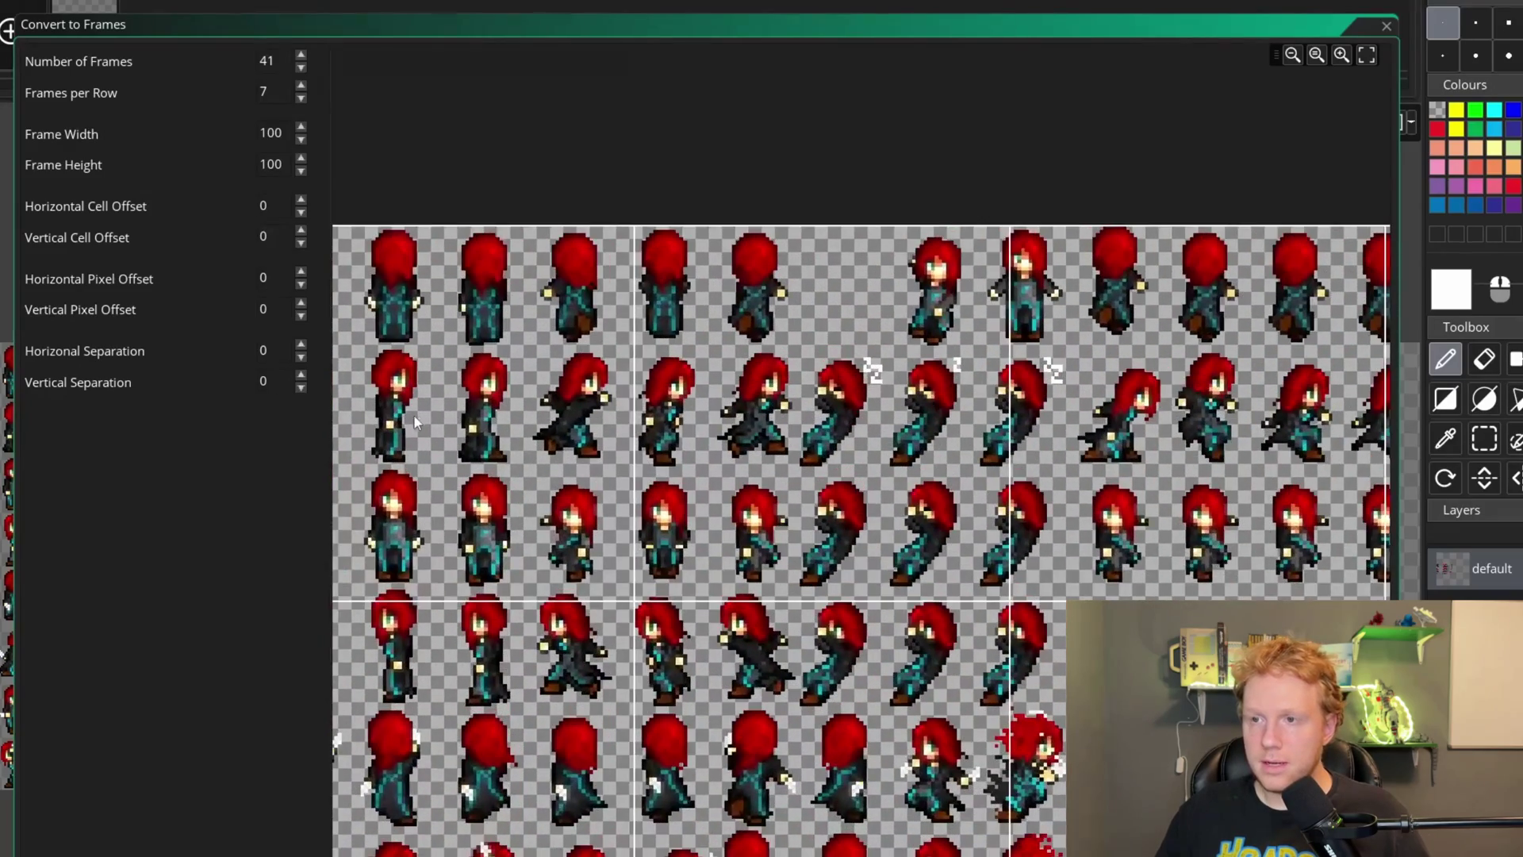
left_click_drag(414, 415, 503, 330)
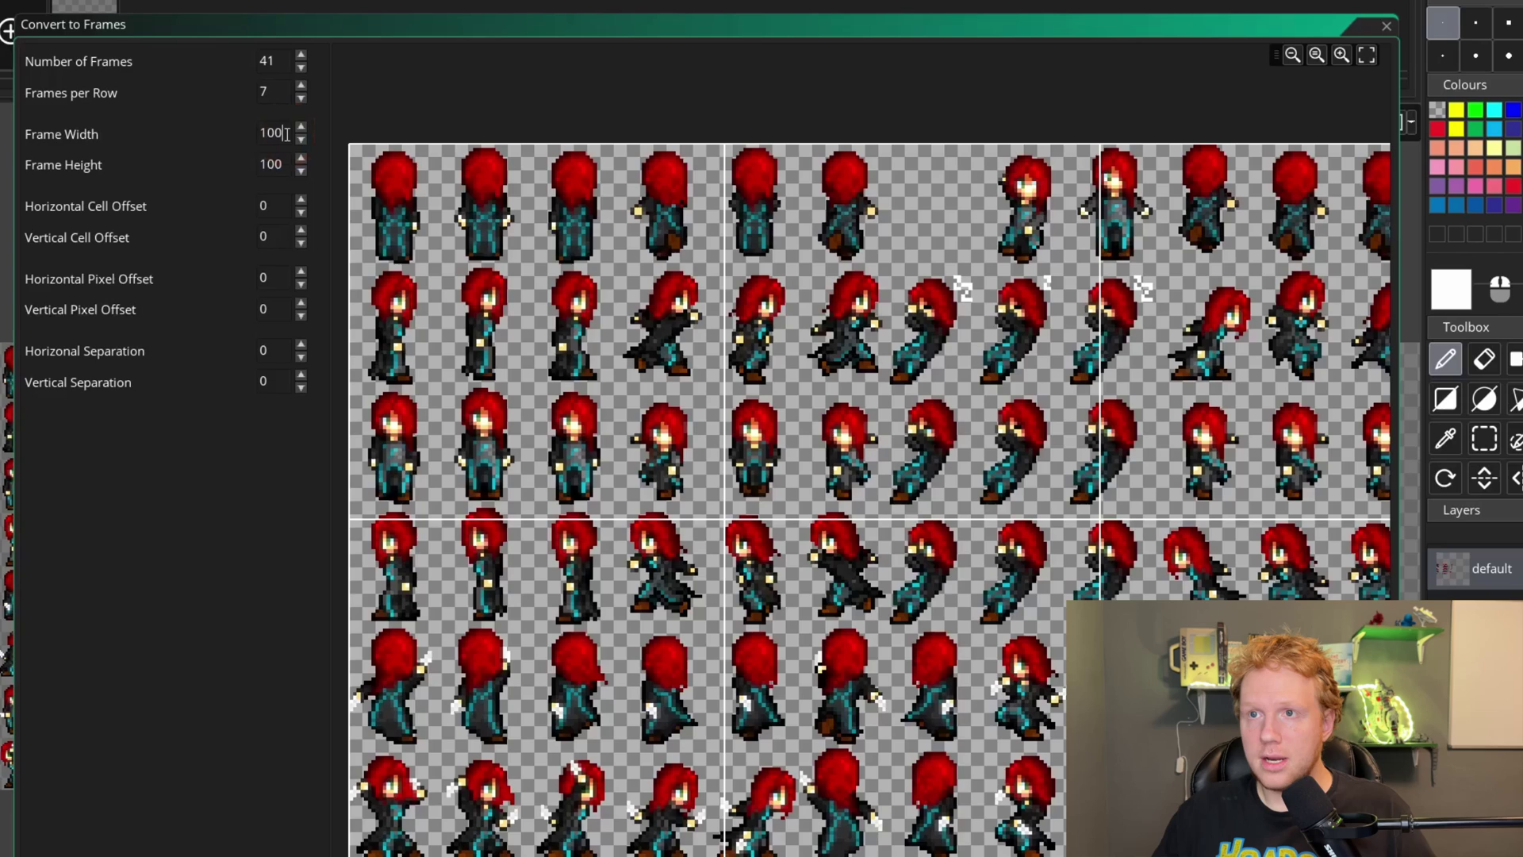
left_click_drag(287, 134, 190, 165)
type("24")
type("32")
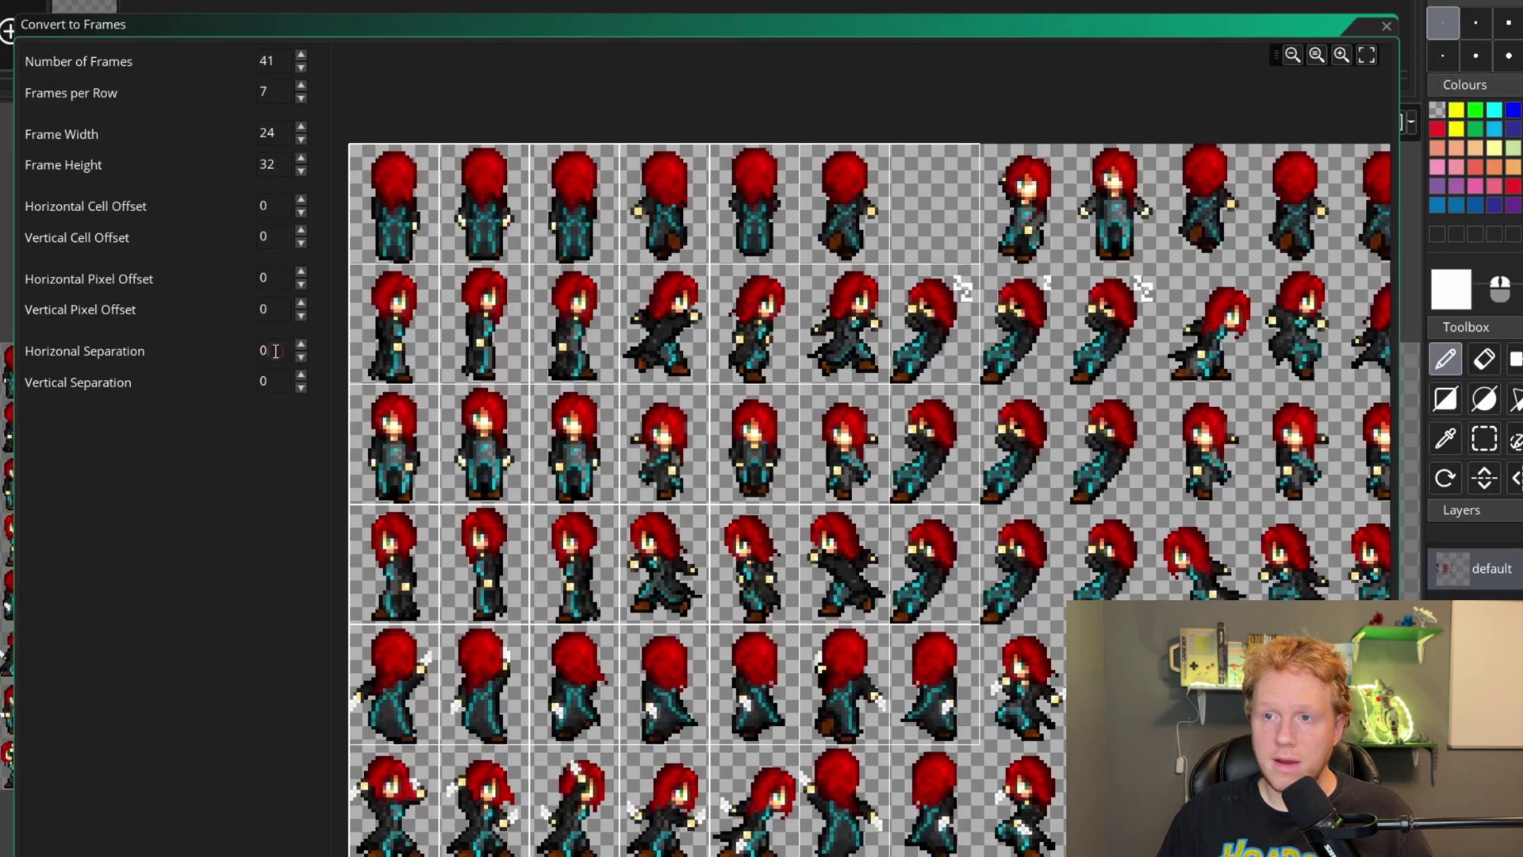
- Set the frame width to 24 and clear the separation and cell offset values
type("24")
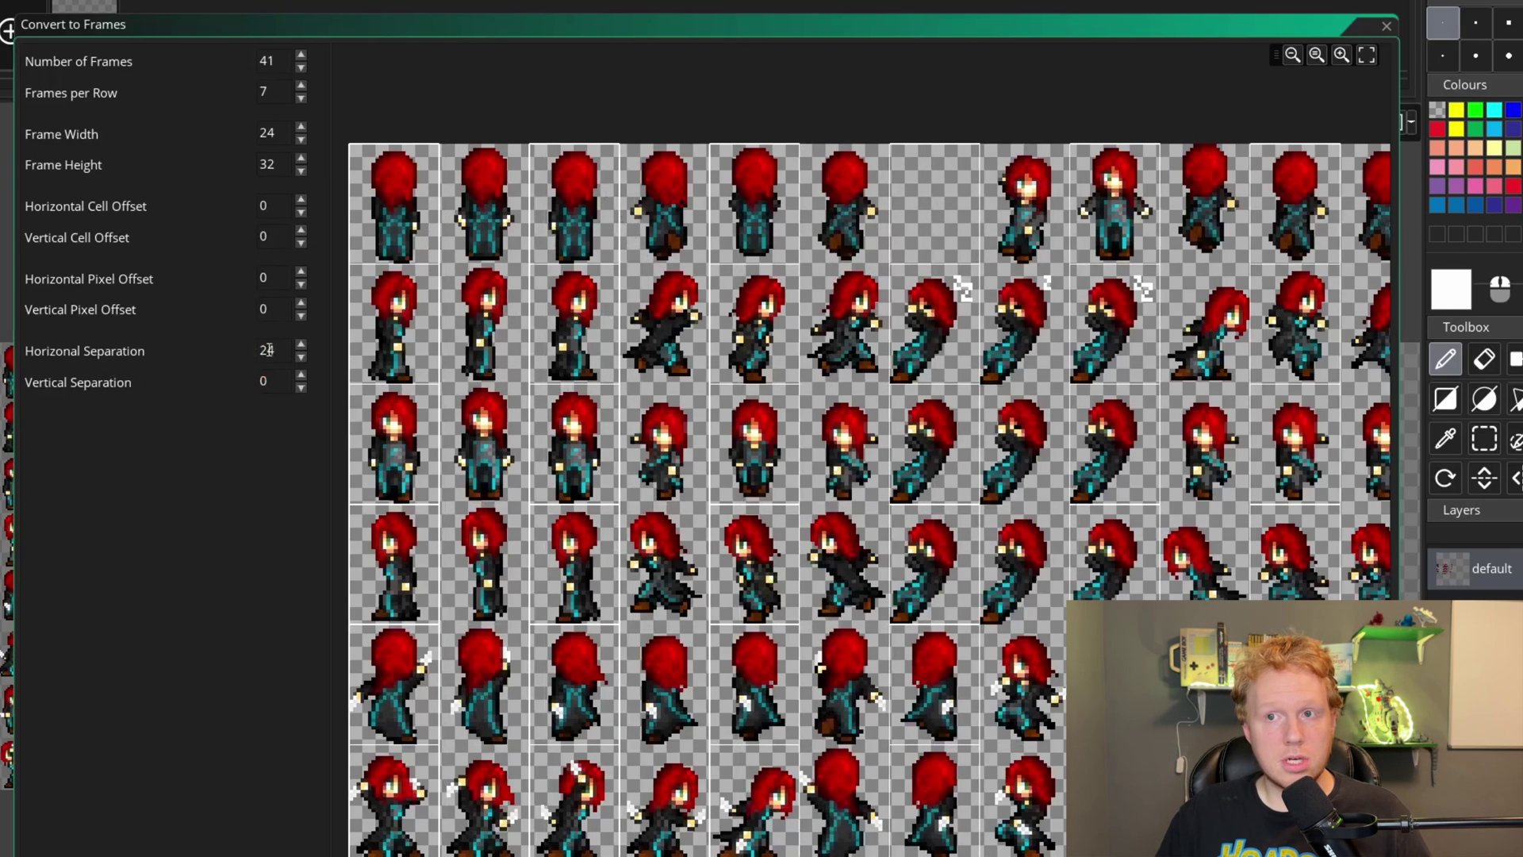
left_click(207, 358)
key("BackSpace")
key("BackSpace")
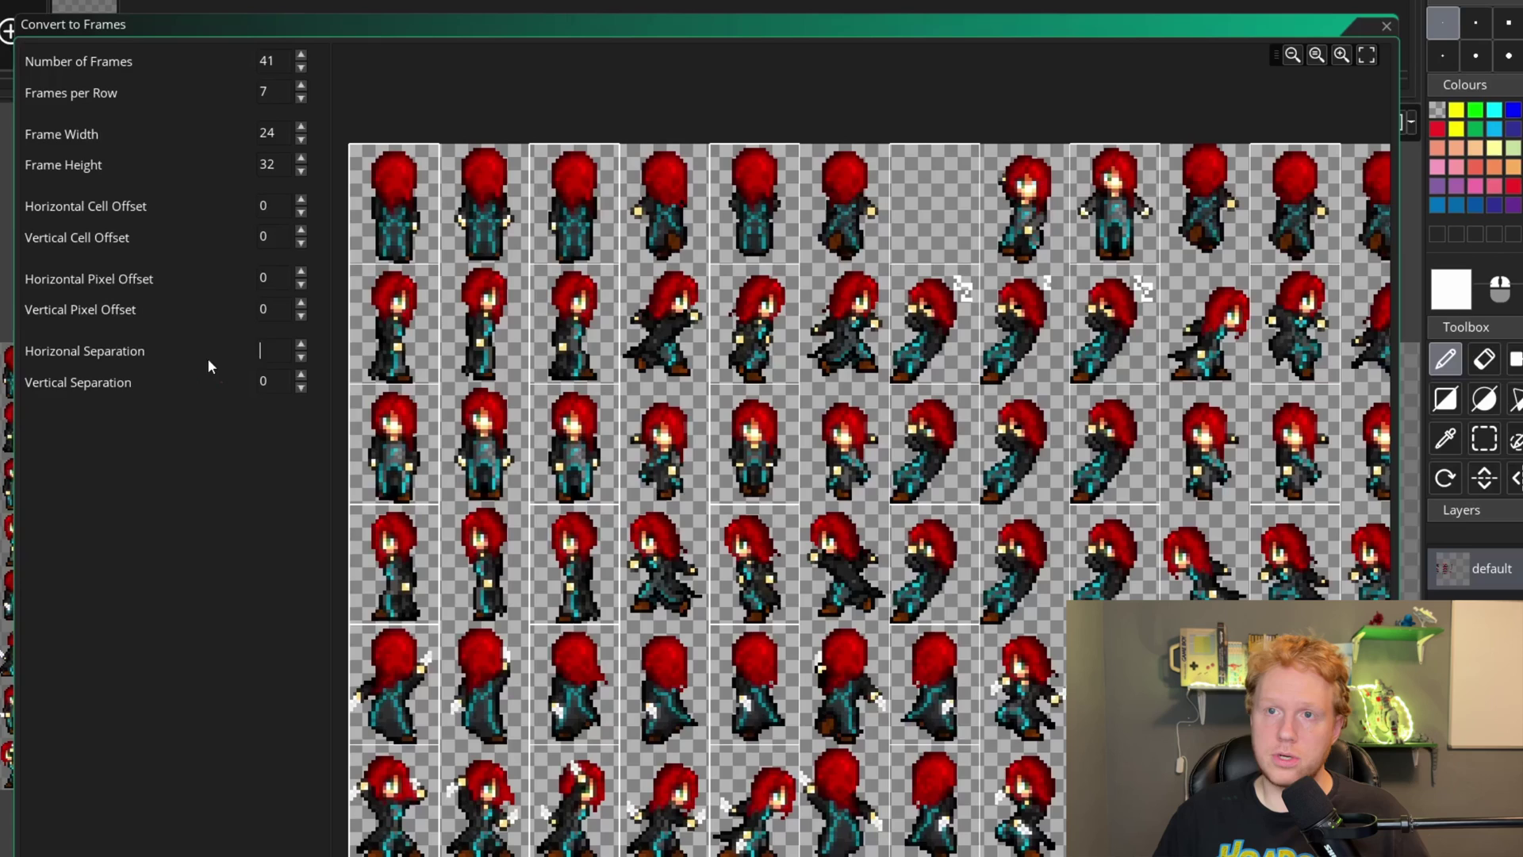
left_click(185, 212)
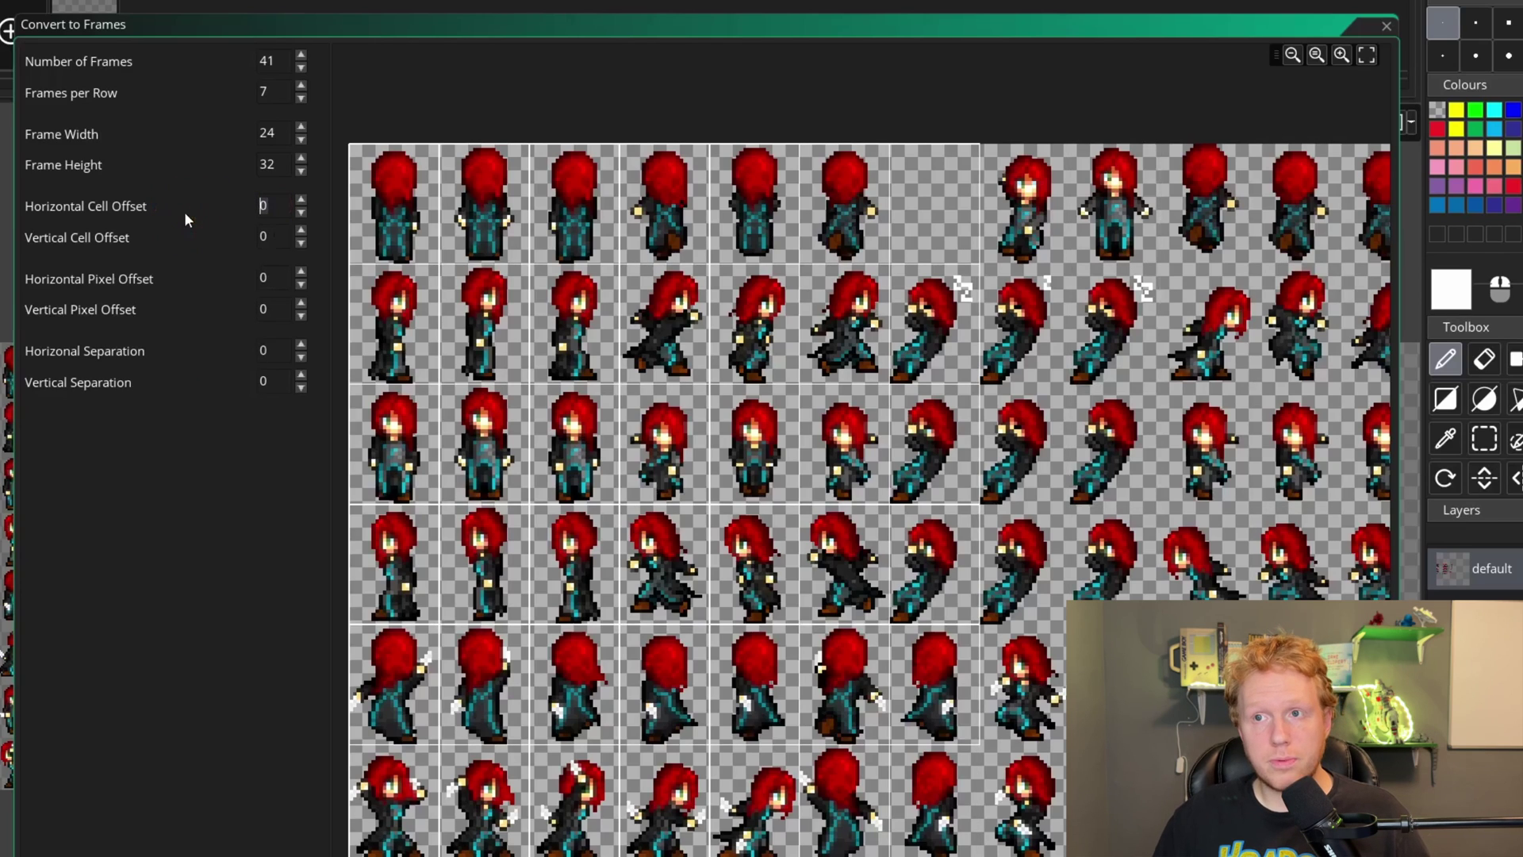
type("1")
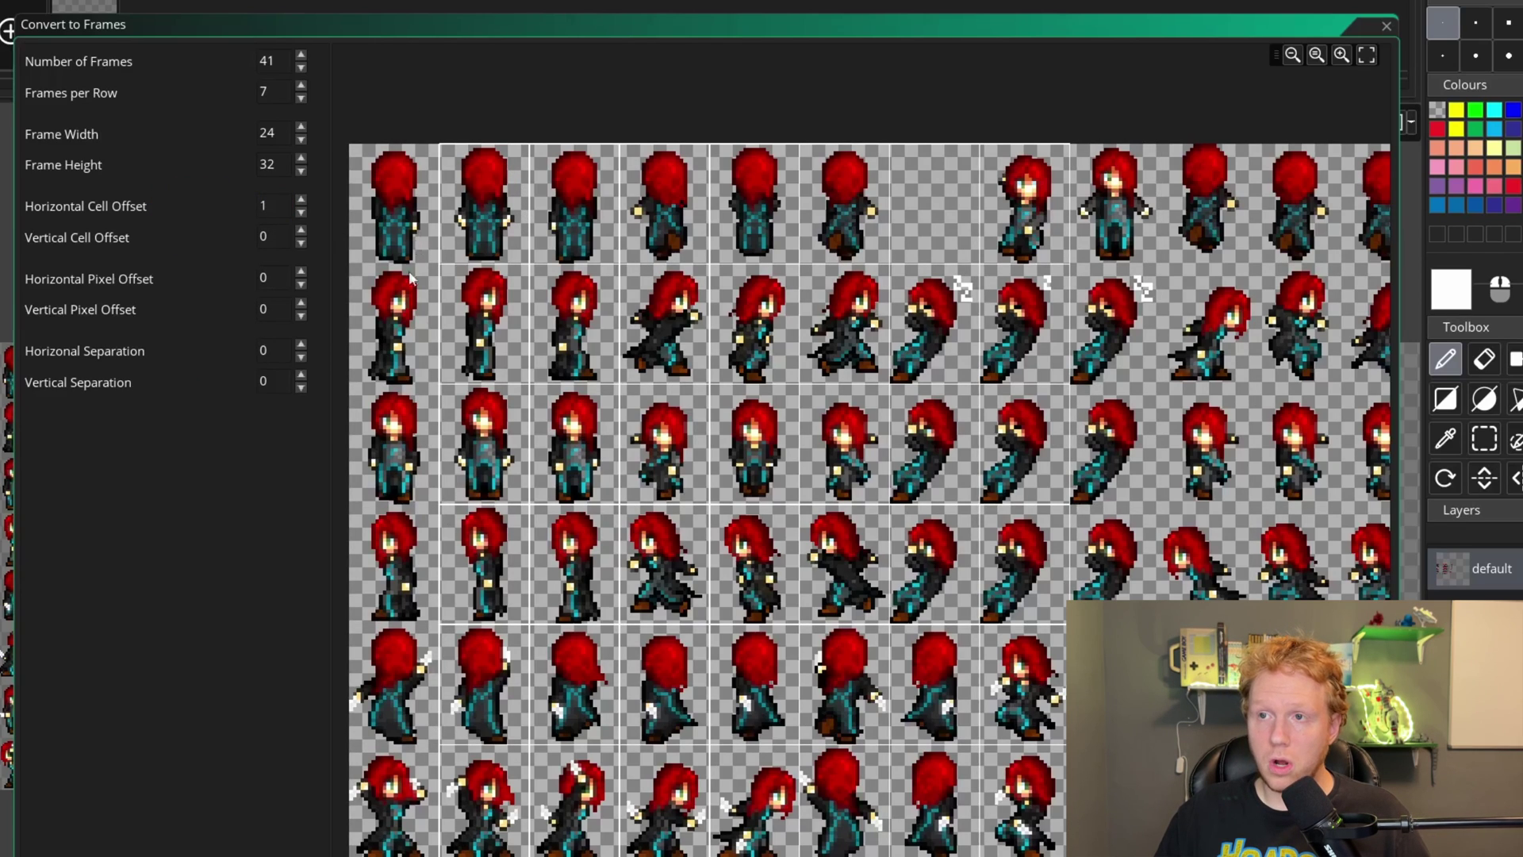
left_click(211, 216)
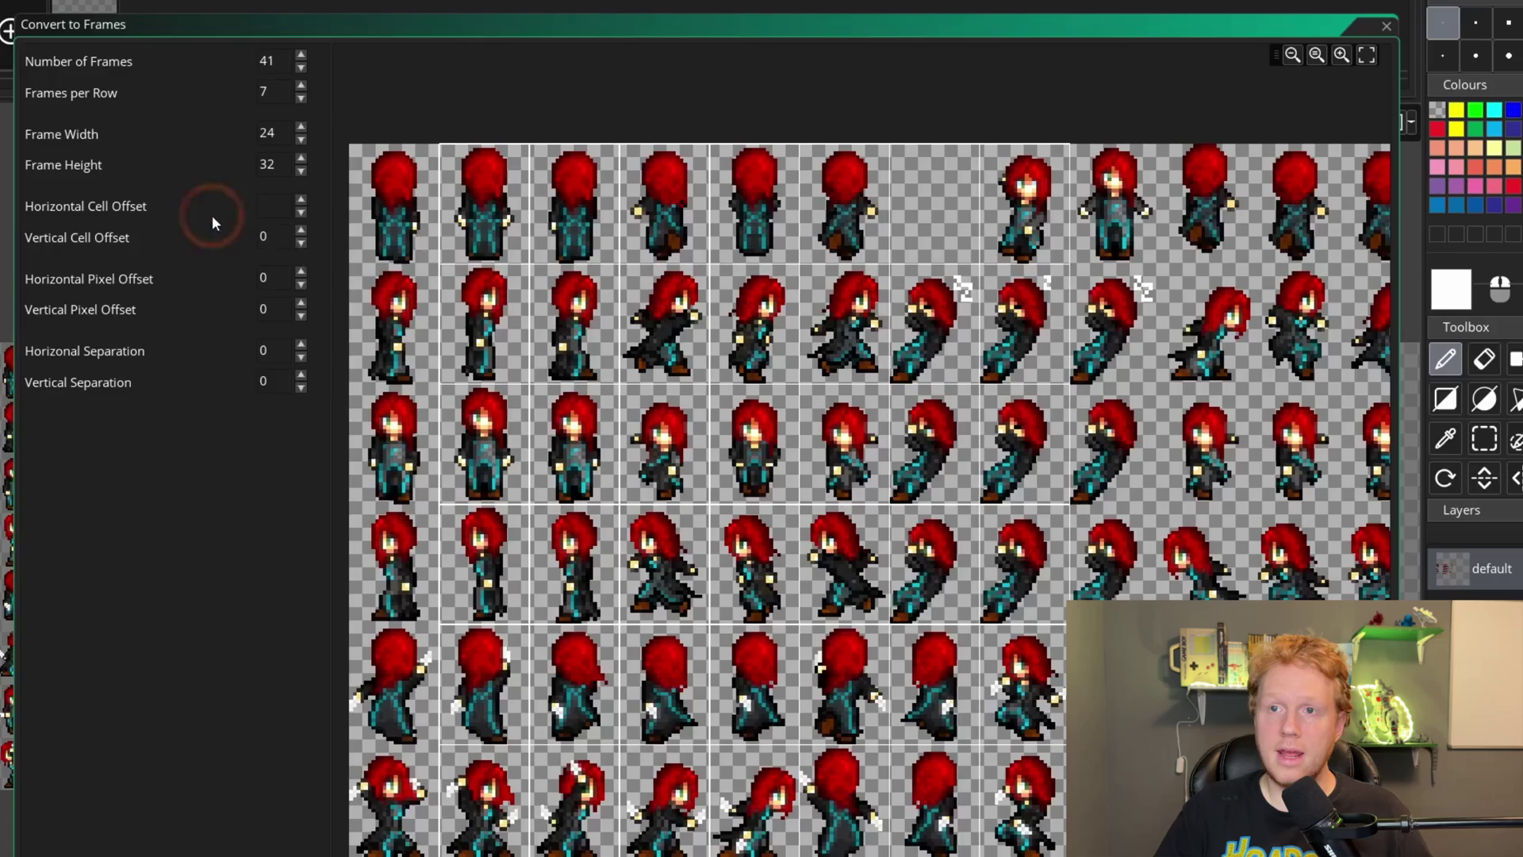
key("BackSpace")
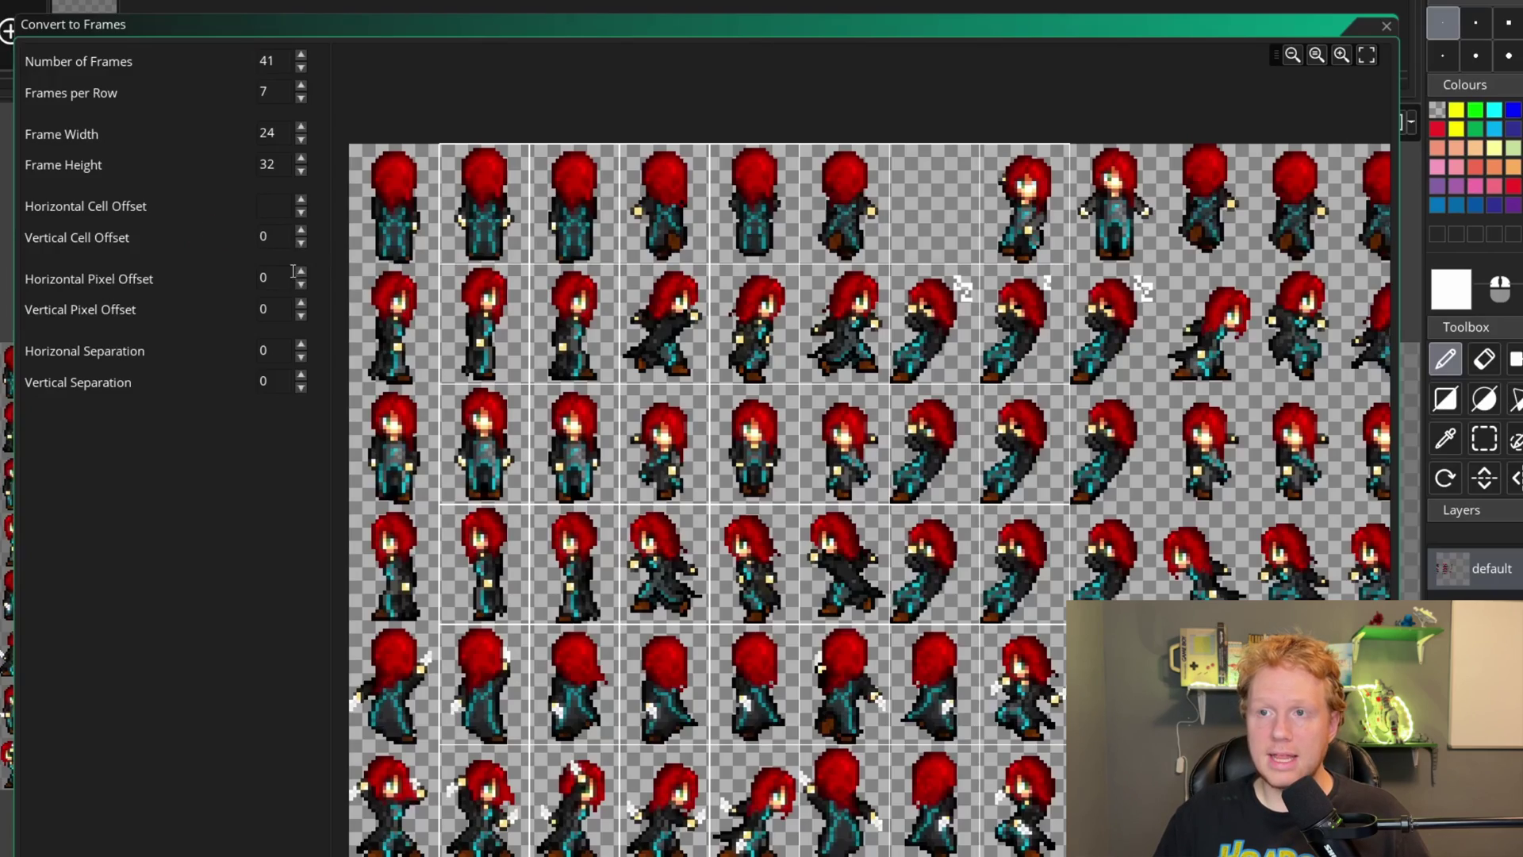
left_click_drag(373, 231, 520, 221)
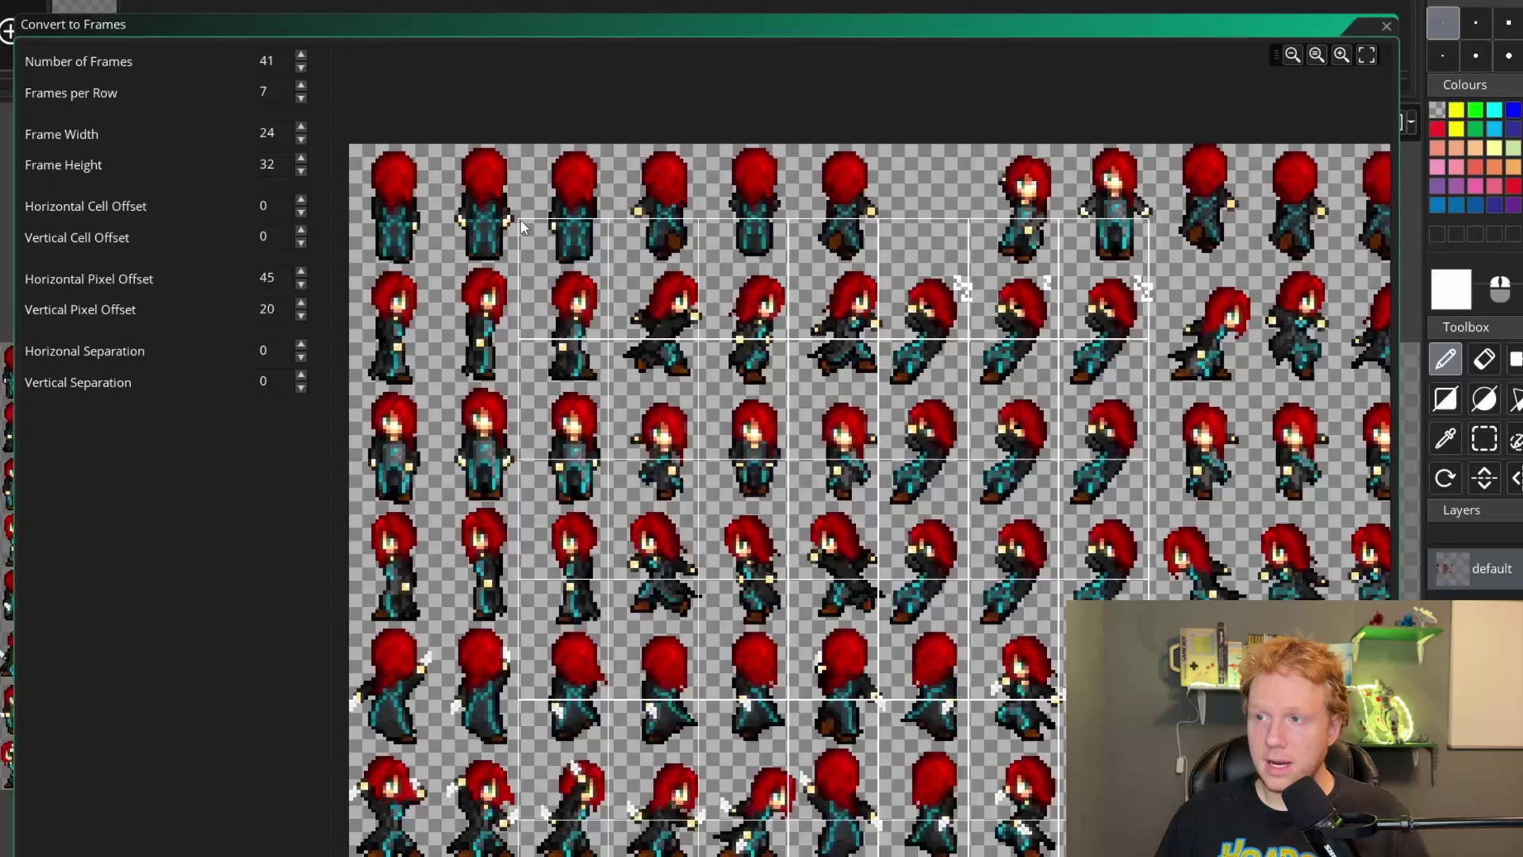
- Set both the horizontal and vertical pixel offsets to 0
left_click(266, 310)
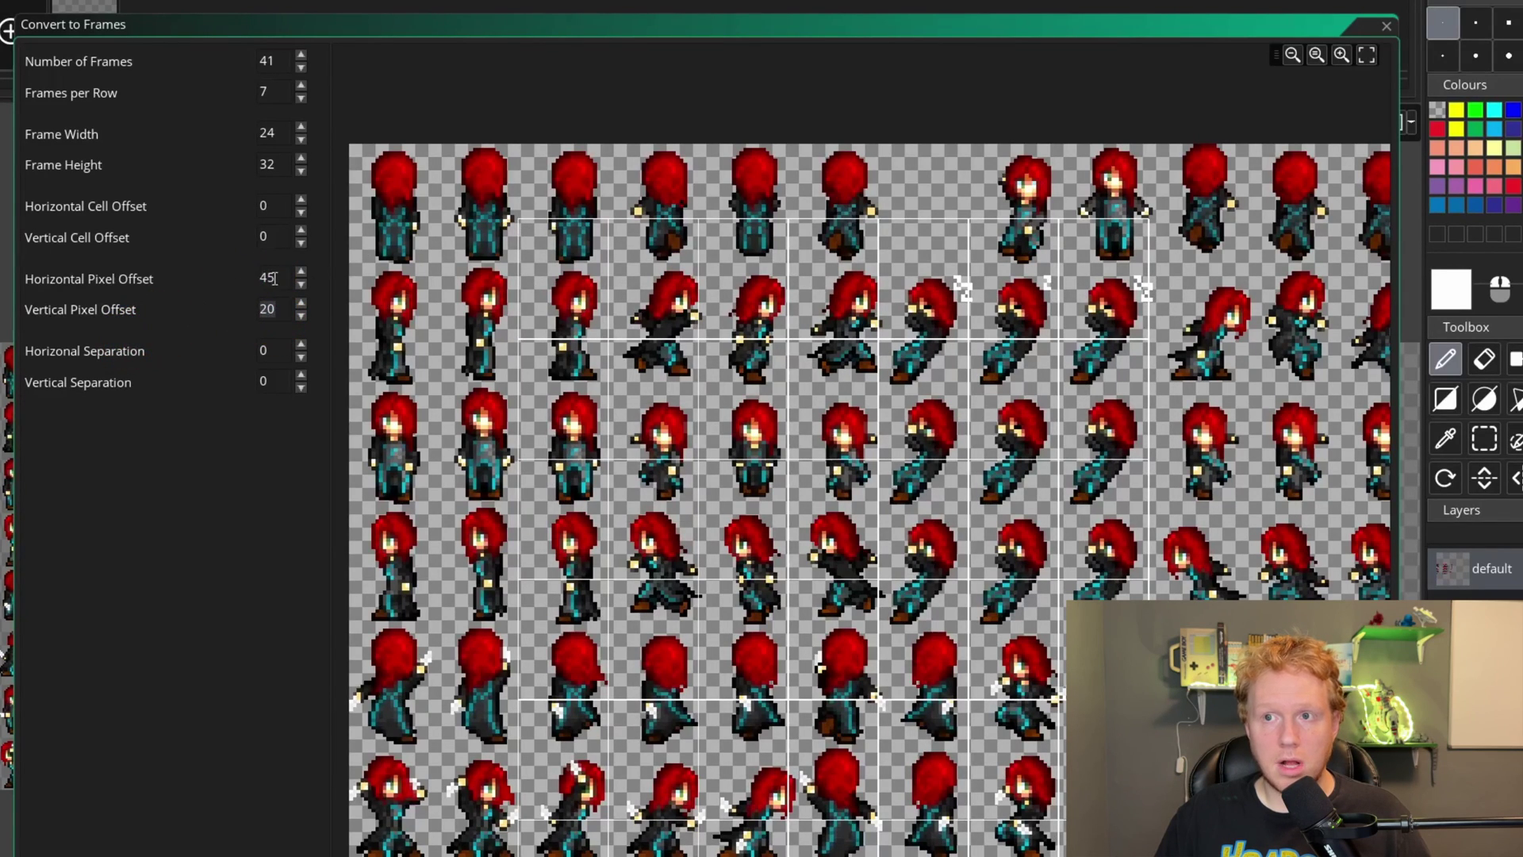
left_click(269, 279)
type("0")
left_click(272, 308)
type("0")
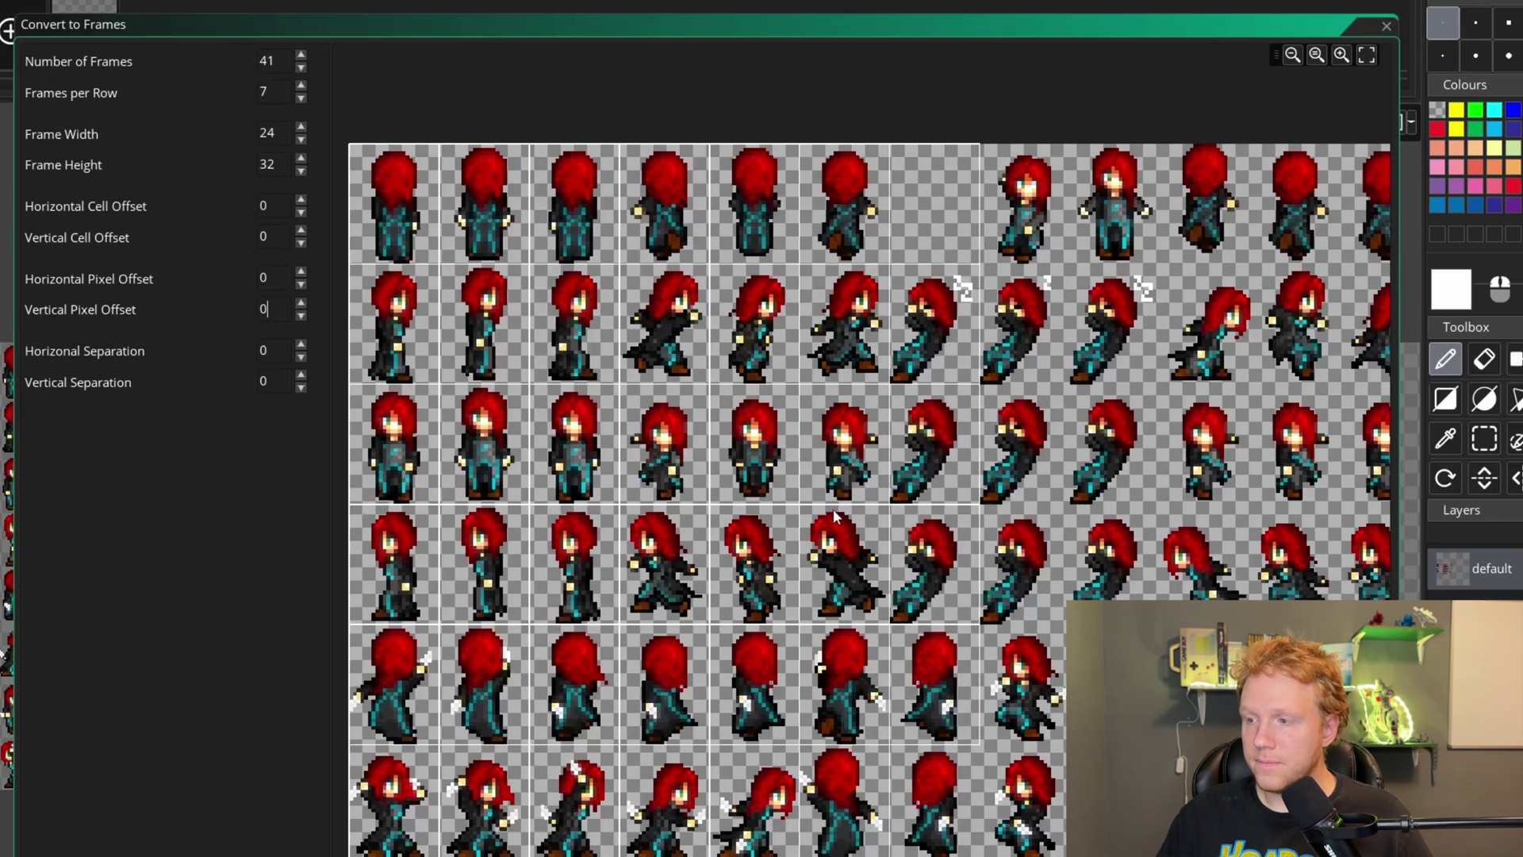
- Set Number of Frames and Frames per Row both to 5
middle_click_drag(1011, 702, 990, 389)
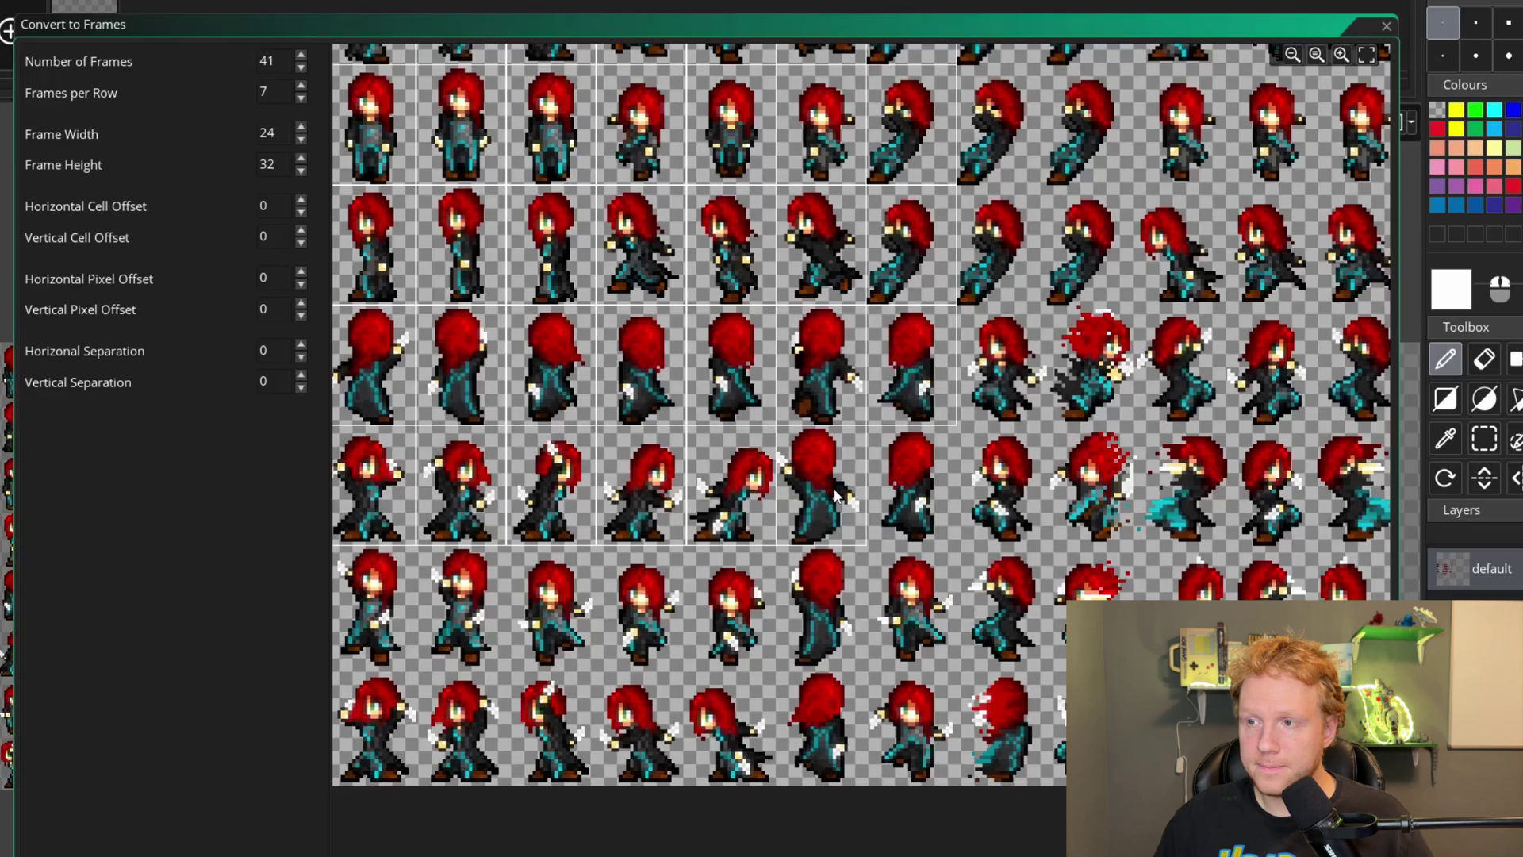
double_click(281, 64)
type("5")
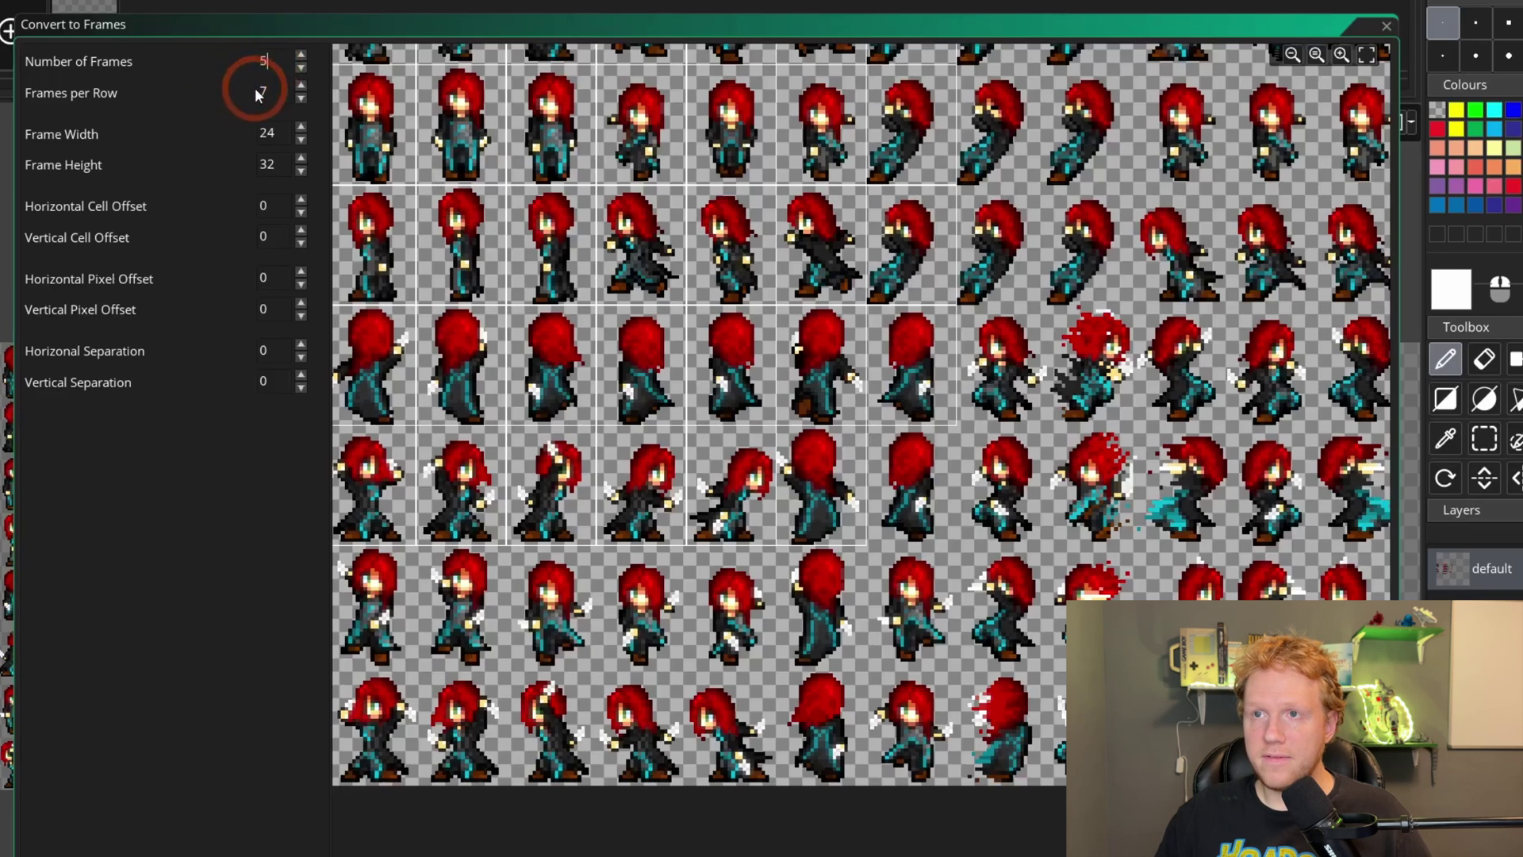
left_click(275, 94)
left_click_drag(279, 97, 232, 99)
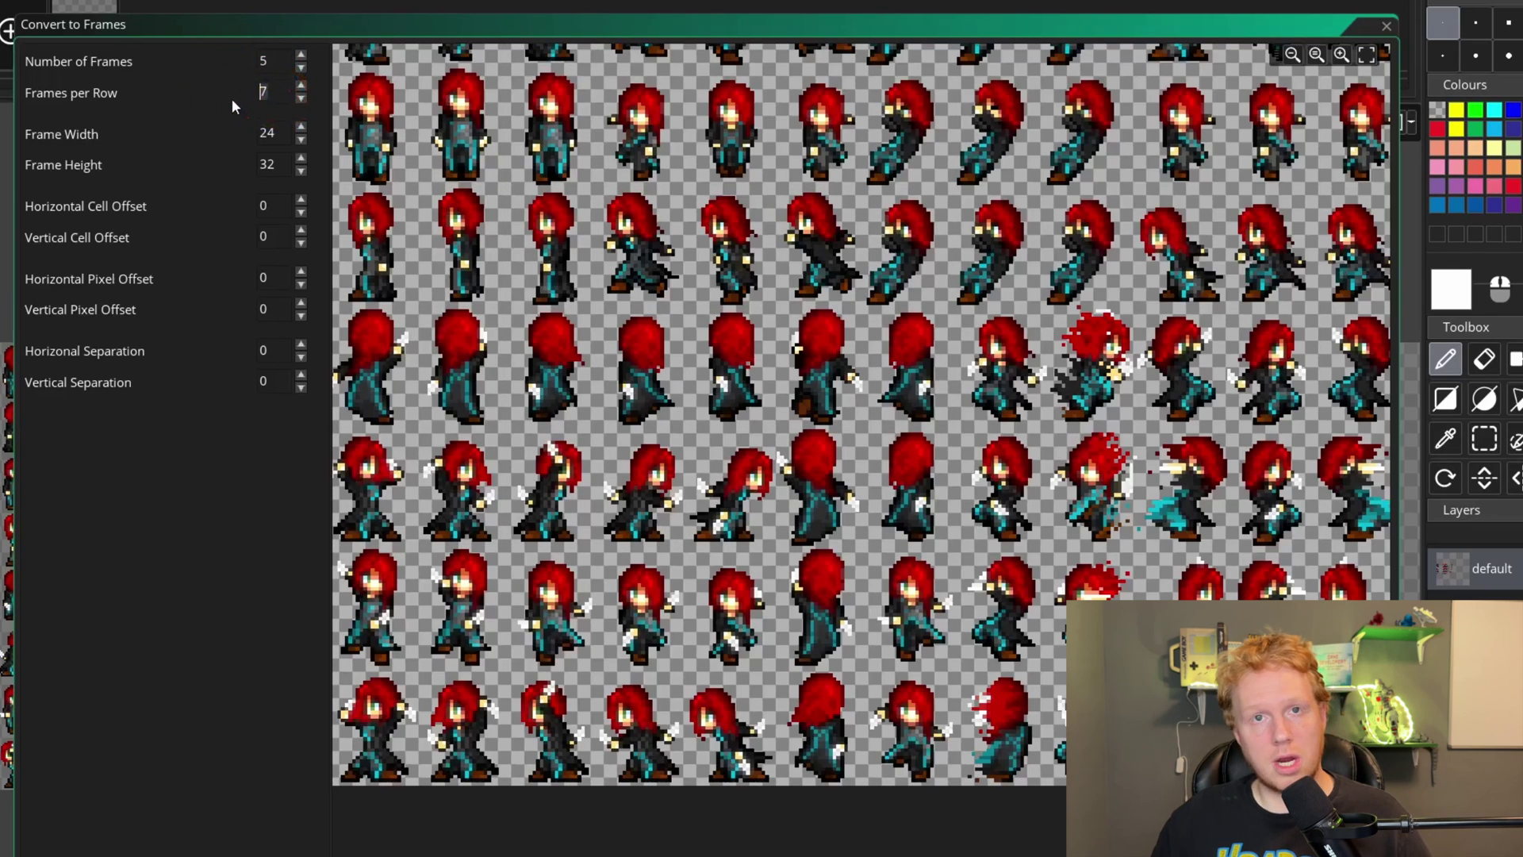
type("5")
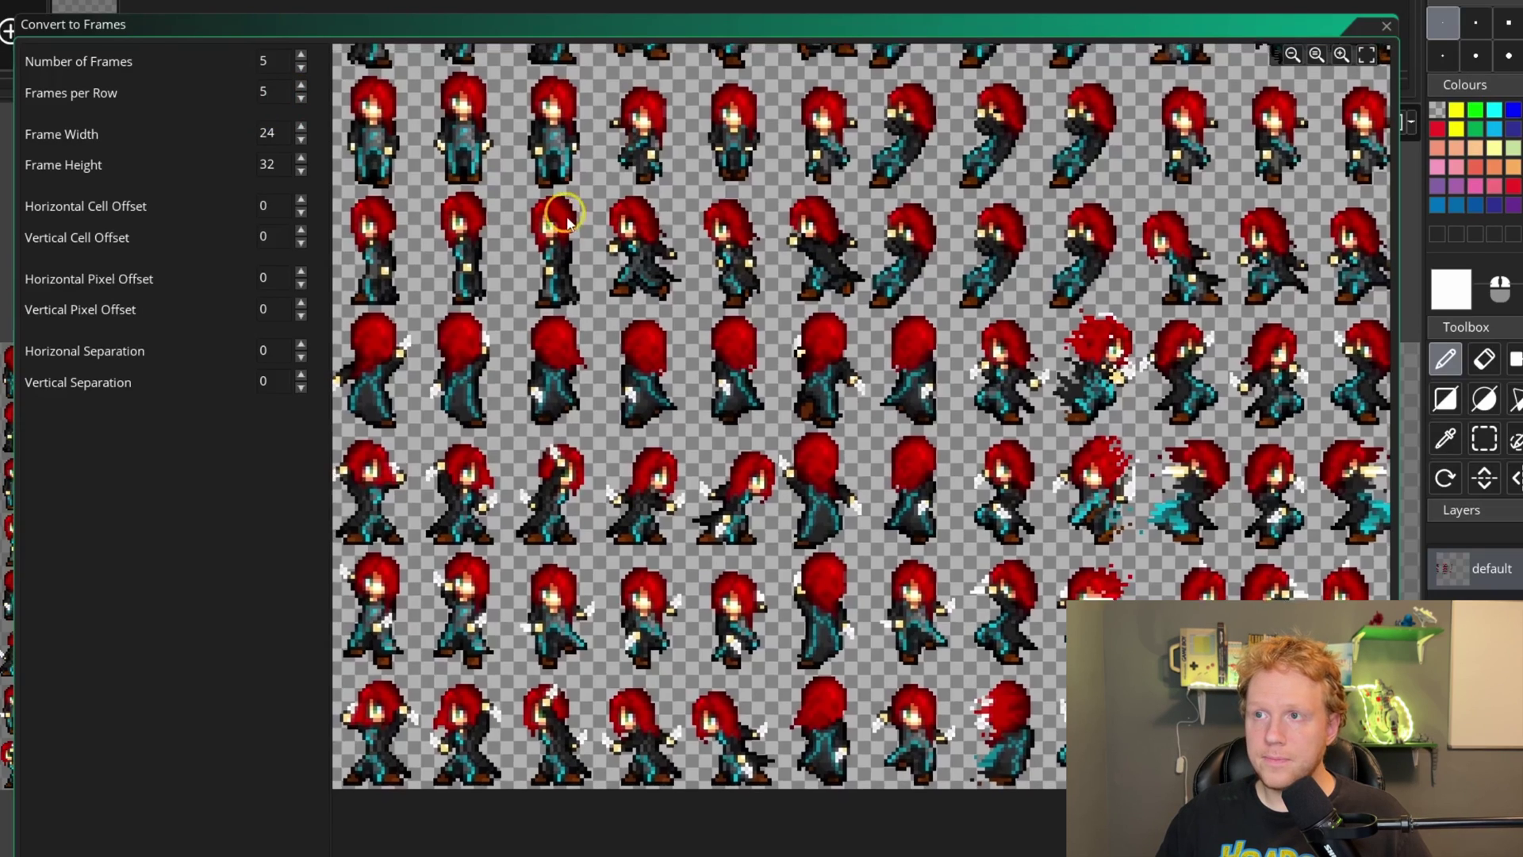
- Drag the frame grid down onto the casting row at vertical offset 161
left_click_drag(559, 214, 614, 355)
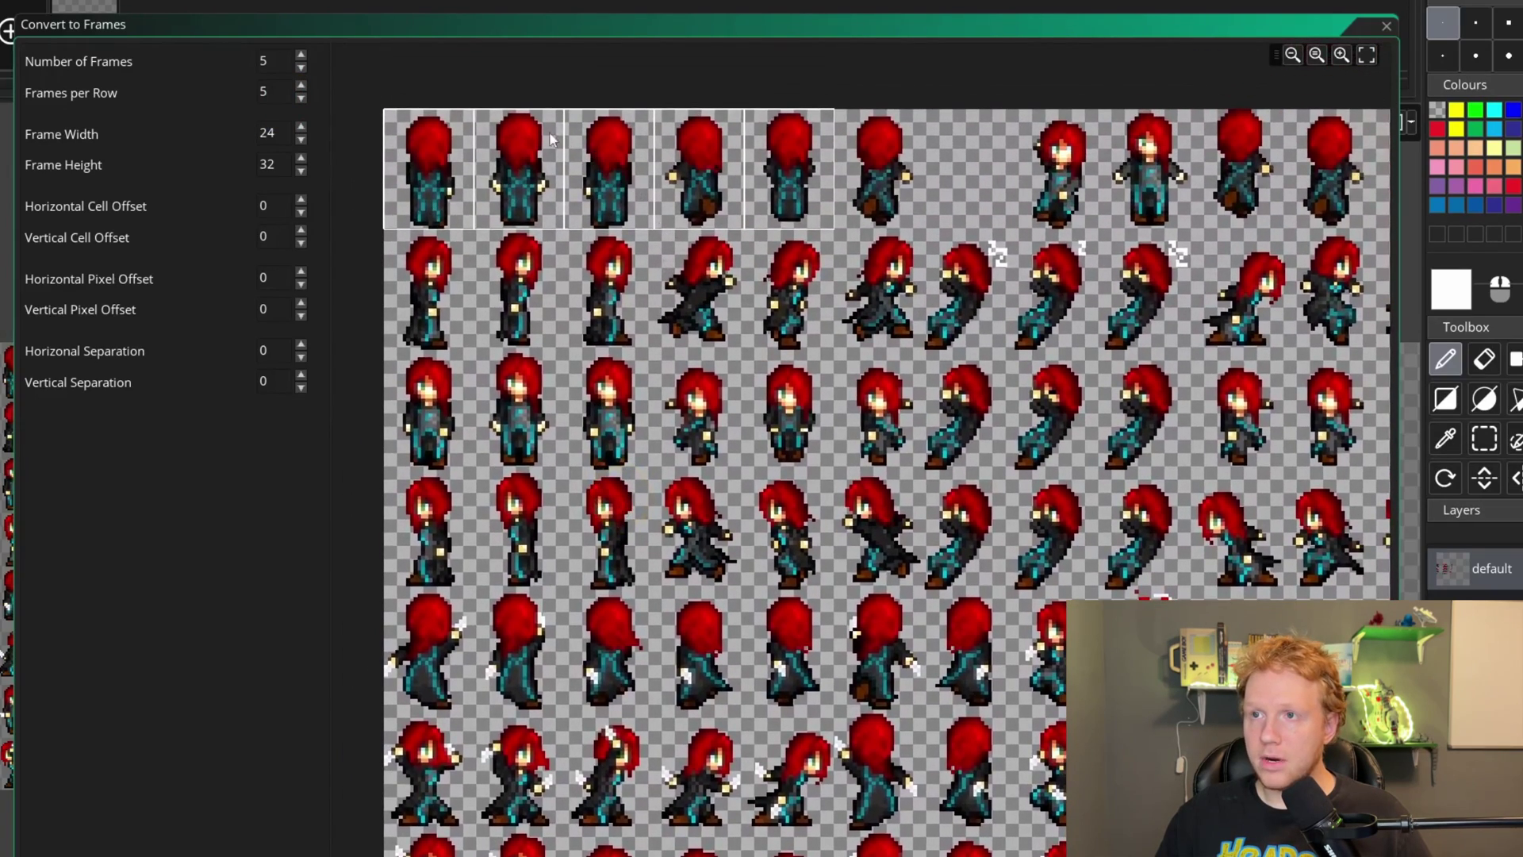
left_click_drag(748, 685, 721, 534)
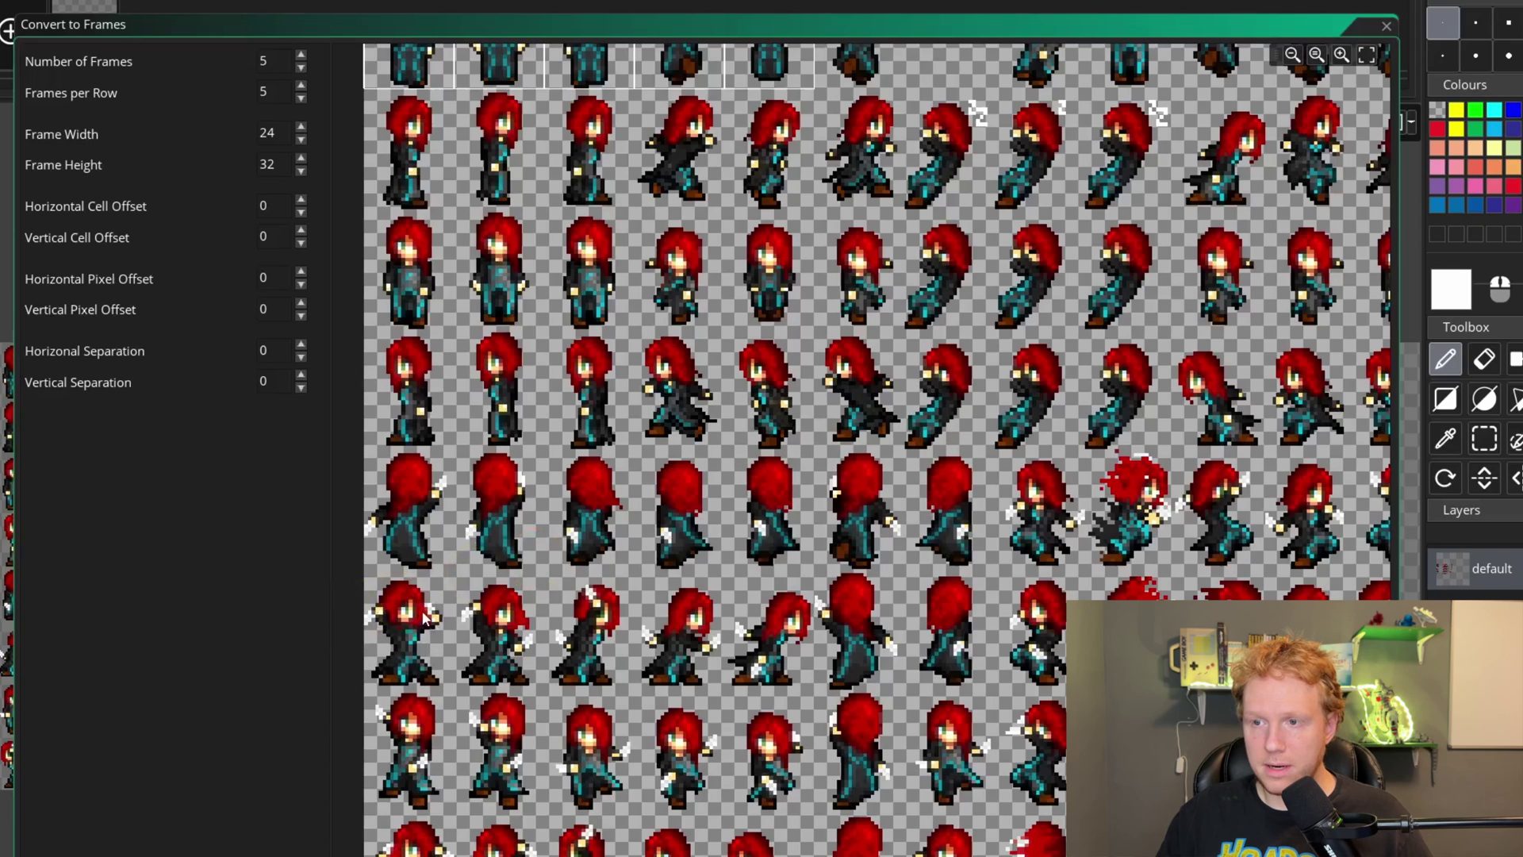
left_click_drag(415, 603, 368, 569)
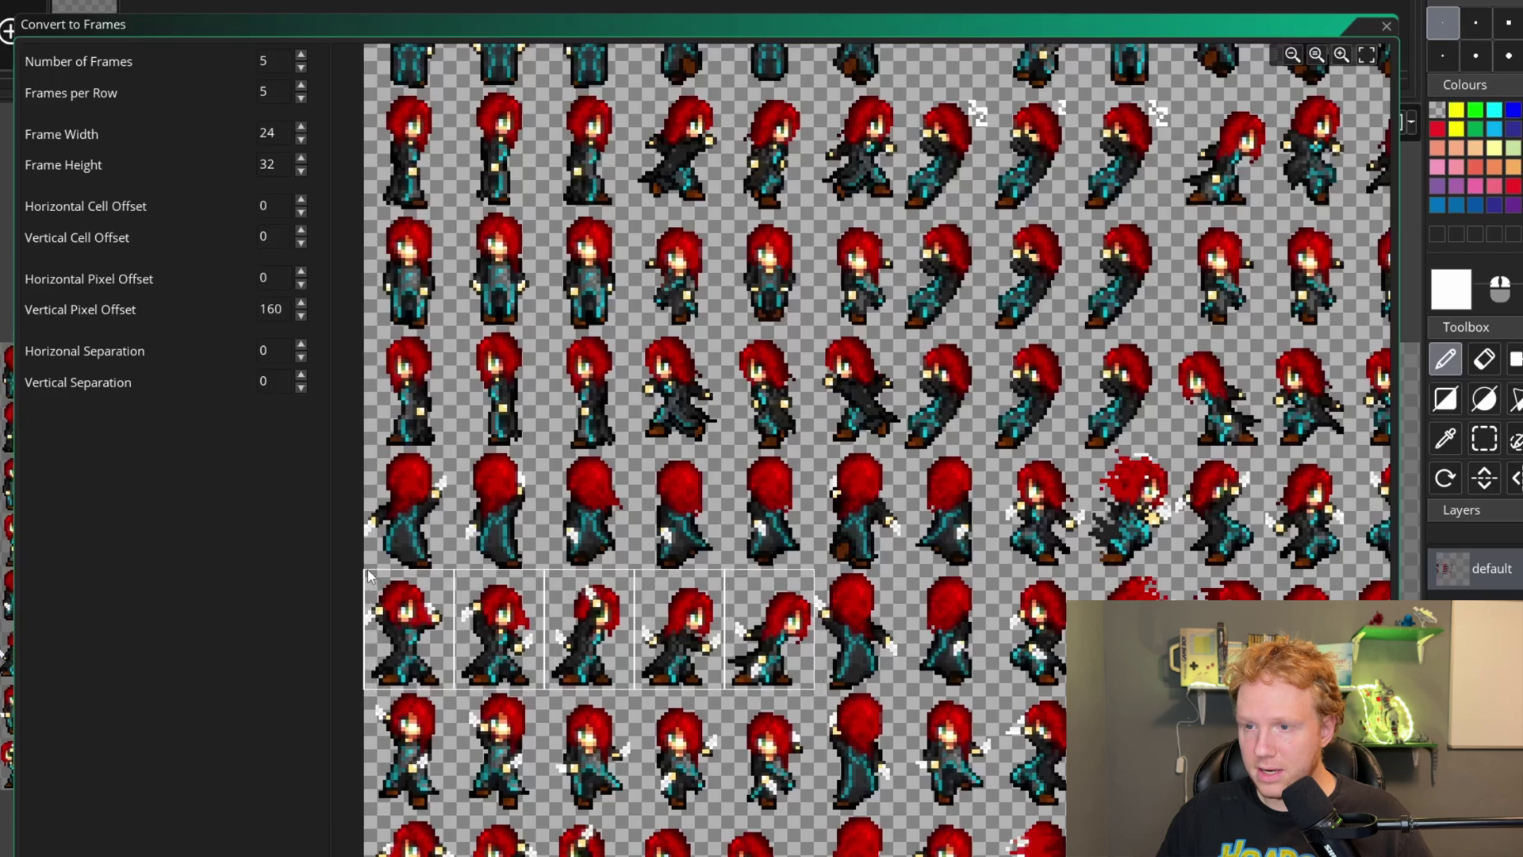
left_click_drag(368, 572, 365, 574)
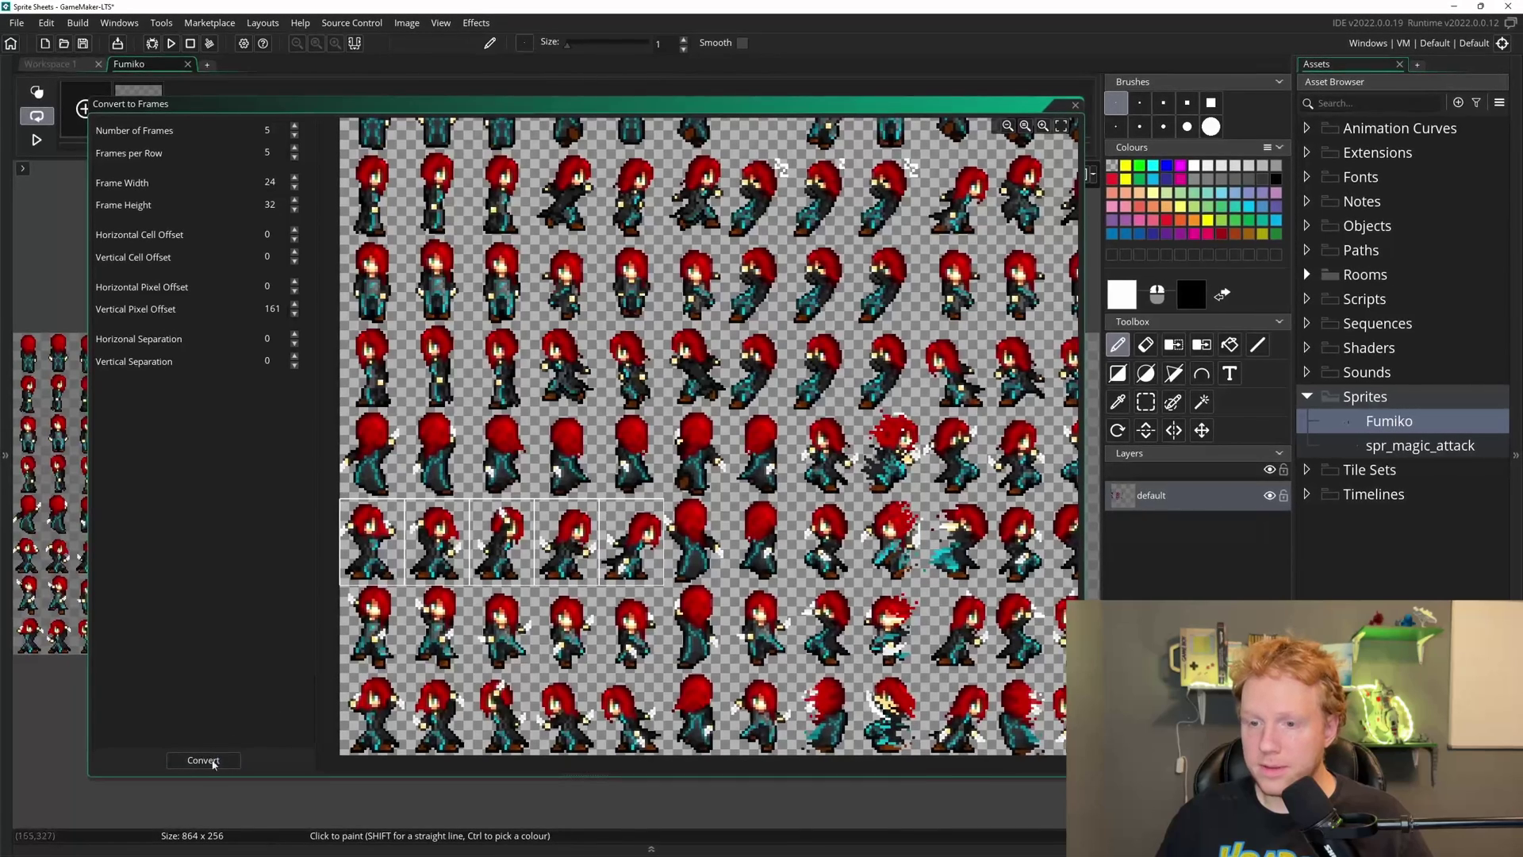
- Convert the grid cells into five 24x32 frames replacing Fumiko's sheet, and preview them animating
left_click(204, 760)
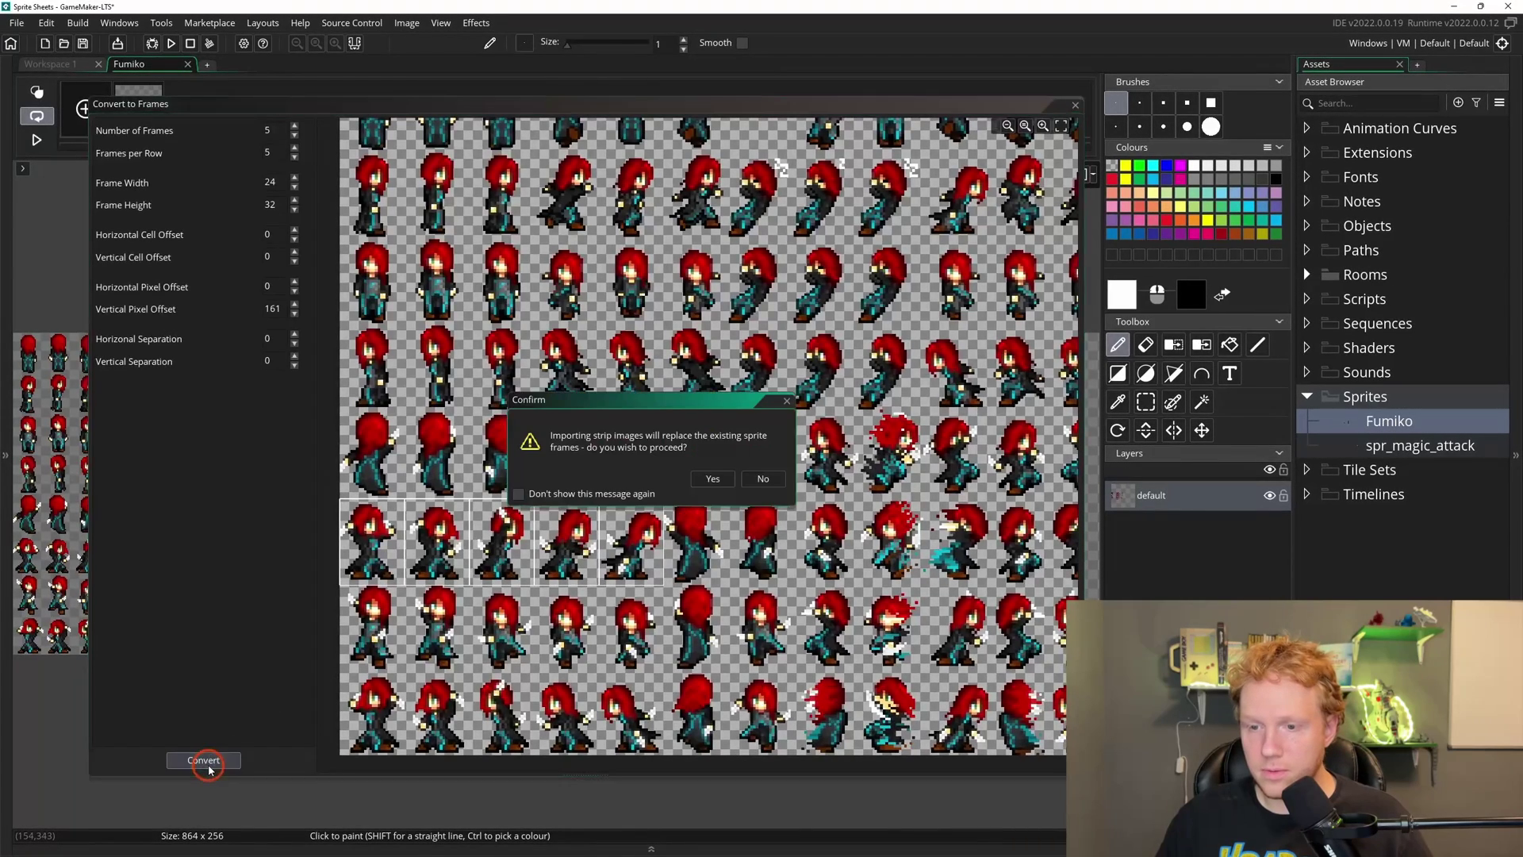
left_click(714, 478)
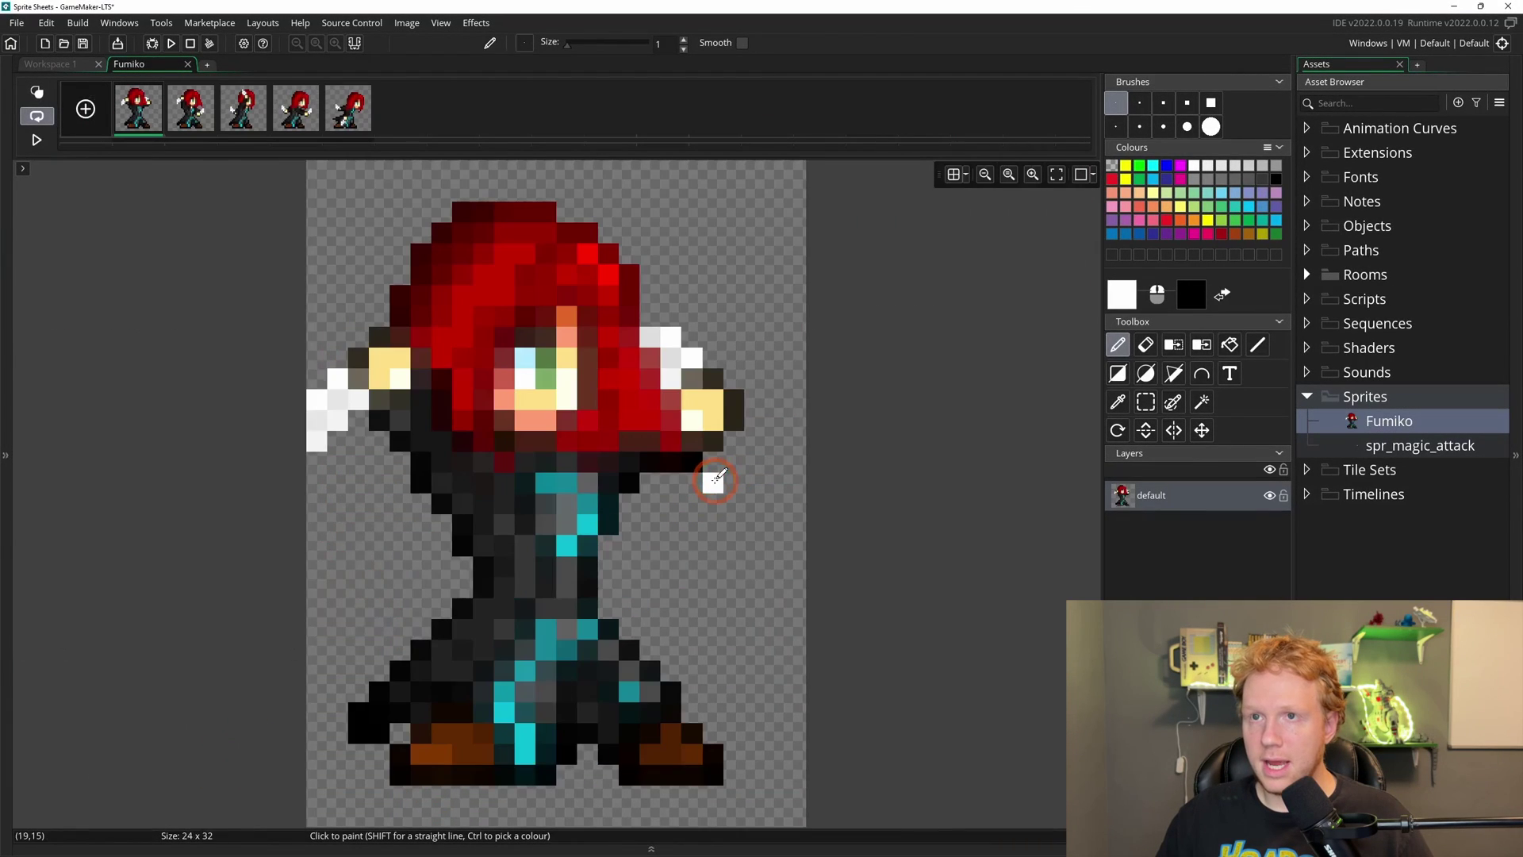
left_click(37, 140)
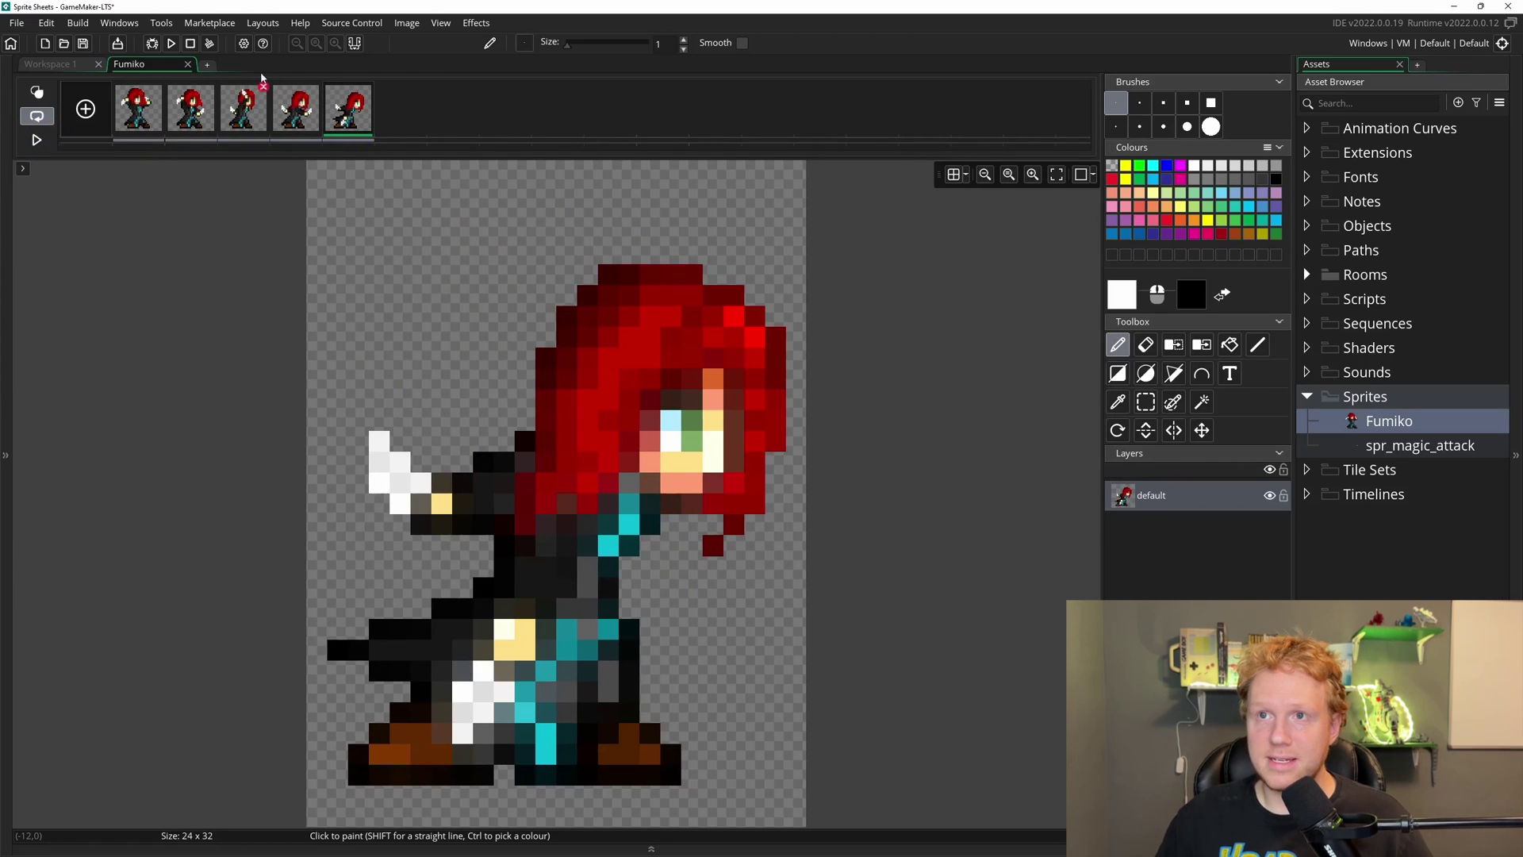
- Set the Fumiko sprite's origin to Middle Centre and its playback speed to 8 fps, previewing the animation
left_click(188, 65)
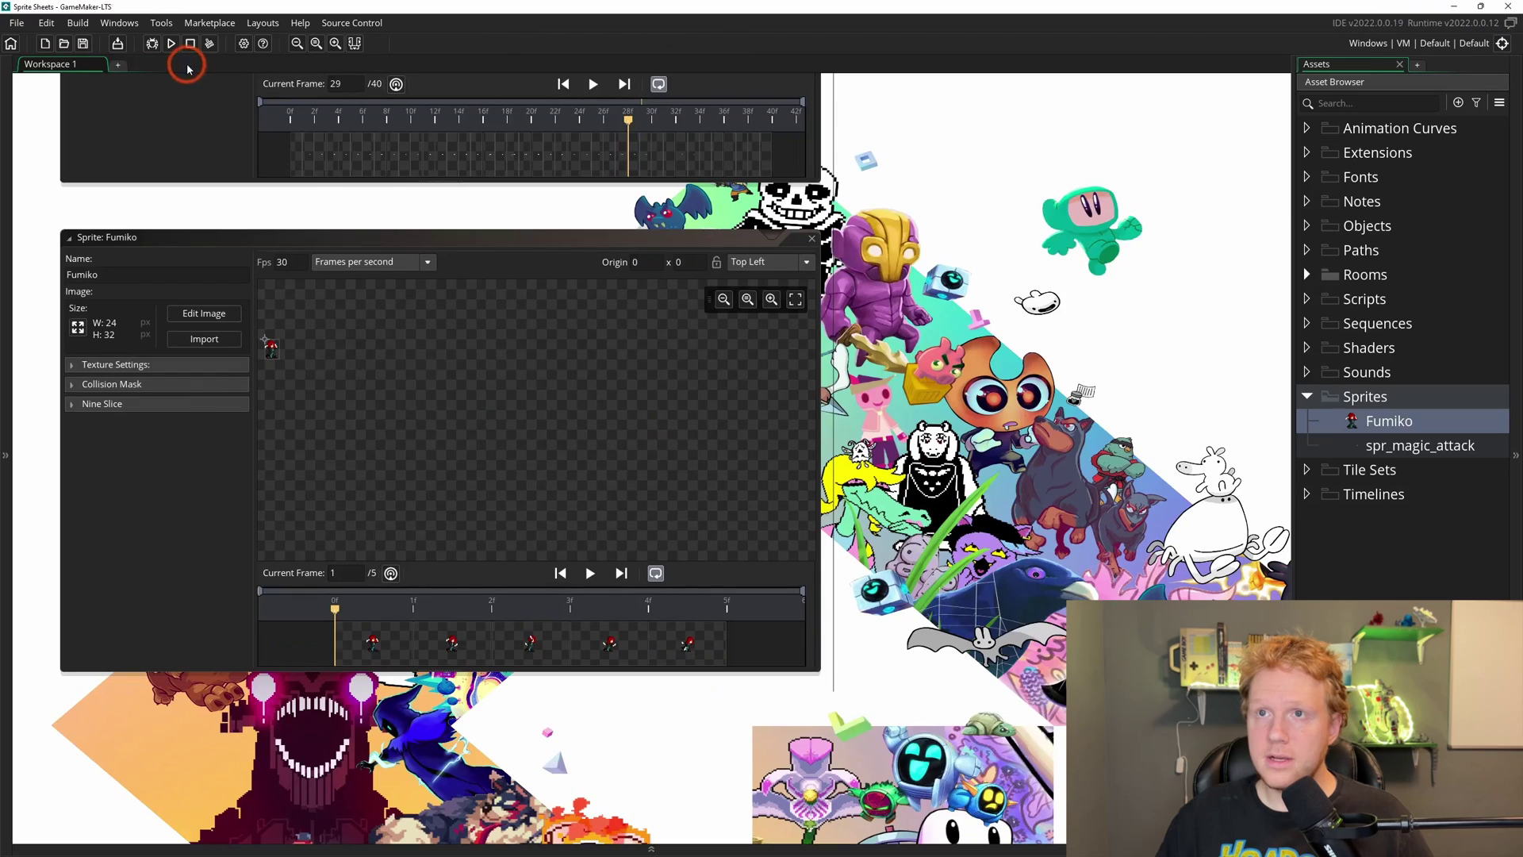
left_click(796, 299)
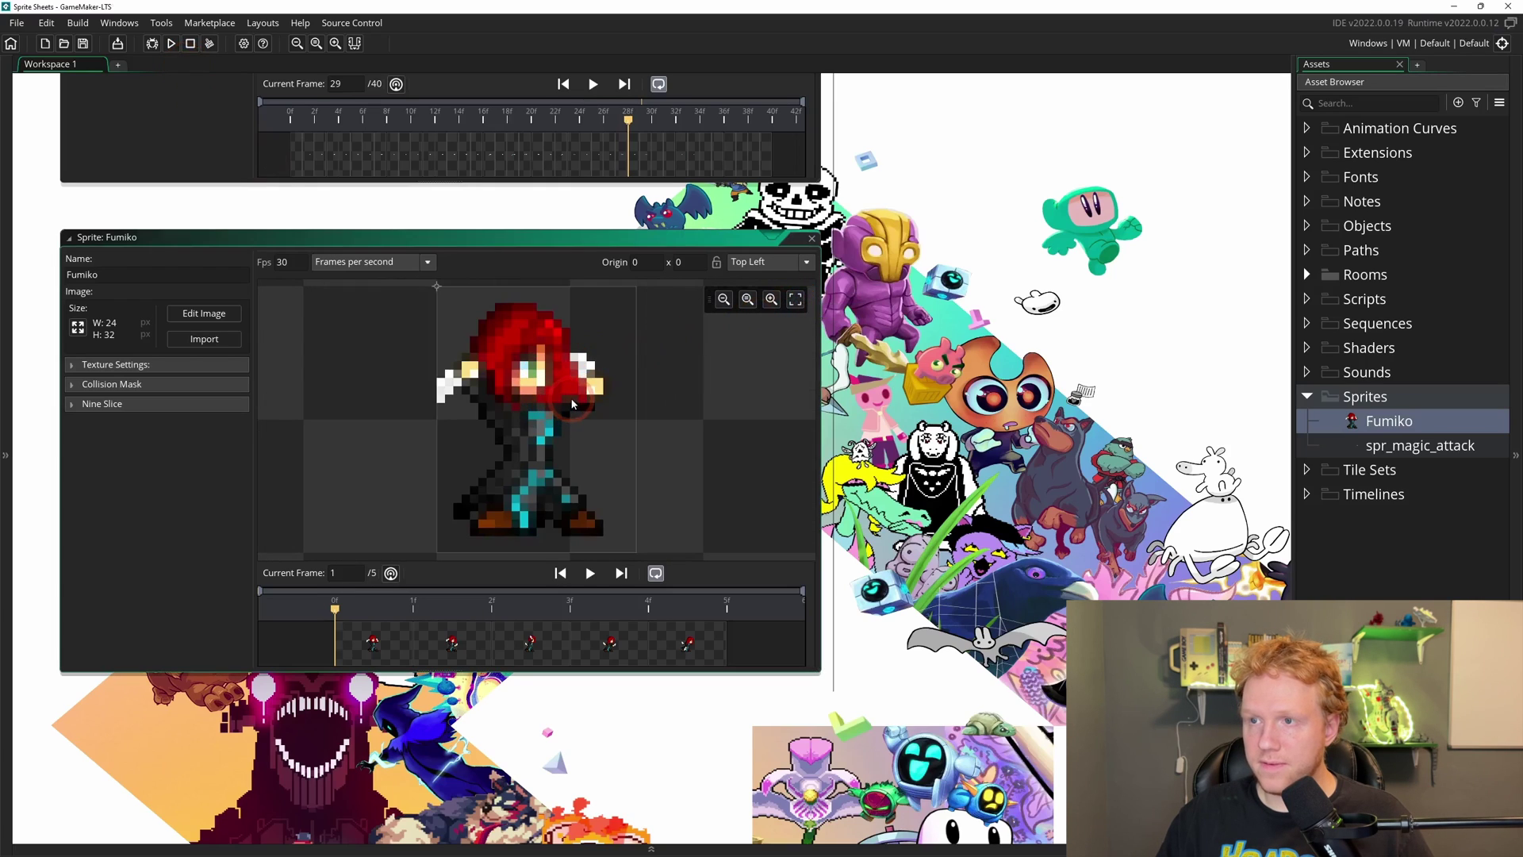
left_click(757, 263)
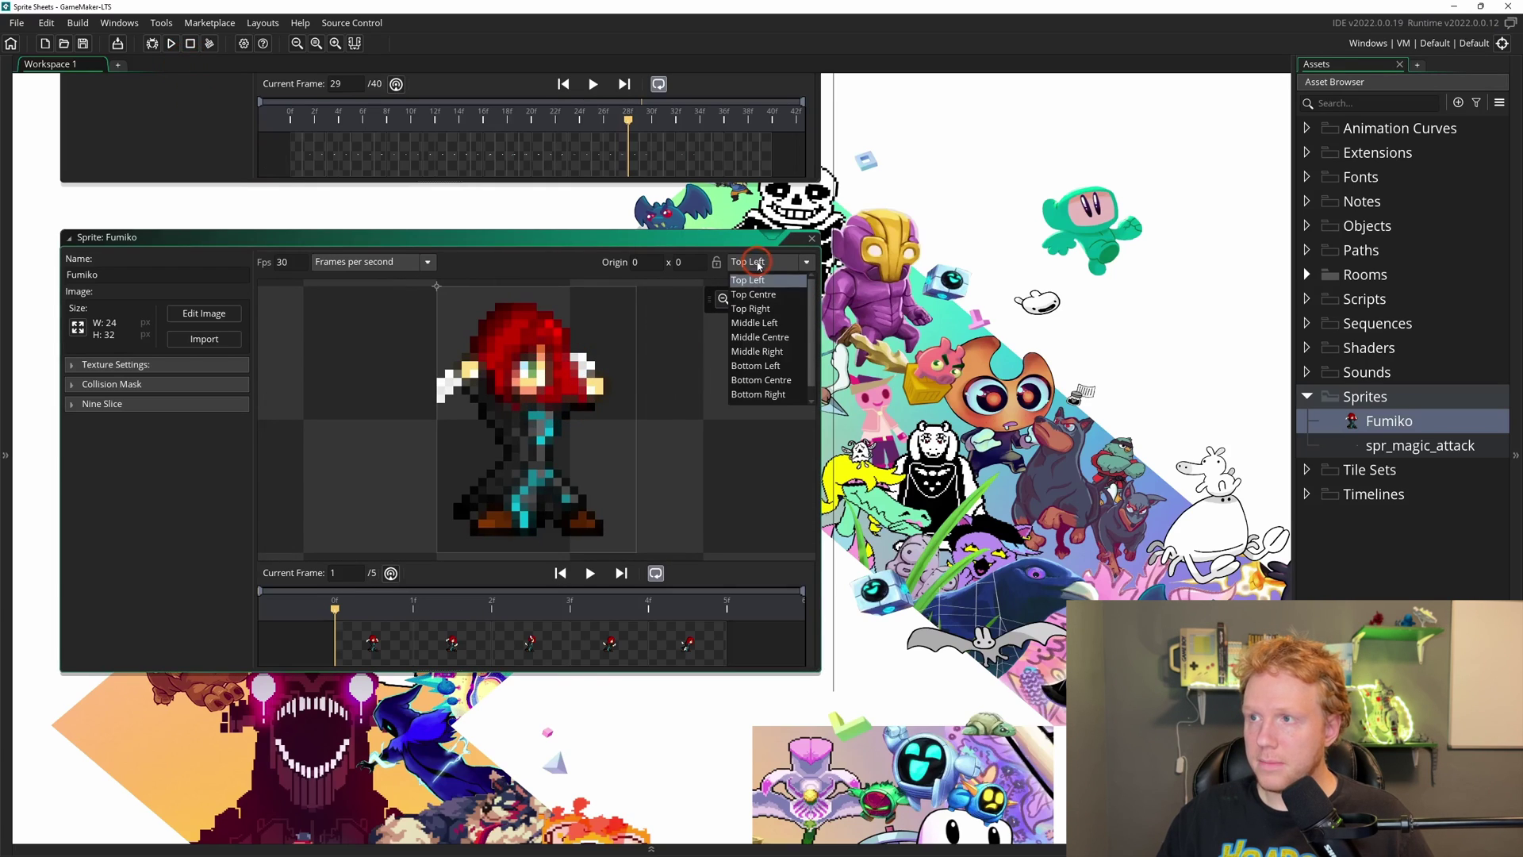
left_click(762, 337)
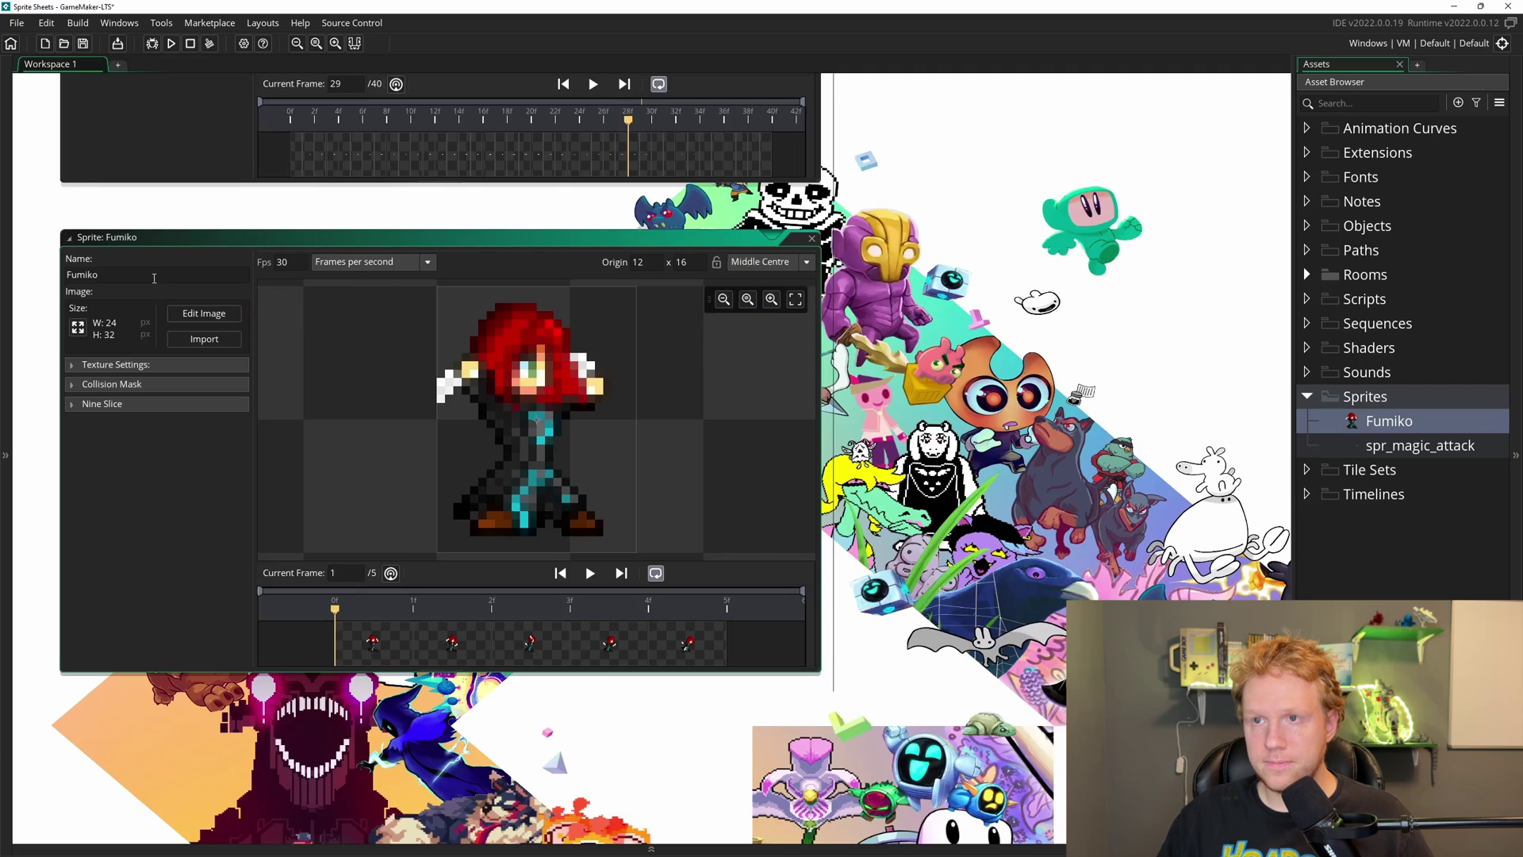
left_click_drag(294, 264, 236, 265)
type("8")
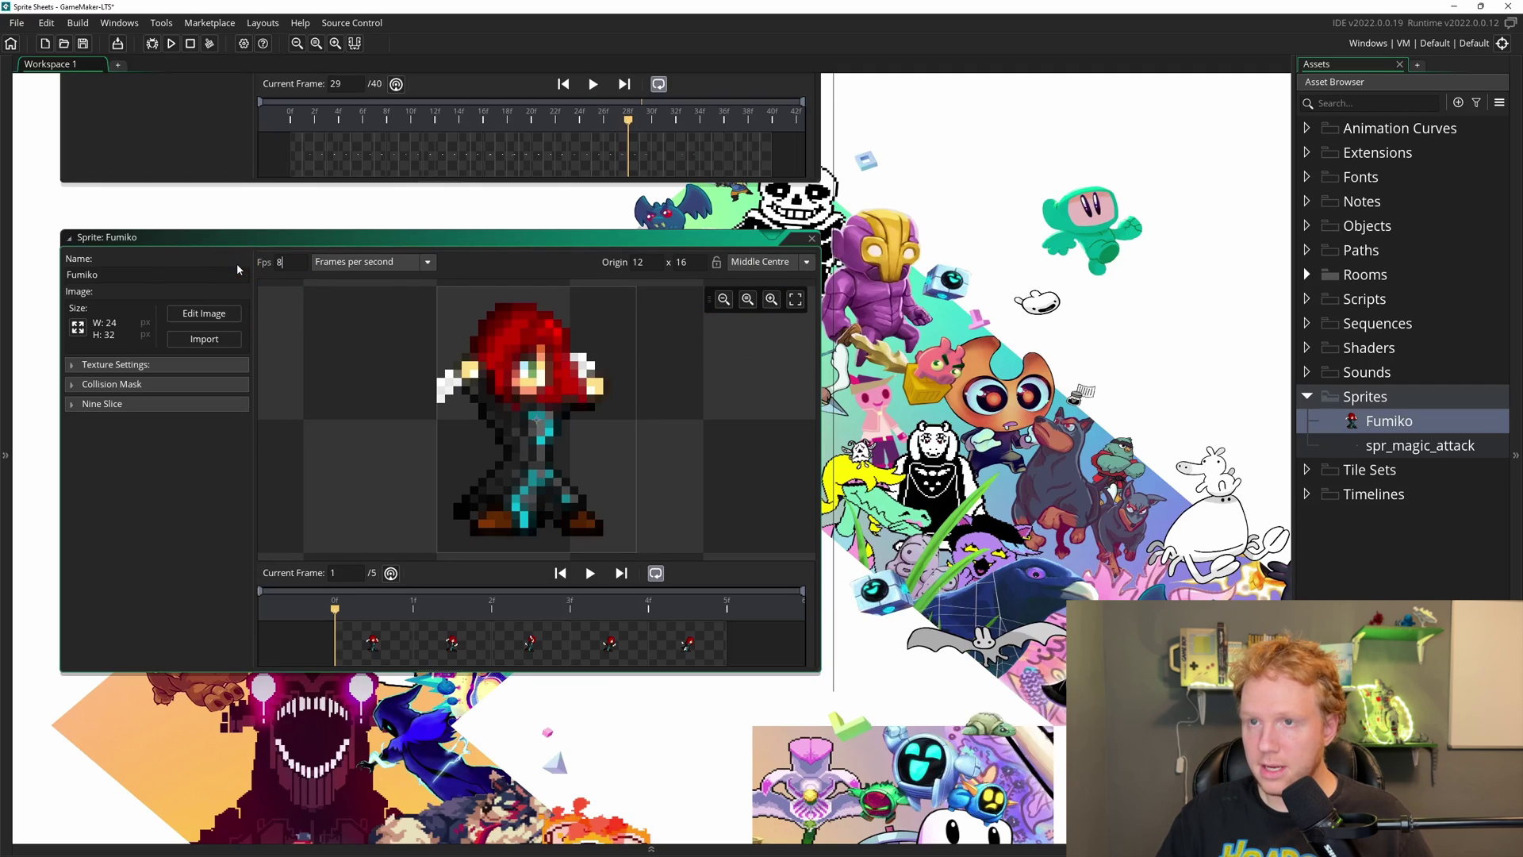
left_click(592, 571)
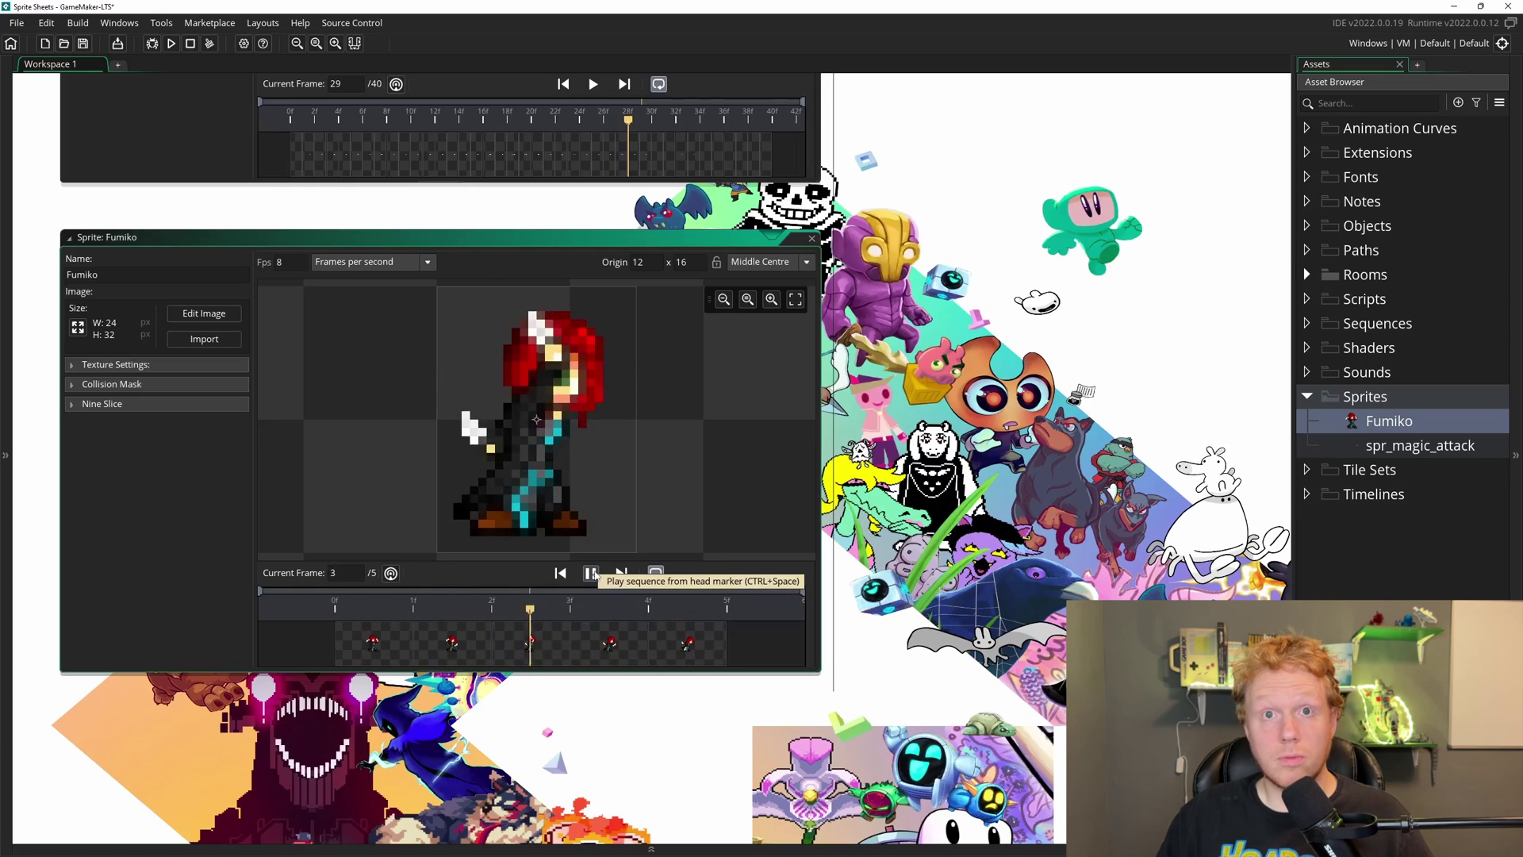
left_click(350, 412)
- Rename the sprite to spr_player
left_click(134, 272)
key("BackSpace")
key("BackSpace")
key("BackSpace")
key("BackSpace")
key("BackSpace")
key("BackSpace")
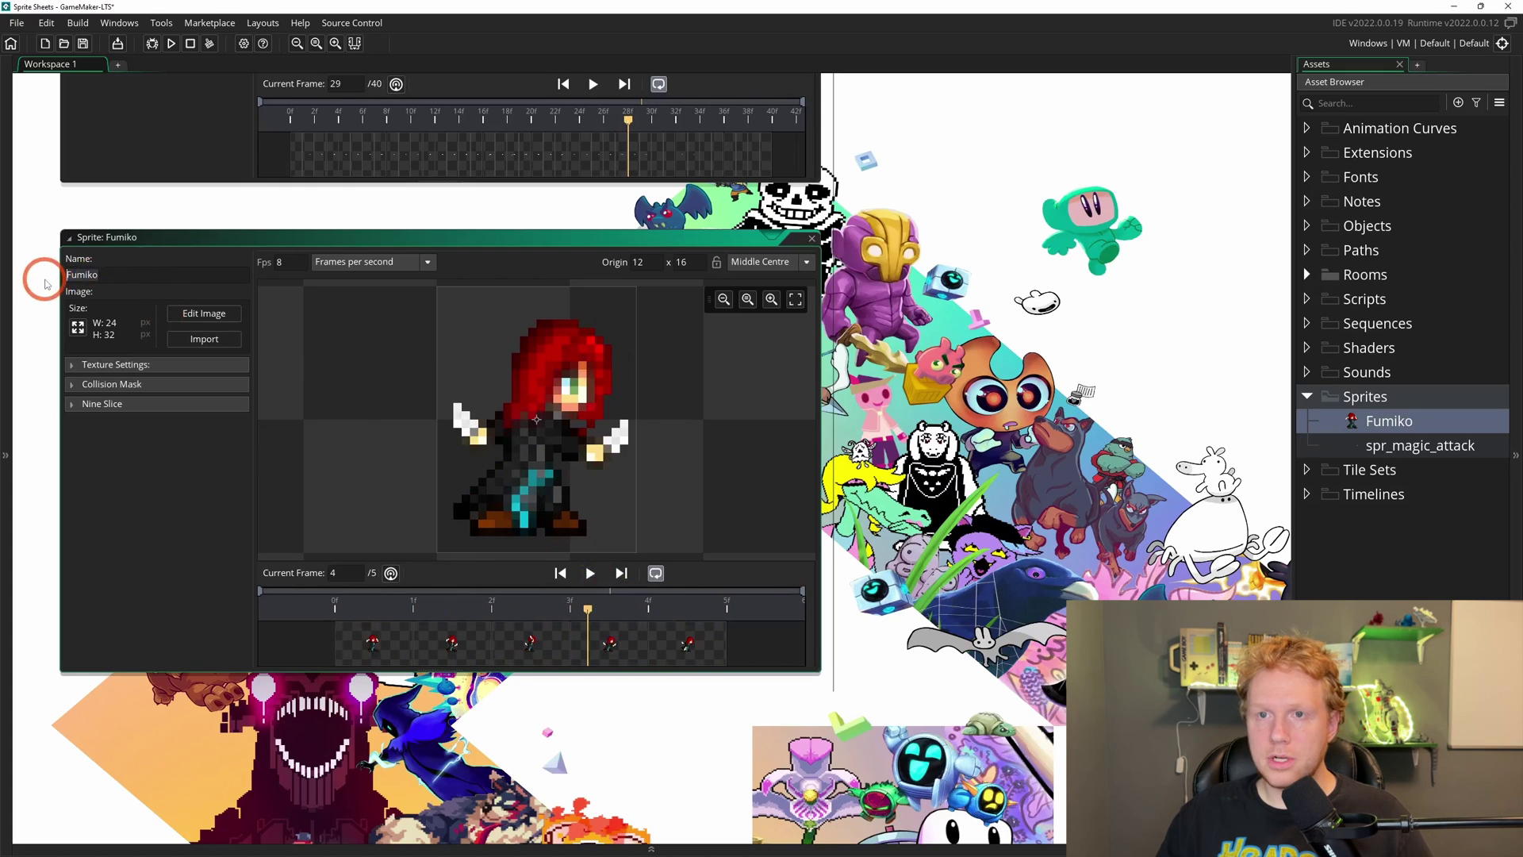
type("spr_player")
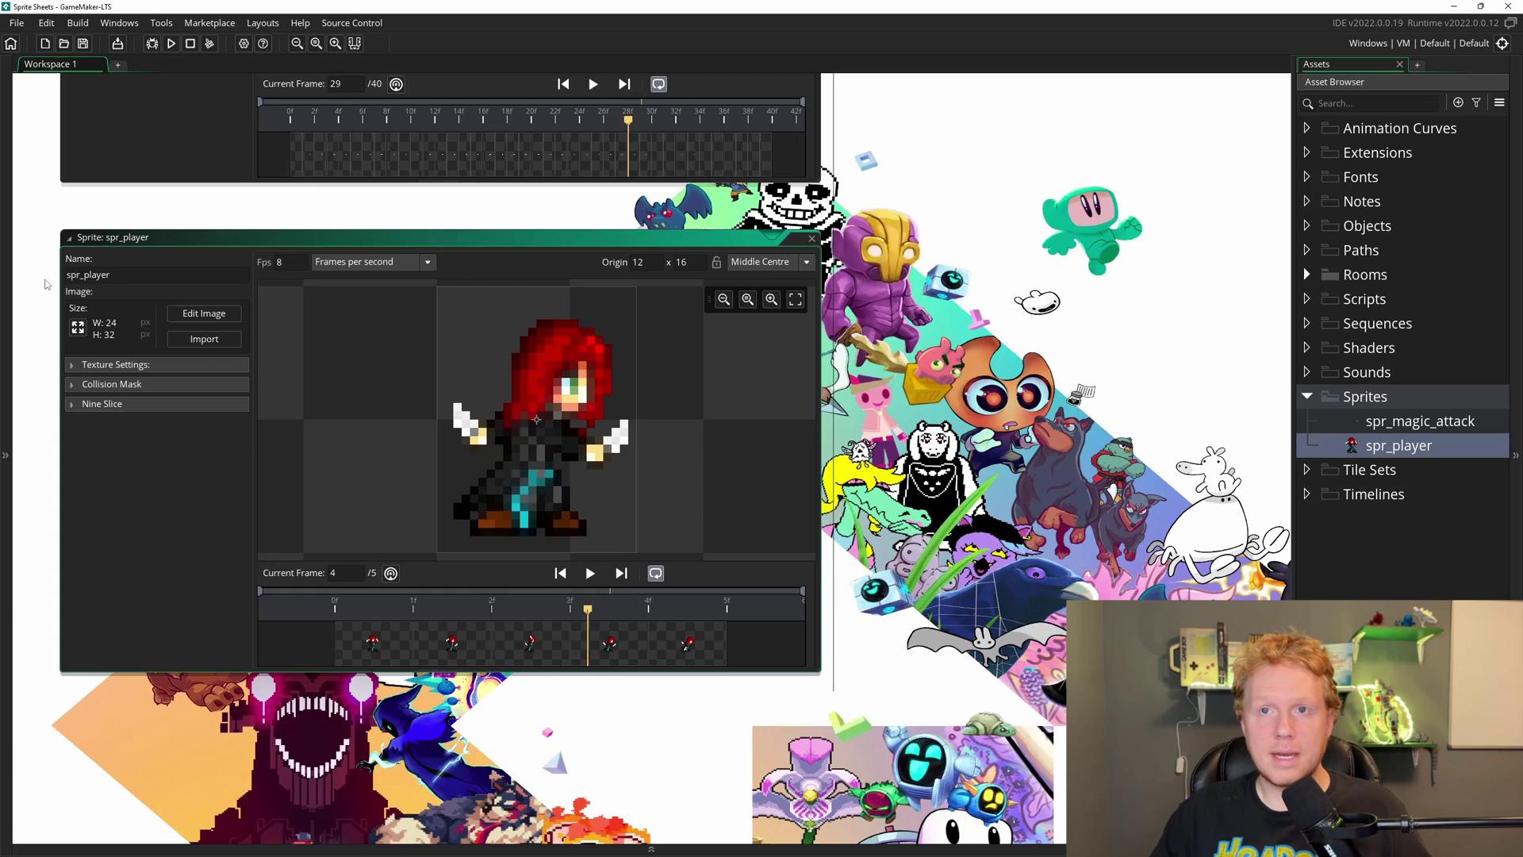
- Create two new objects at once
right_click(1366, 228)
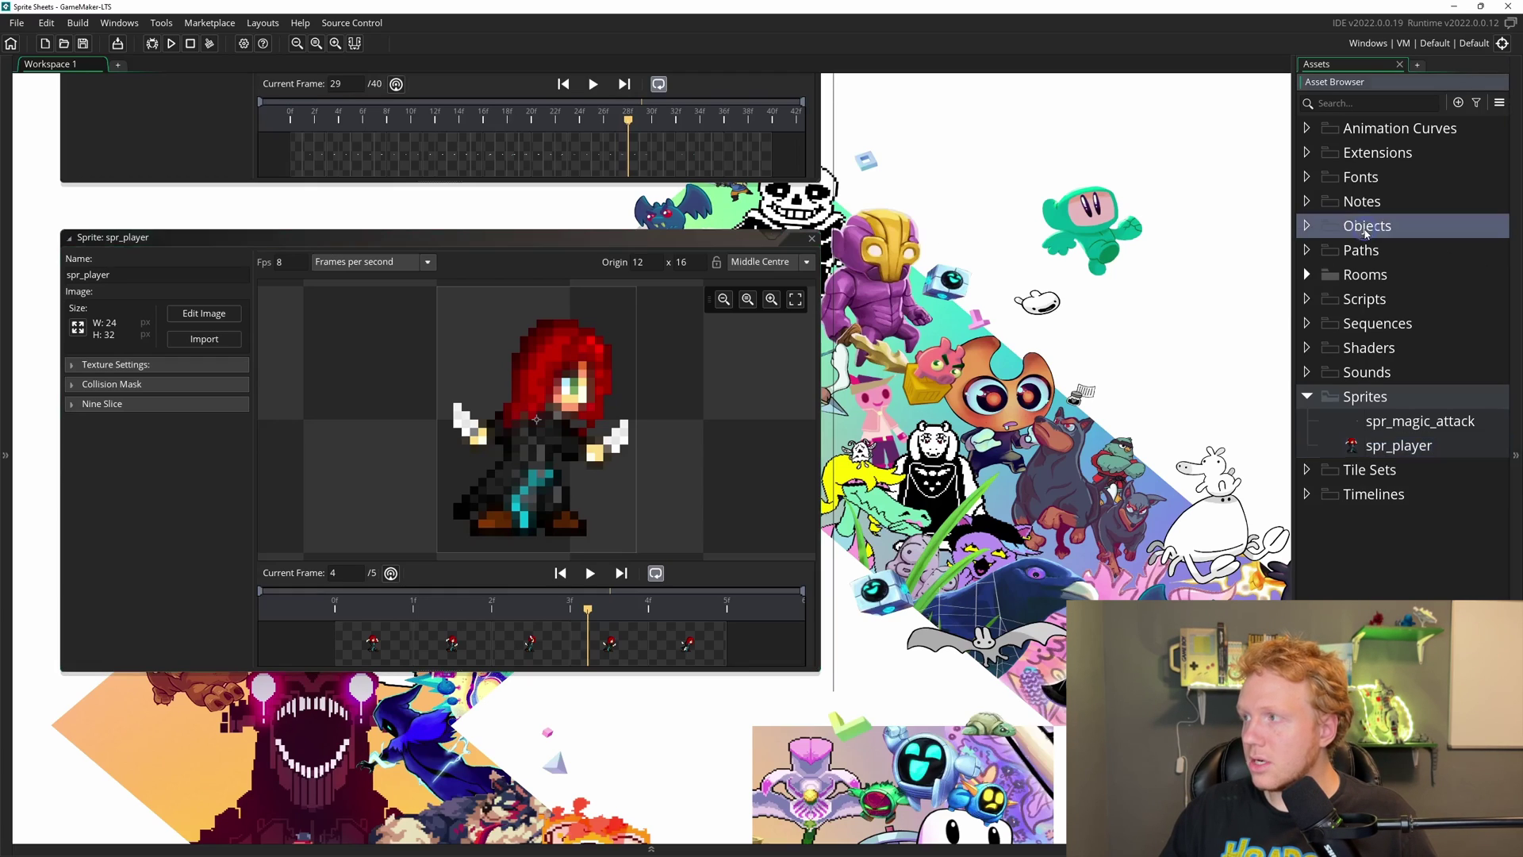
left_click(1428, 123)
left_click(1419, 65)
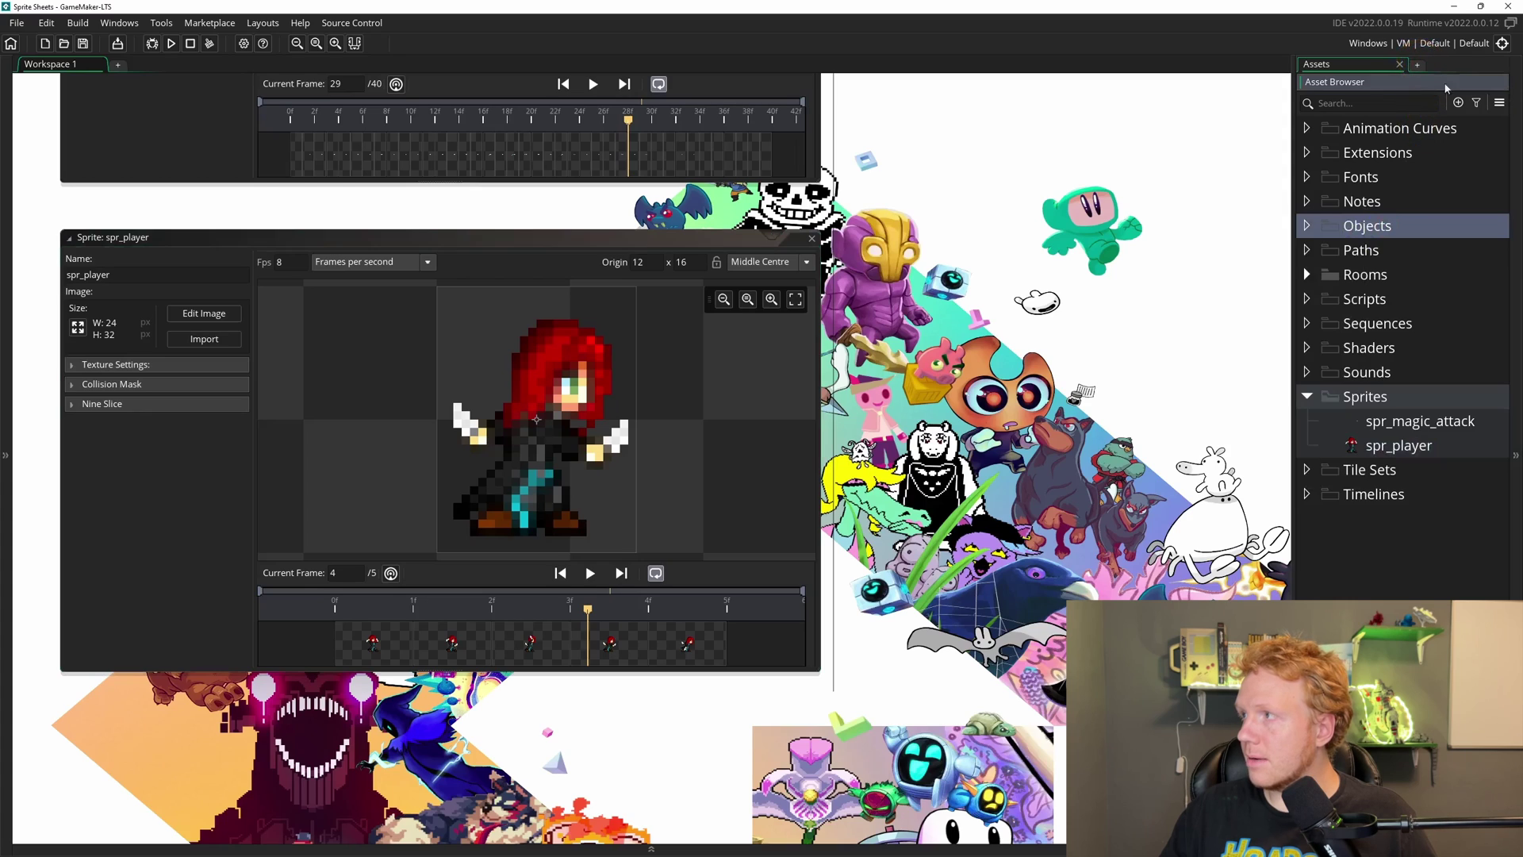
left_click(1460, 104)
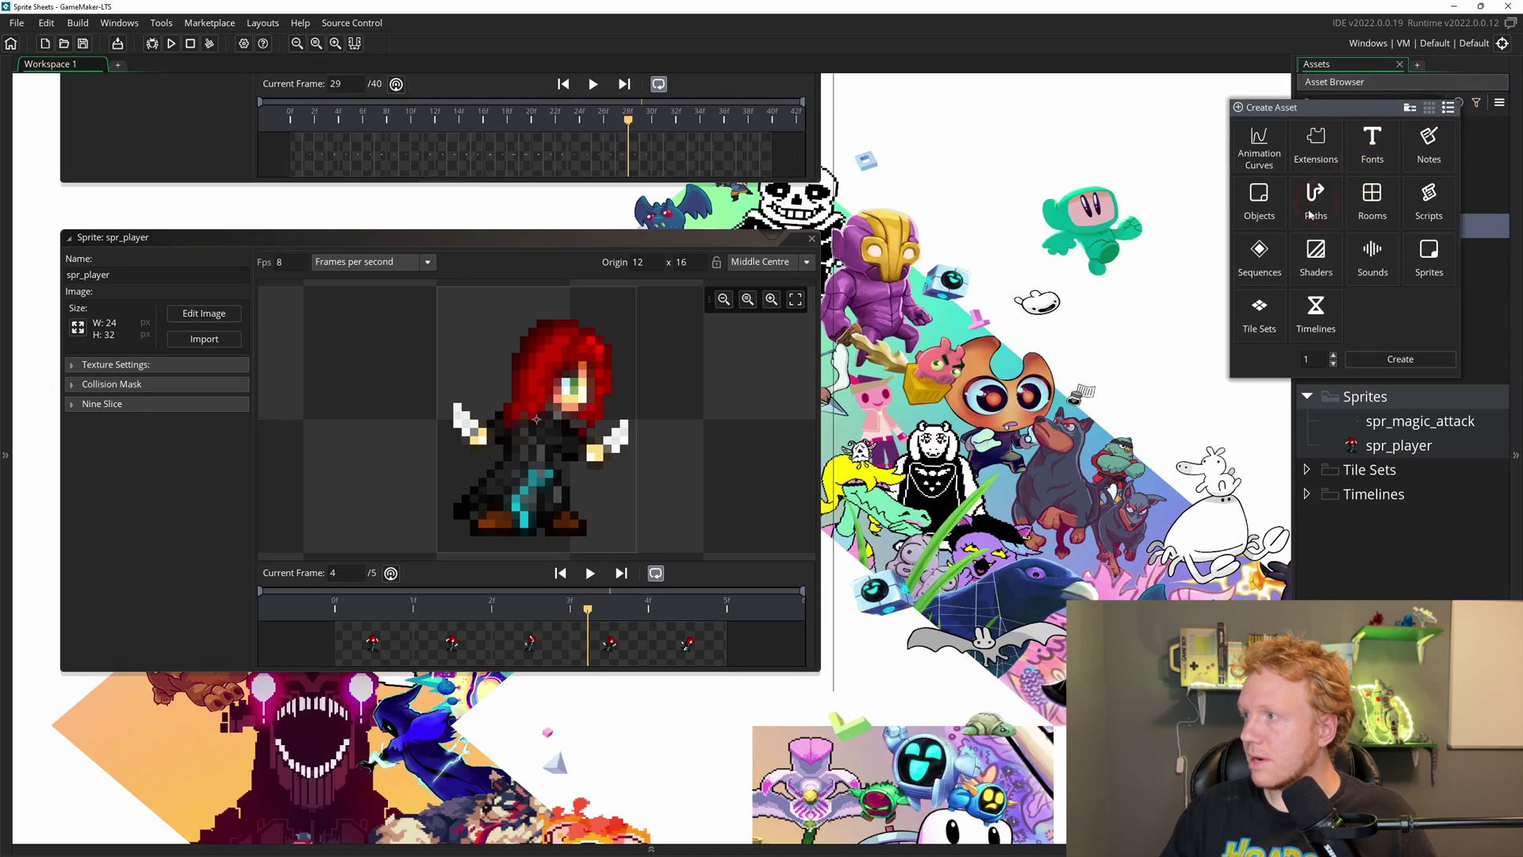
left_click(1260, 202)
left_click(1320, 362)
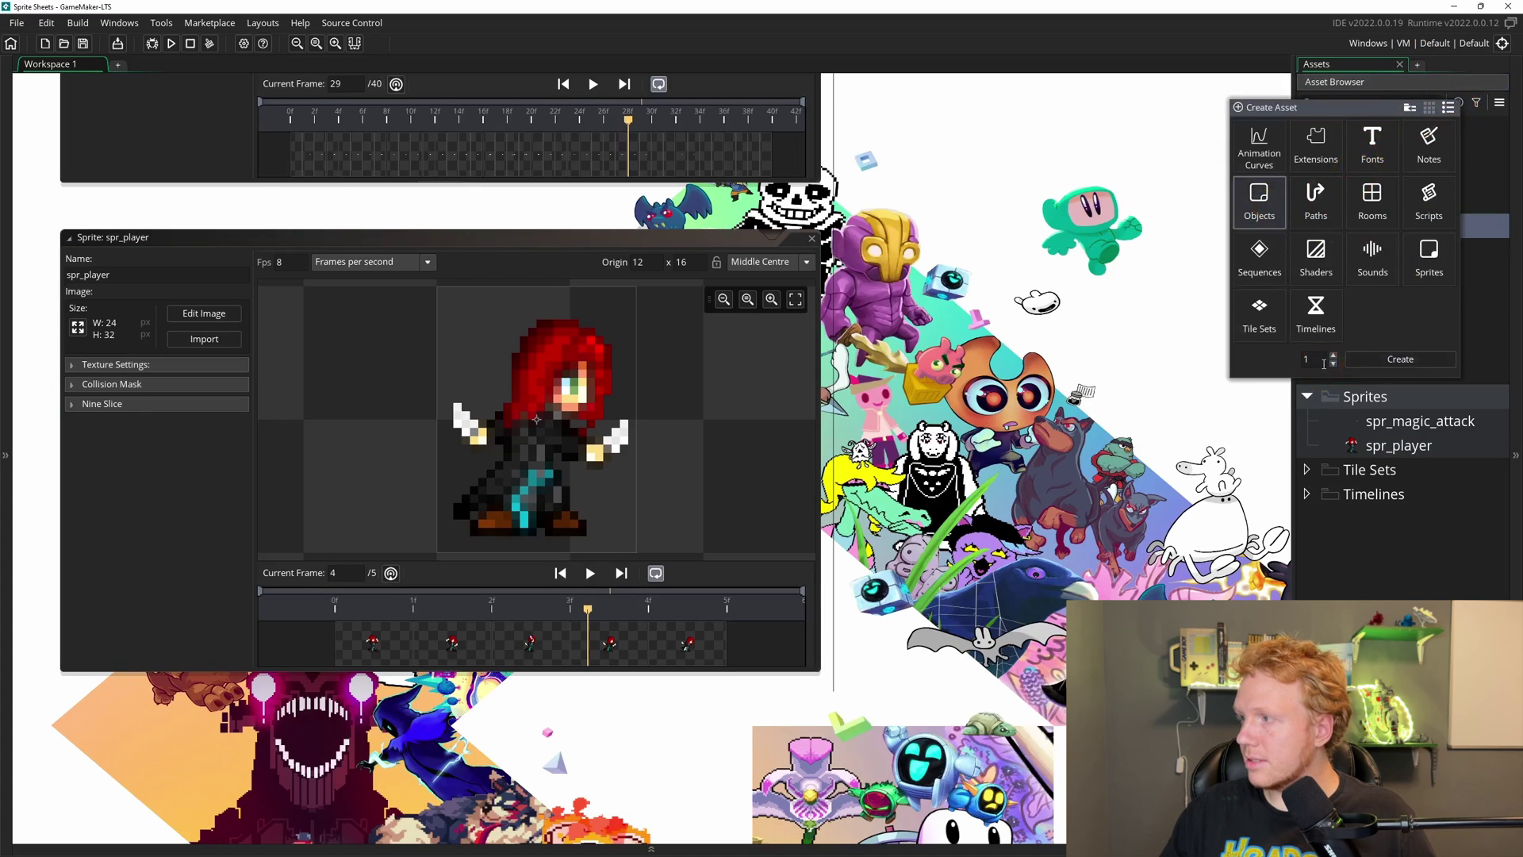
left_click(1333, 357)
left_click(1389, 361)
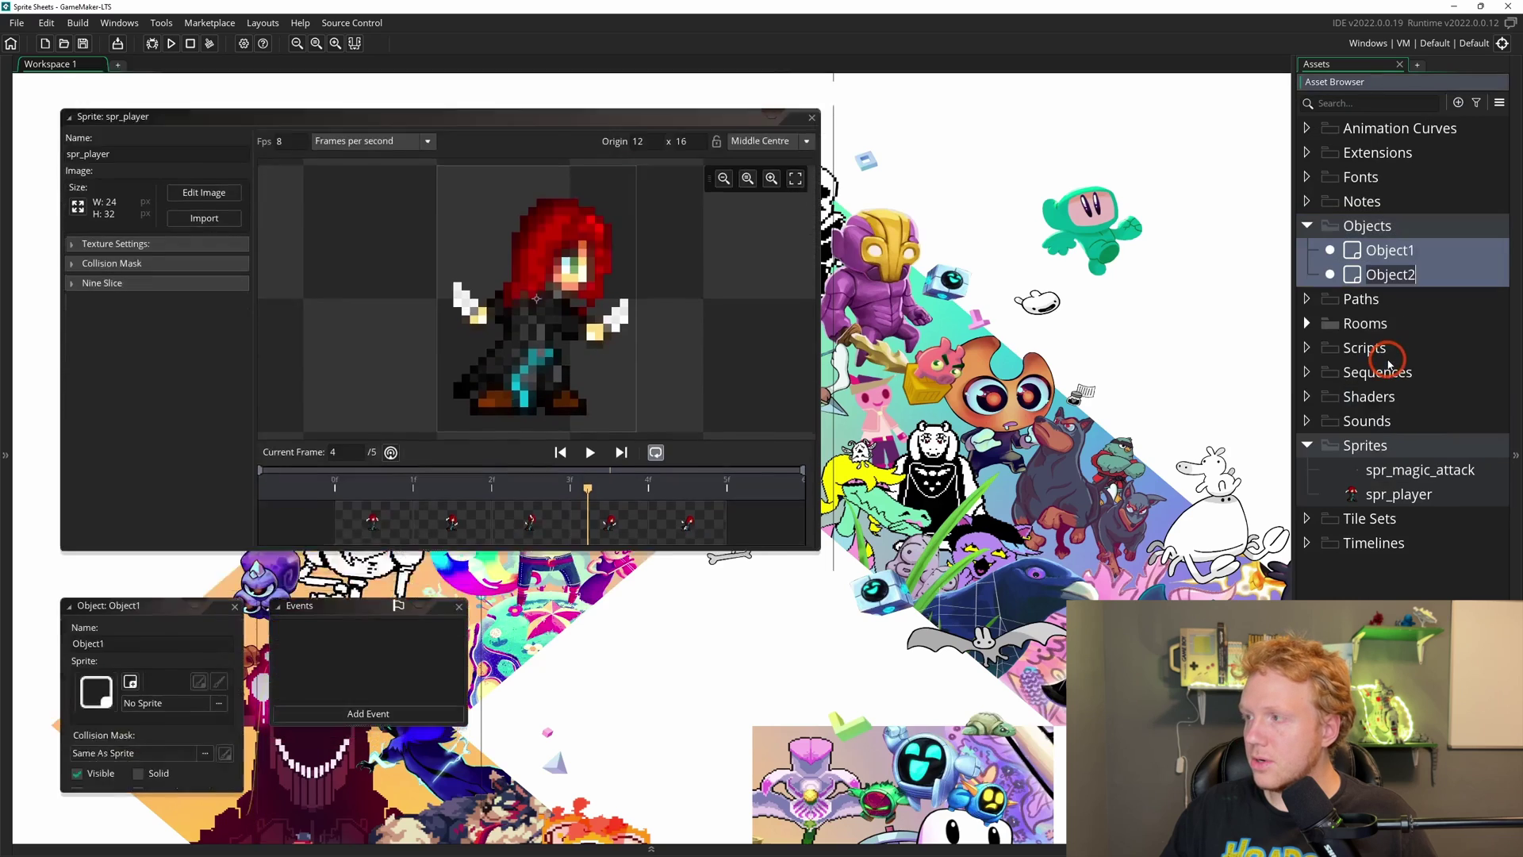
left_click(1355, 274)
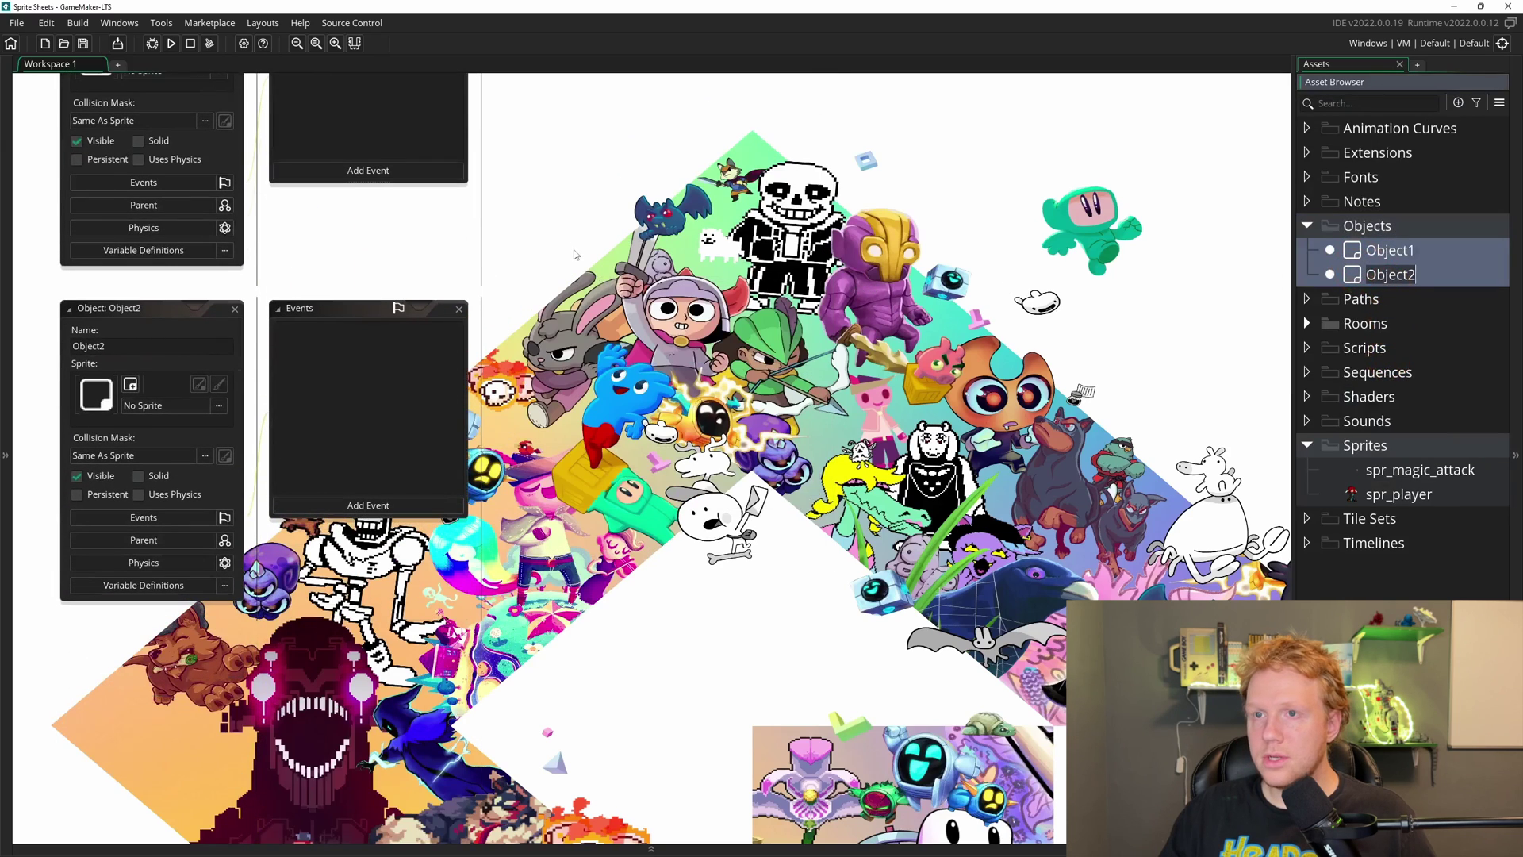
- Name the new objects obj_player and obj_spell
left_click(35, 197)
left_click(265, 248)
type("ob")
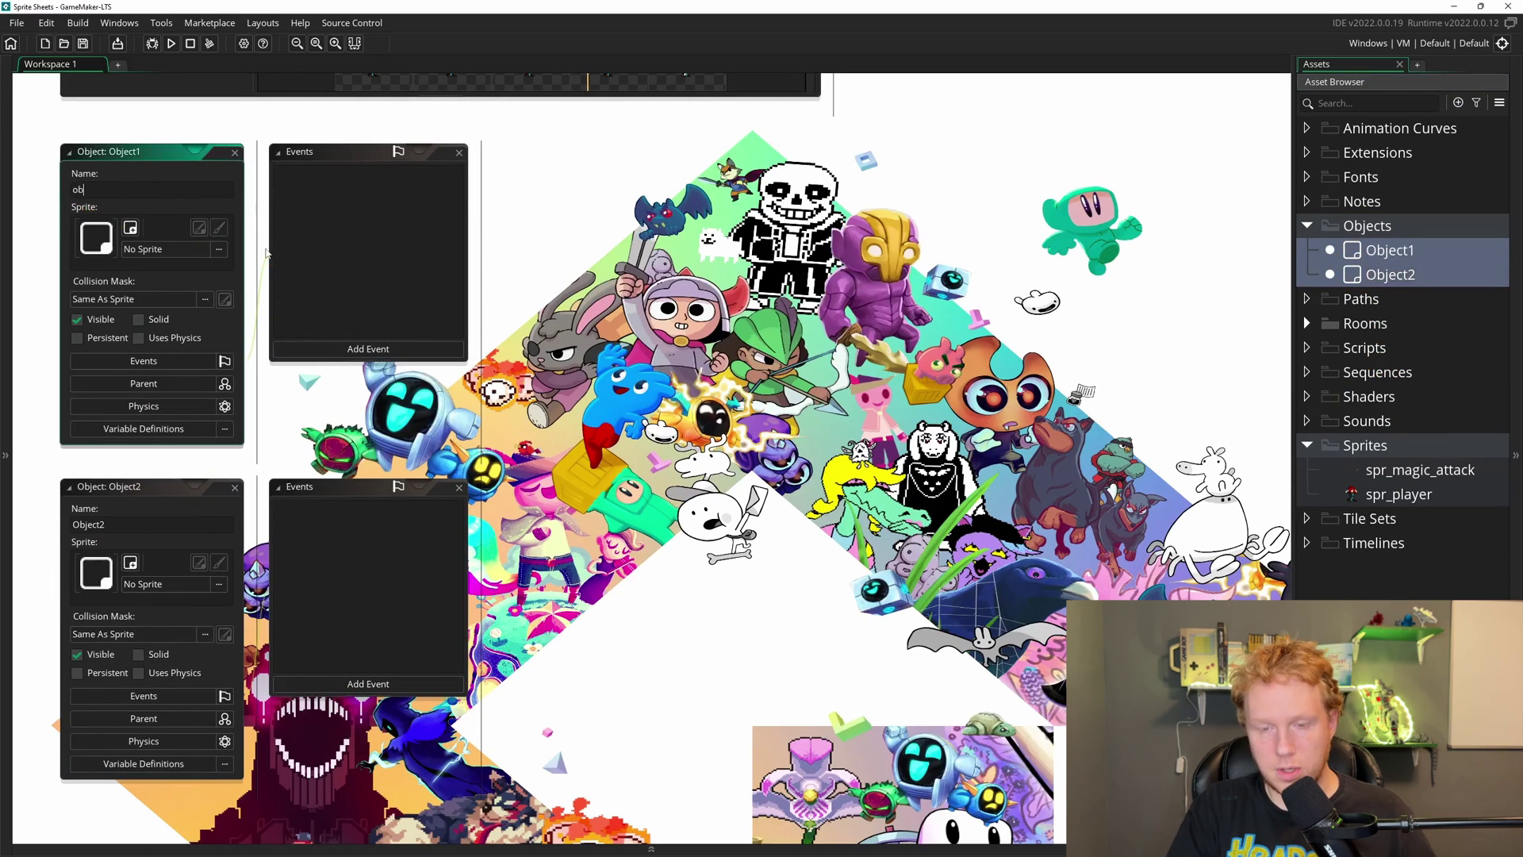
type("j_player")
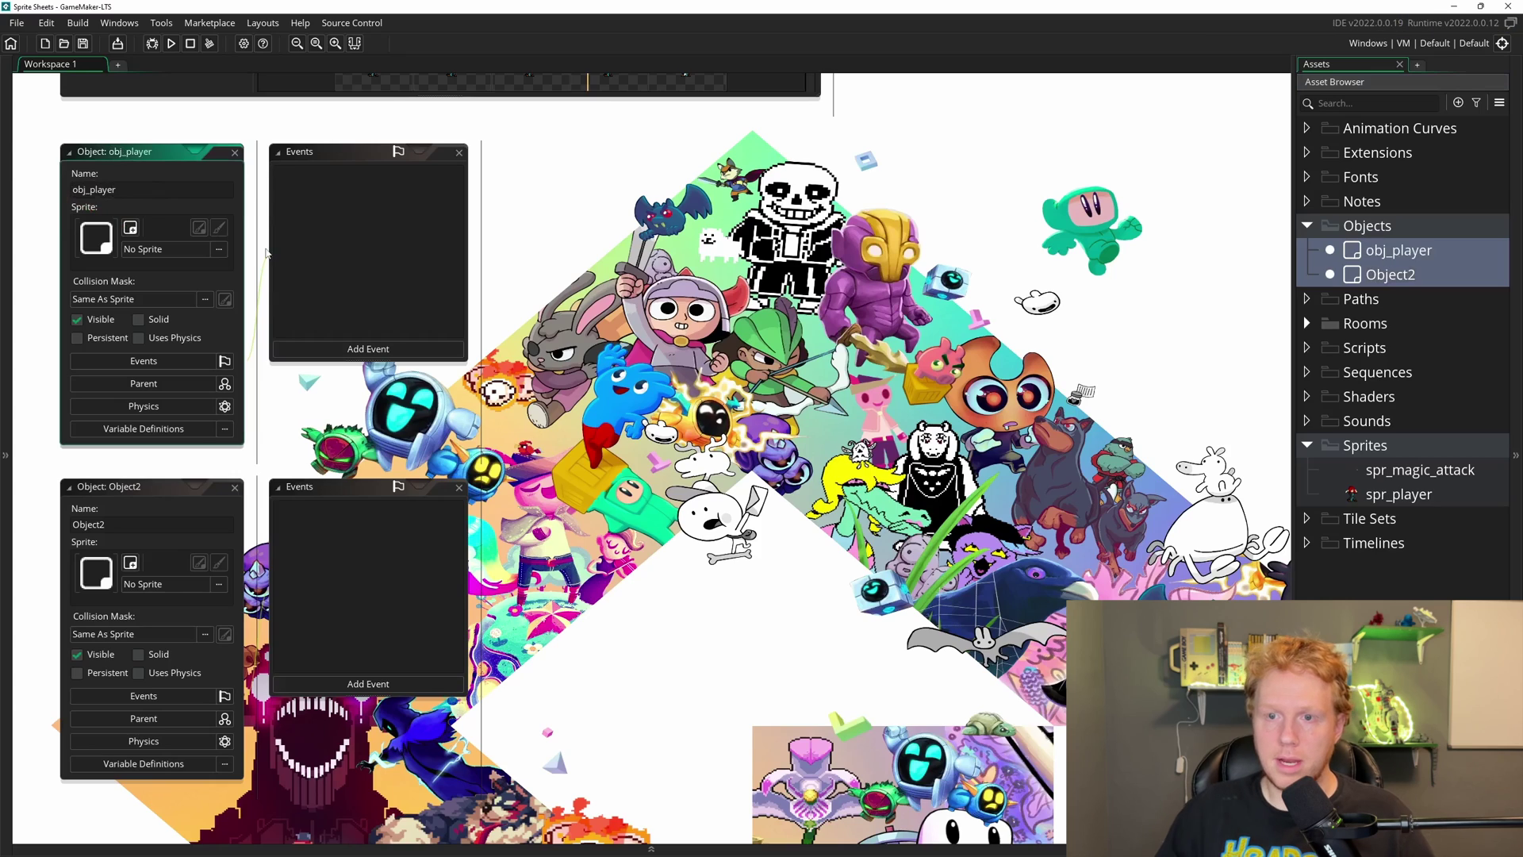
left_click(172, 527)
type("obj_")
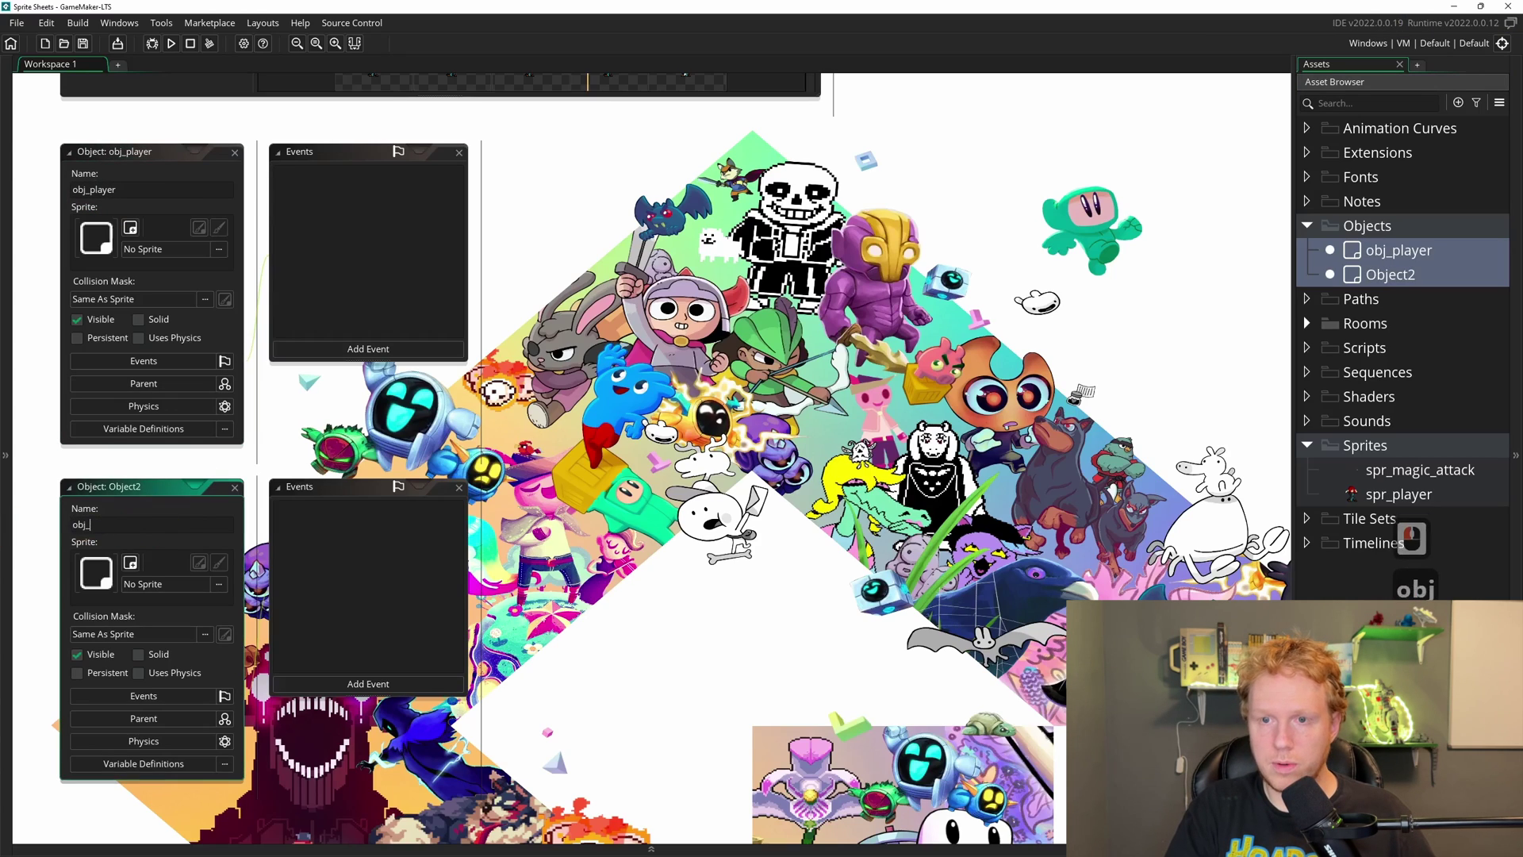
type("spell")
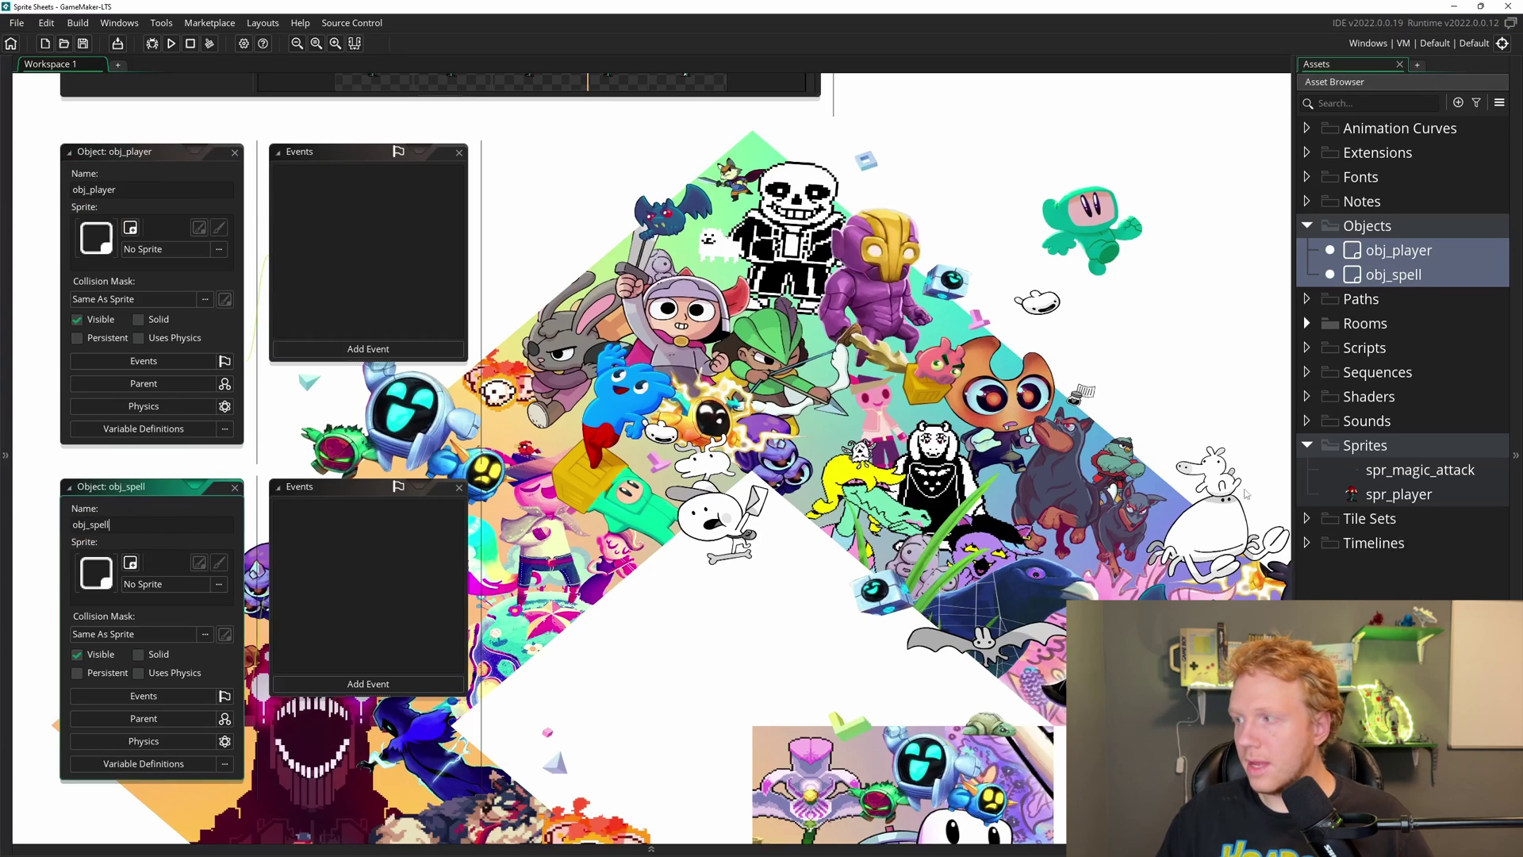
- Assign spr_player to obj_player and spr_magic_attack to obj_spell
left_click(1382, 499)
left_click_drag(1381, 502, 698, 360)
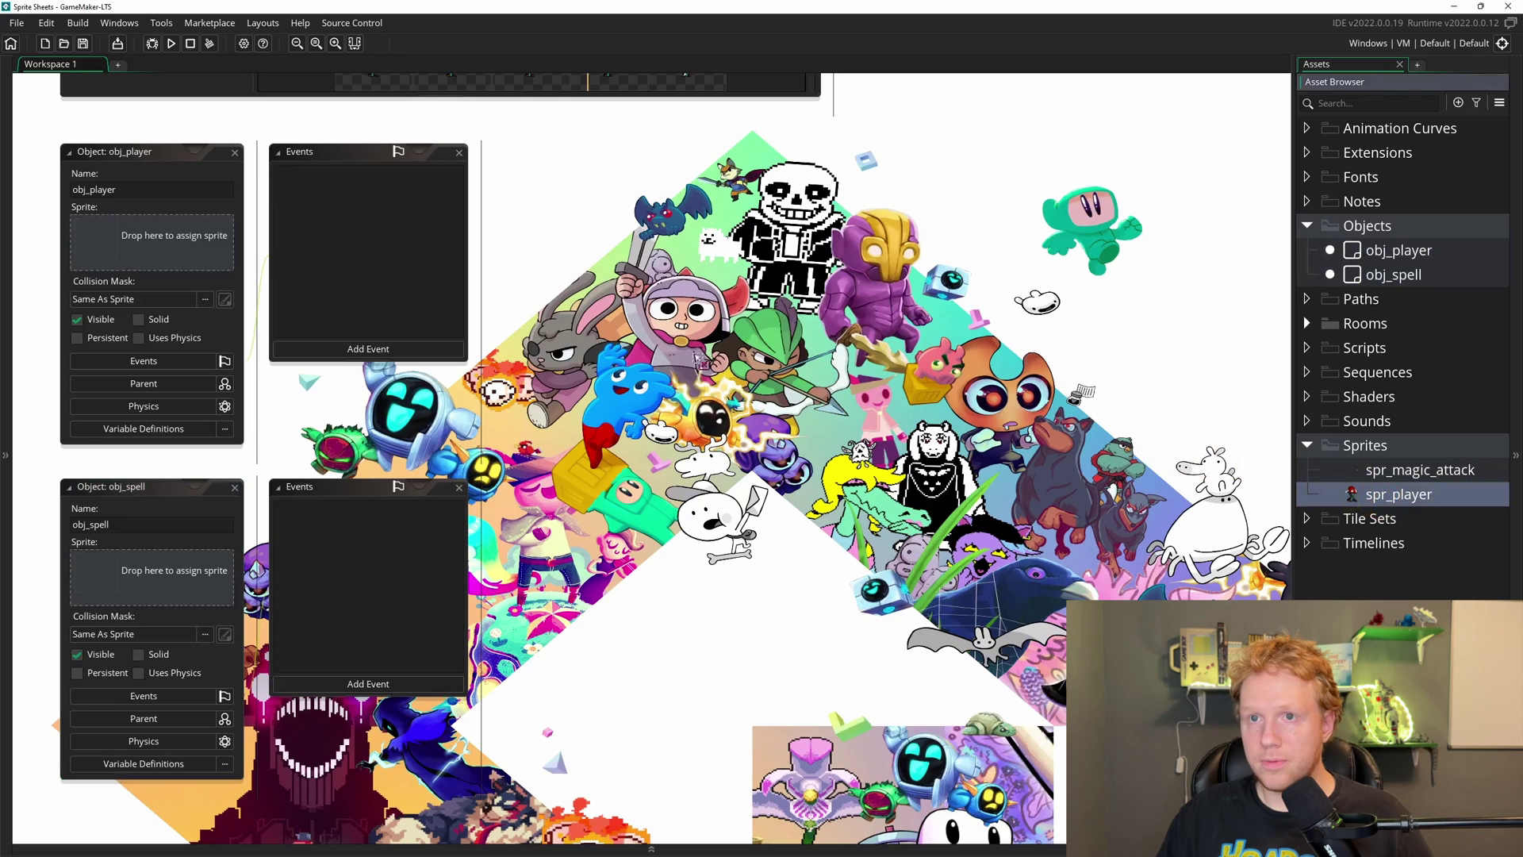
left_click_drag(193, 255, 193, 254)
left_click_drag(1393, 475, 159, 571)
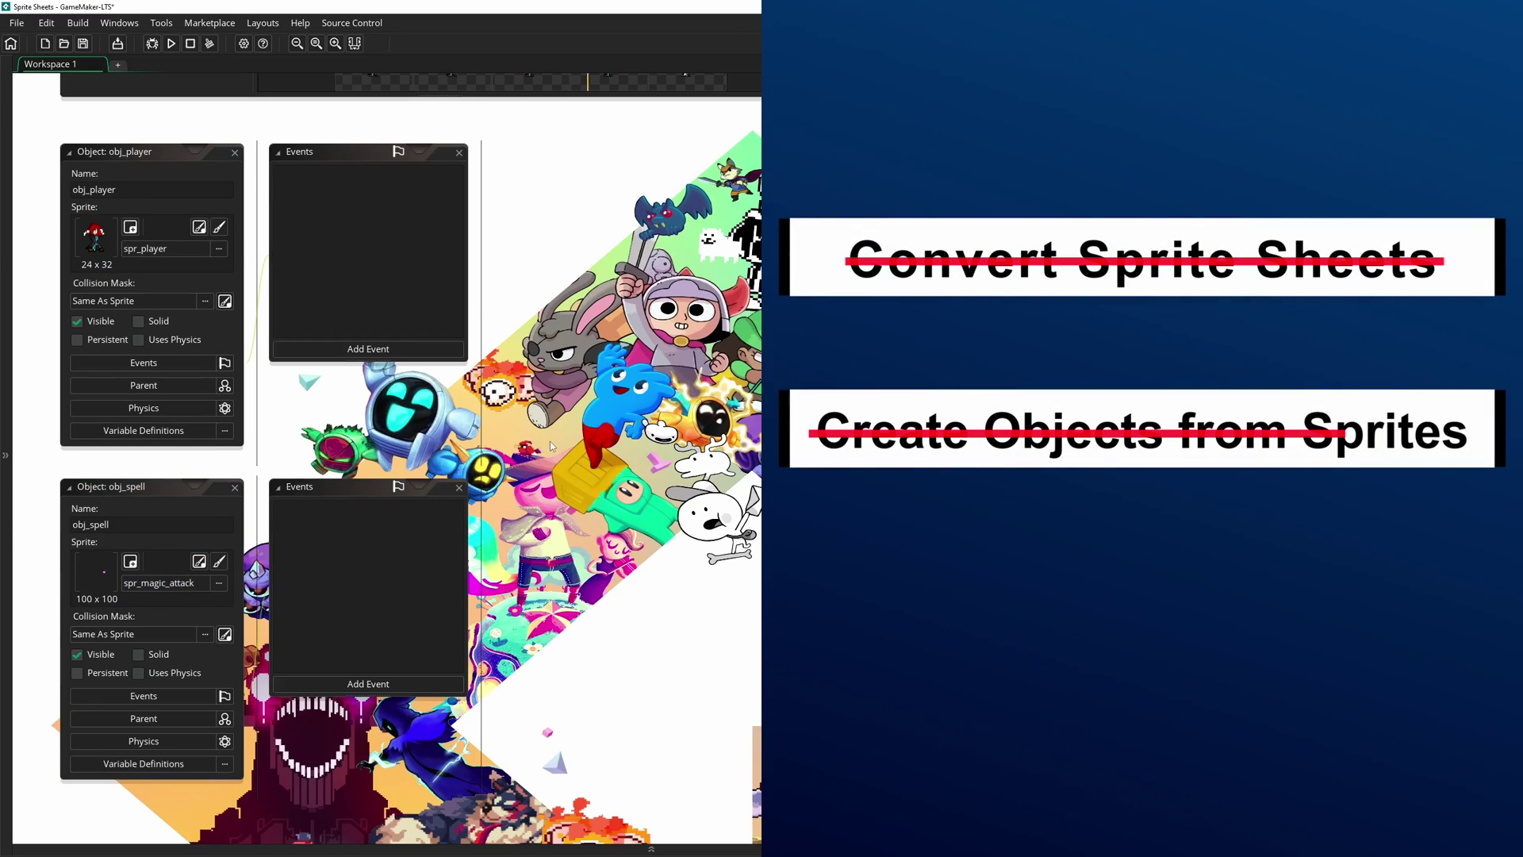
- Add a GML Create event to obj_player containing image_speed = 0;
left_click(398, 310)
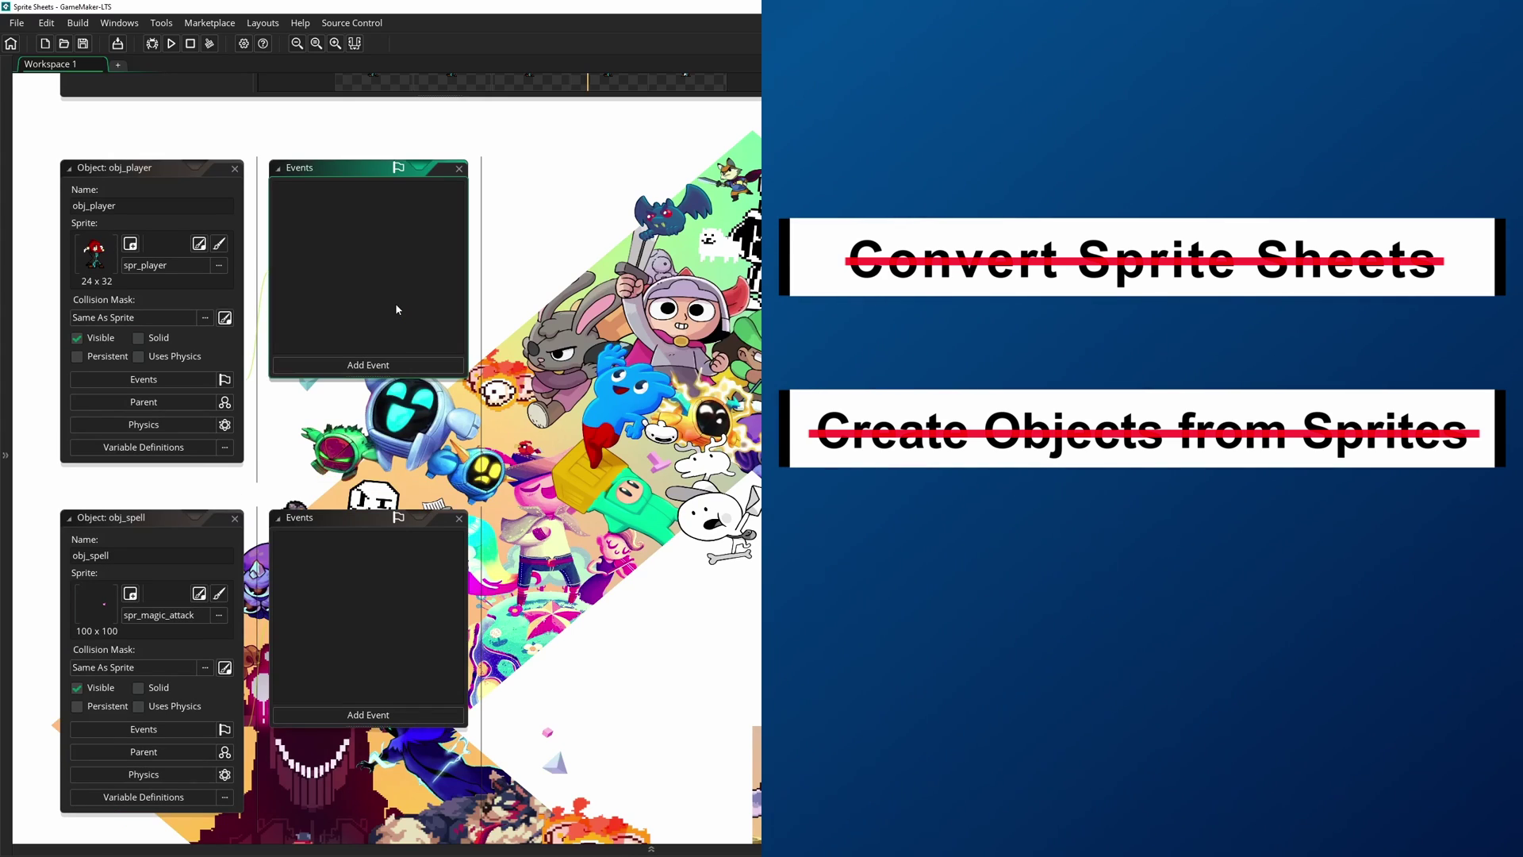
left_click(349, 361)
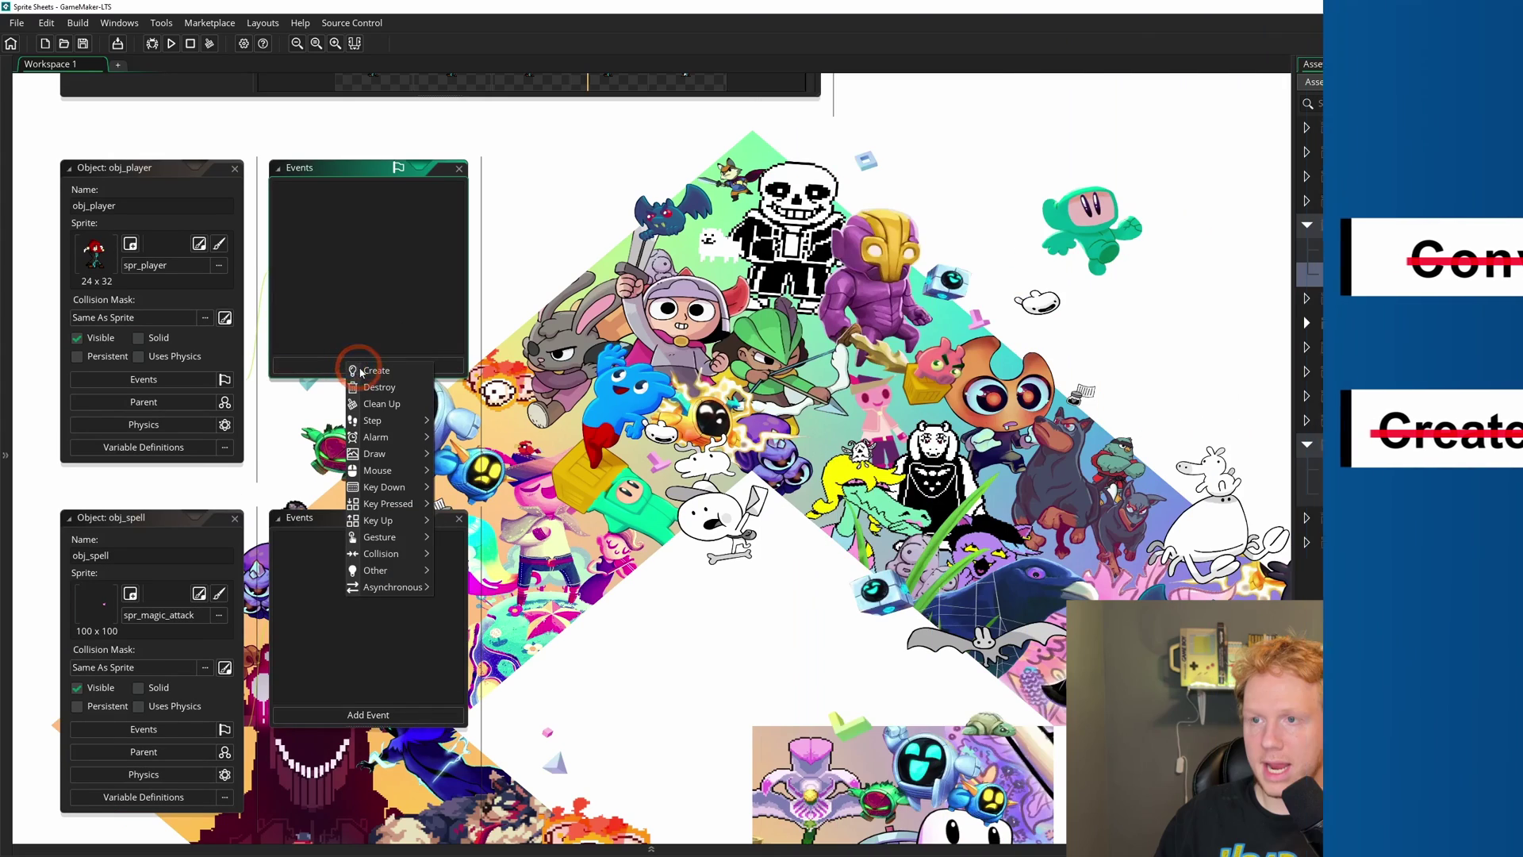
left_click(367, 373)
left_click(854, 579)
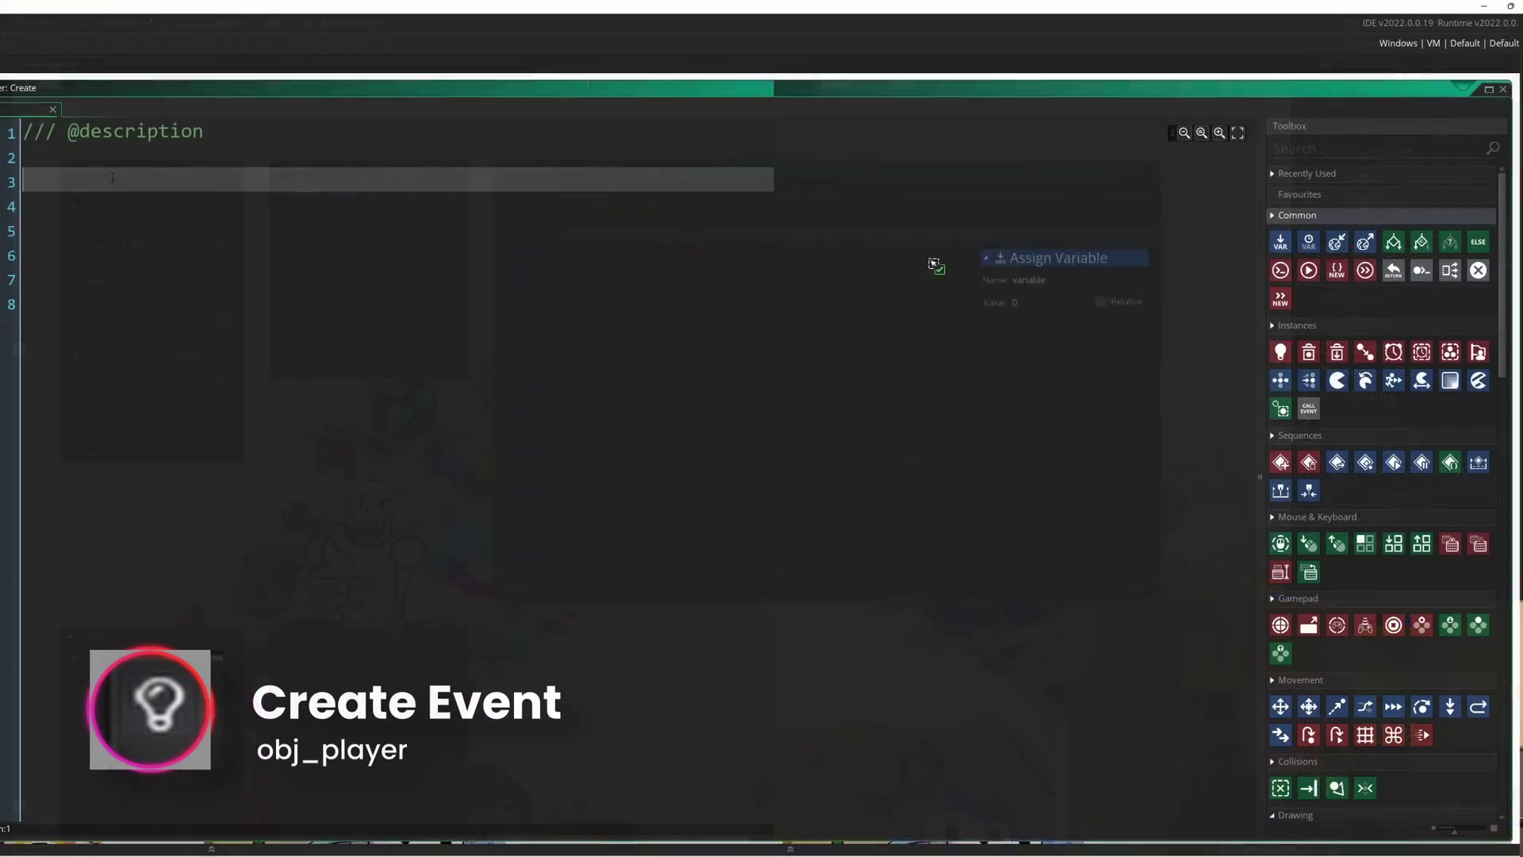
type("image_")
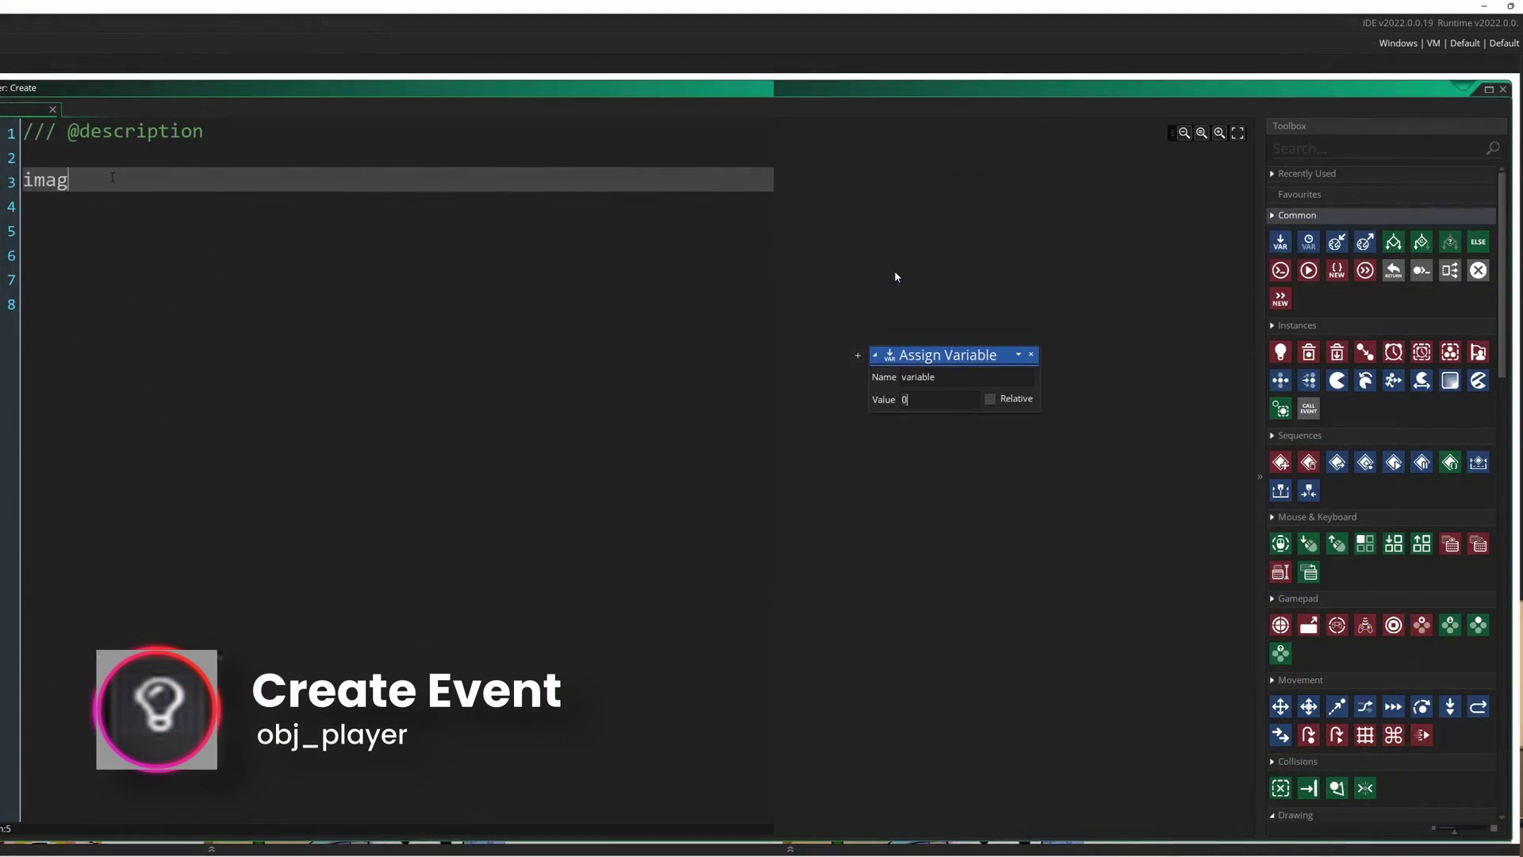
type("speed = 0;")
type("imag")
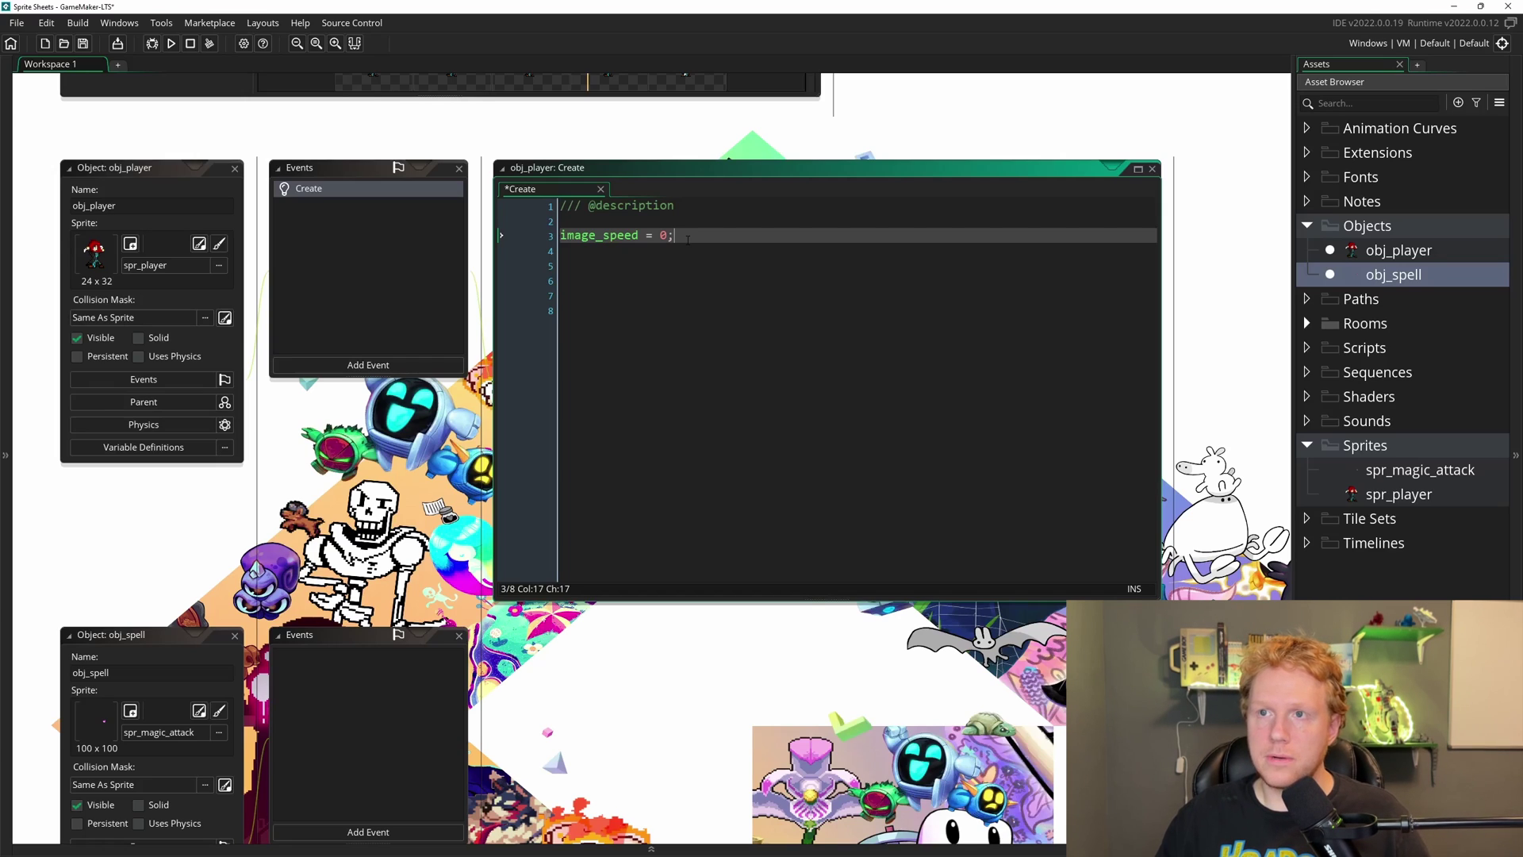
- Add a Key Pressed Space event to obj_player with the code image_speed = 1;
left_click(353, 367)
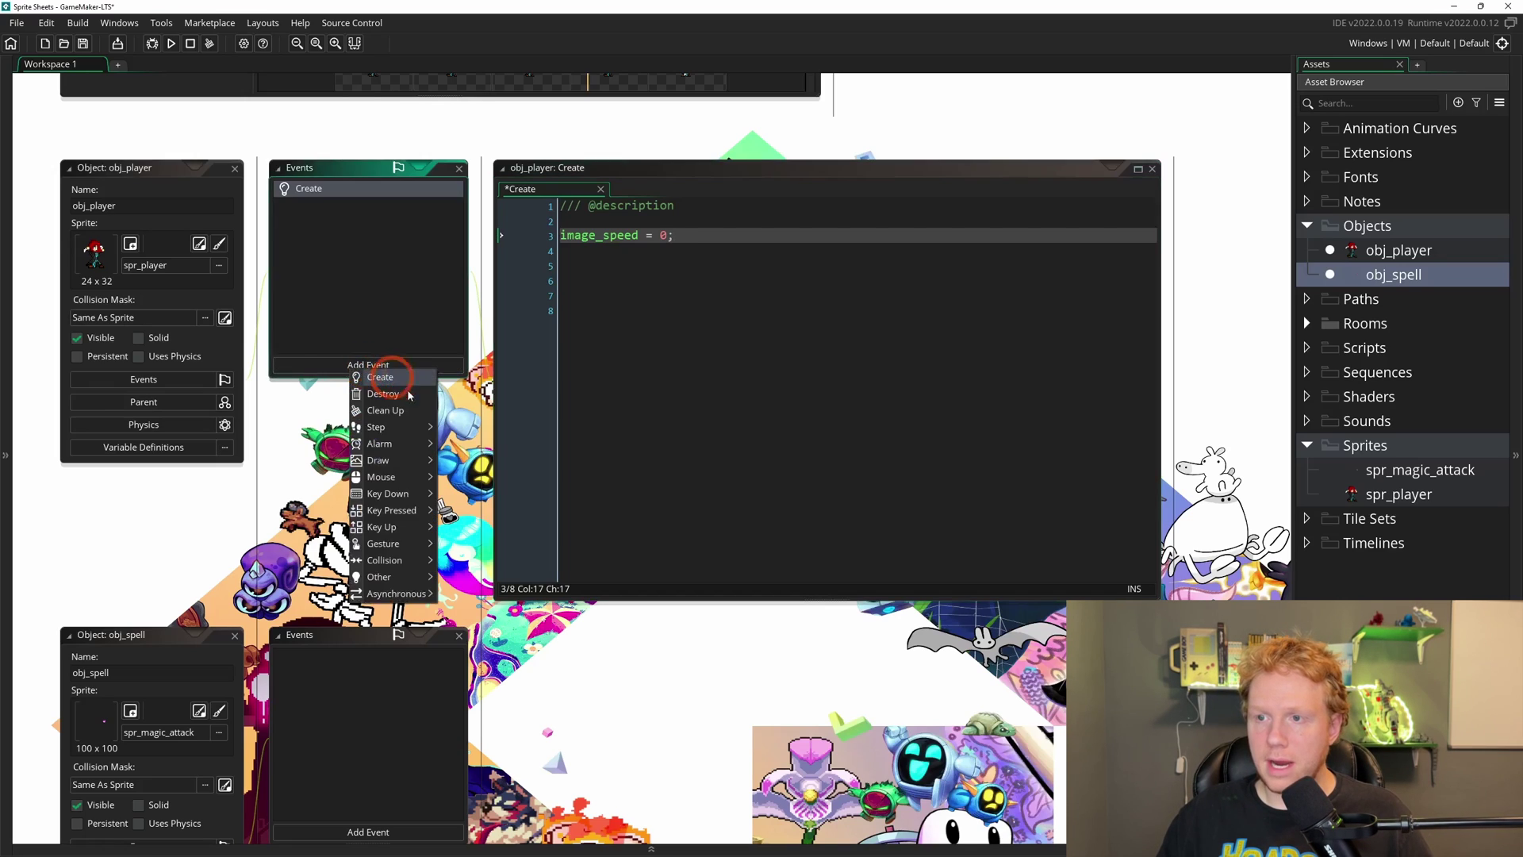
mouse_move(411, 516)
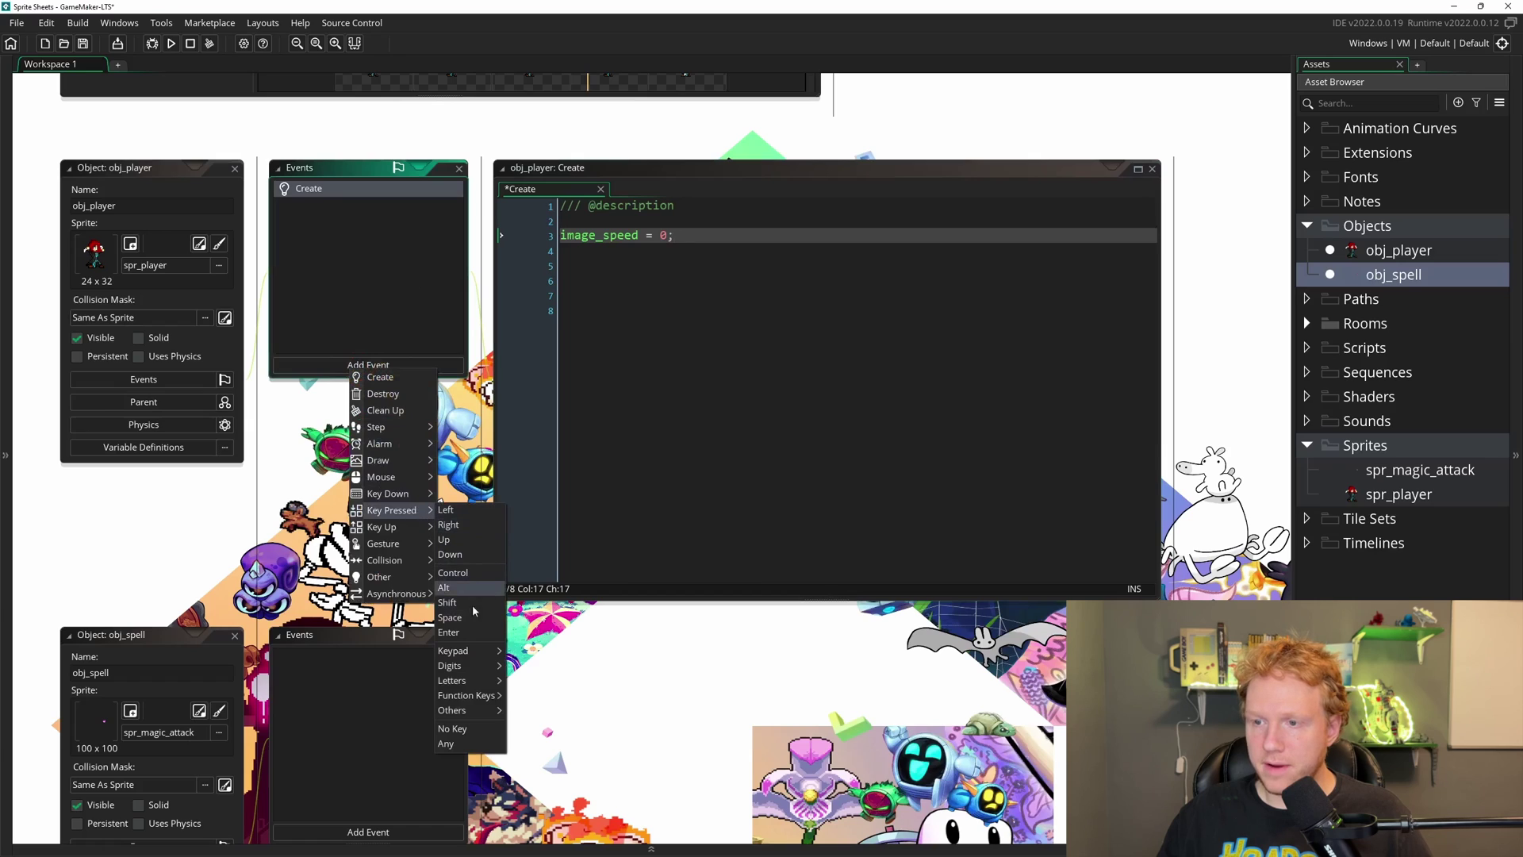
left_click(450, 617)
left_click(855, 579)
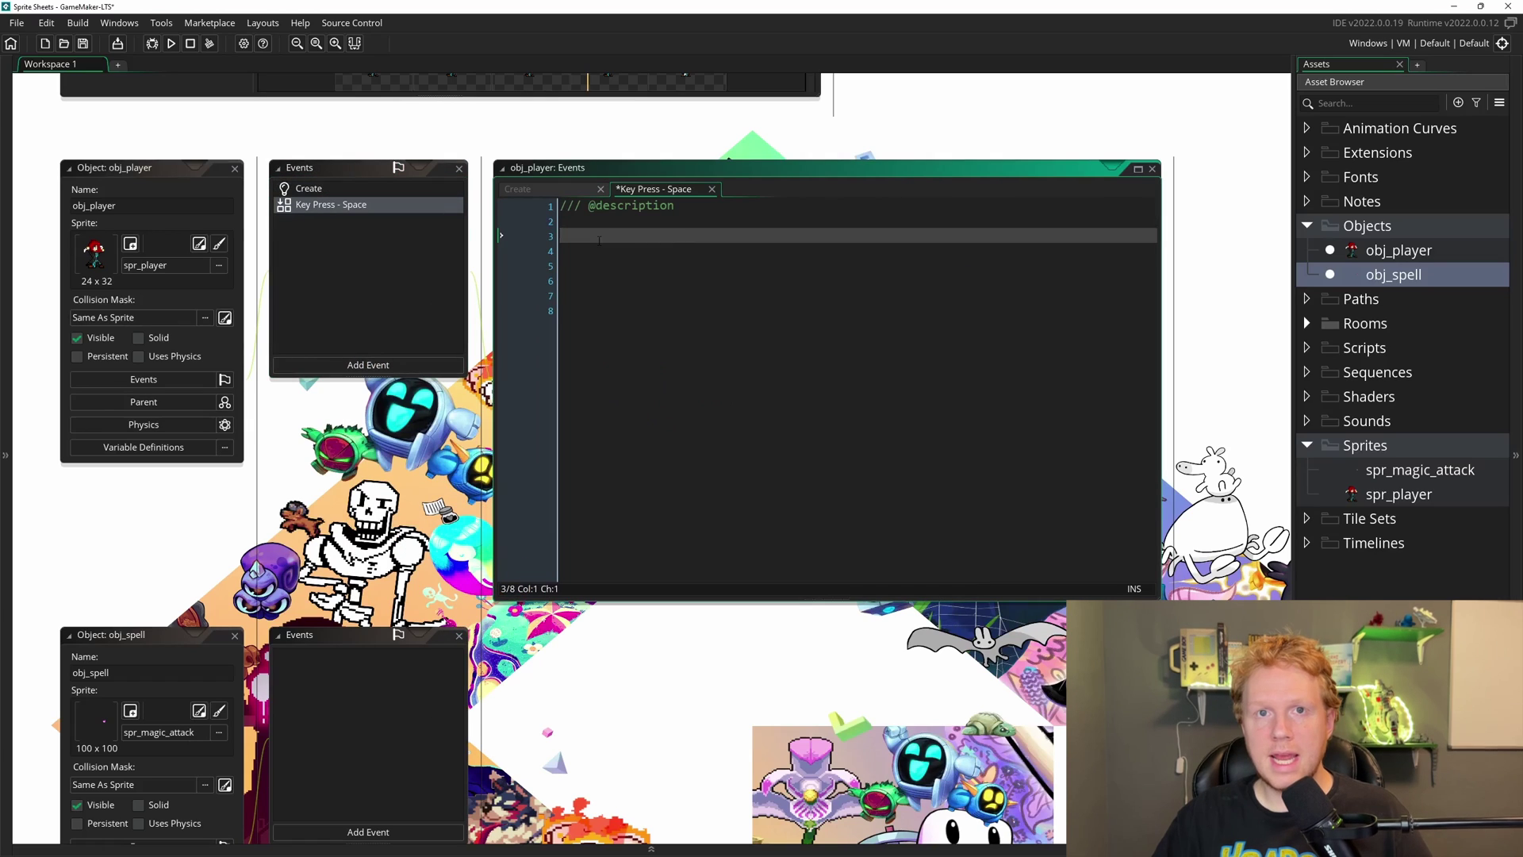
type("i")
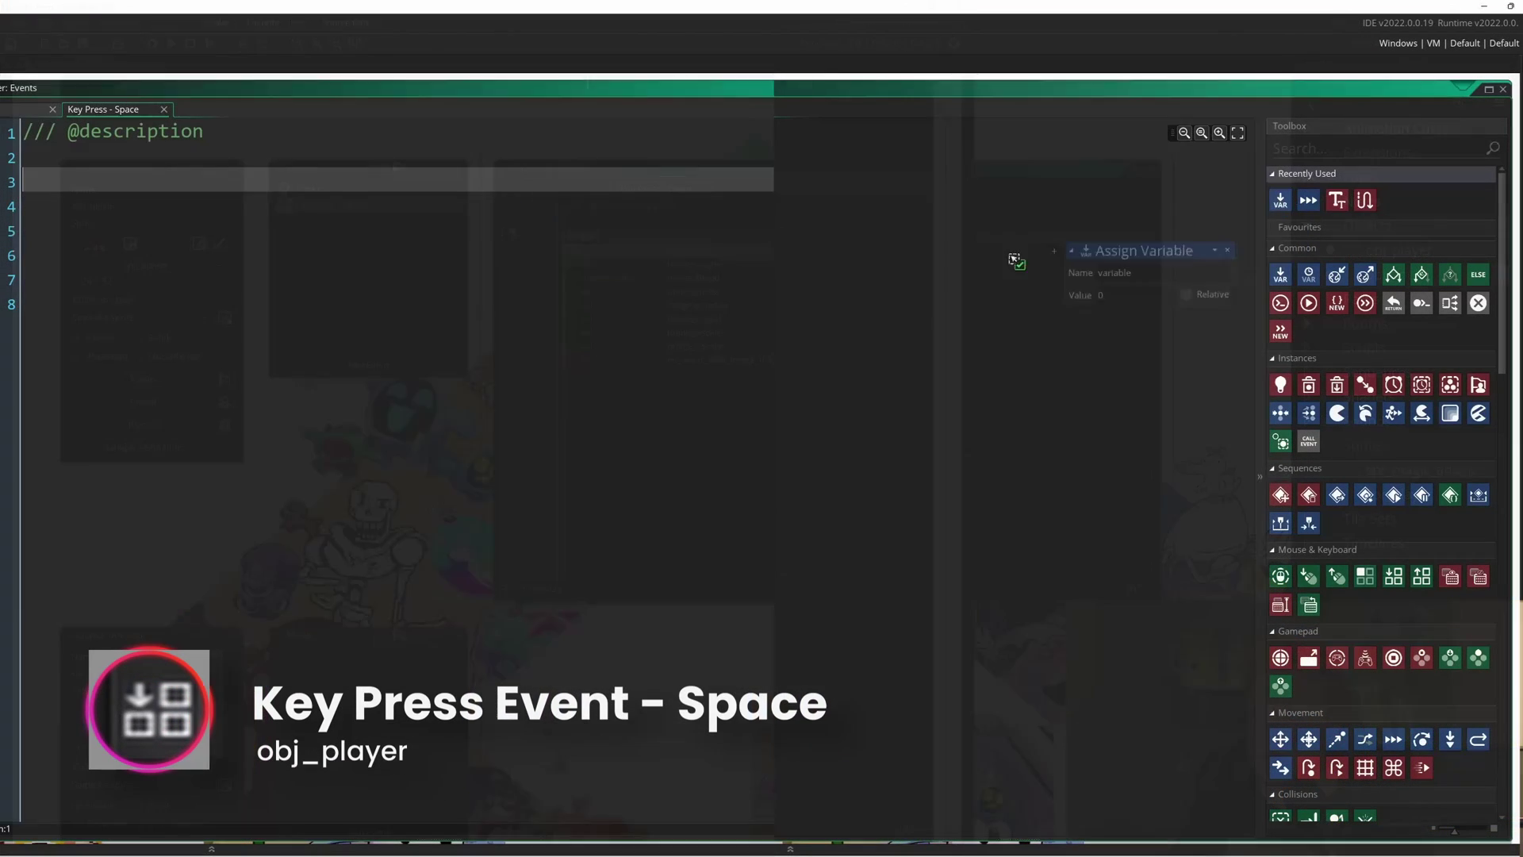
type("mage_speed = 1;")
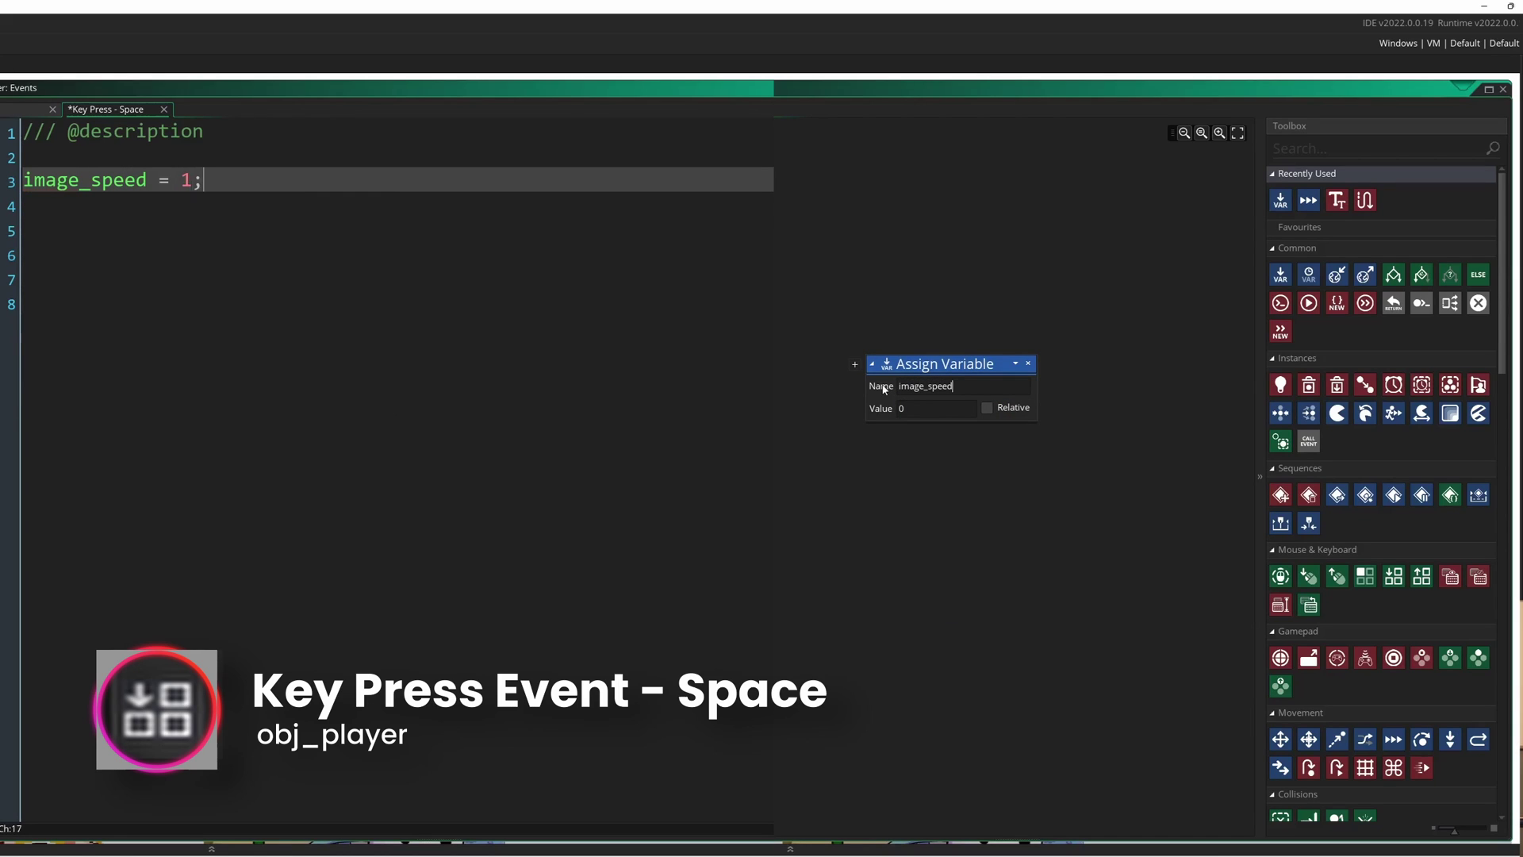
- Add the line instance_create_layer(x, y, "Instances", obj_spell); to the Space event
key("Return")
type("instance")
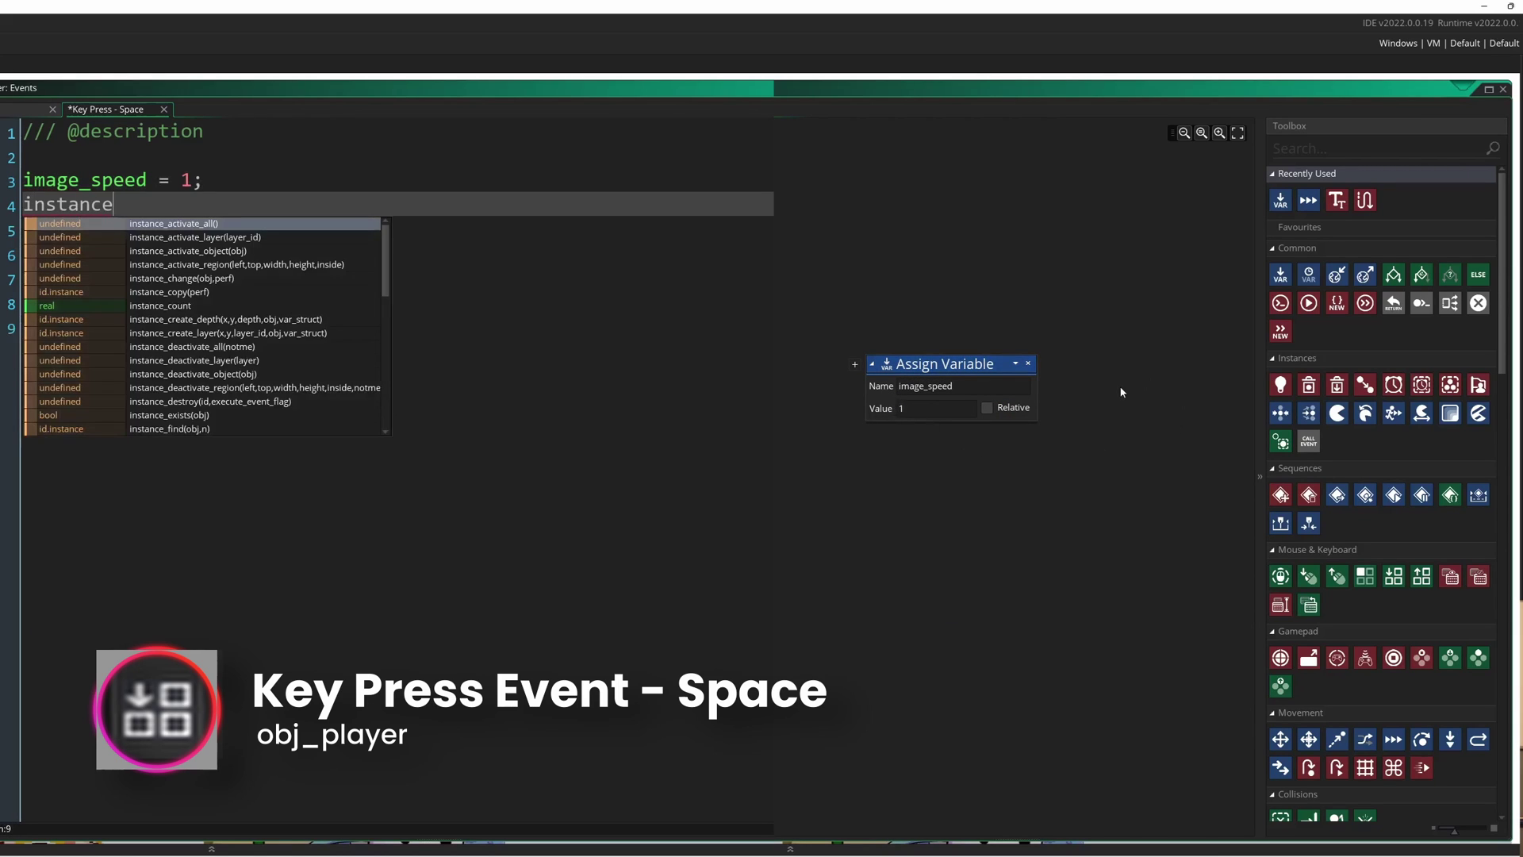
type("_createcreate_layer(")
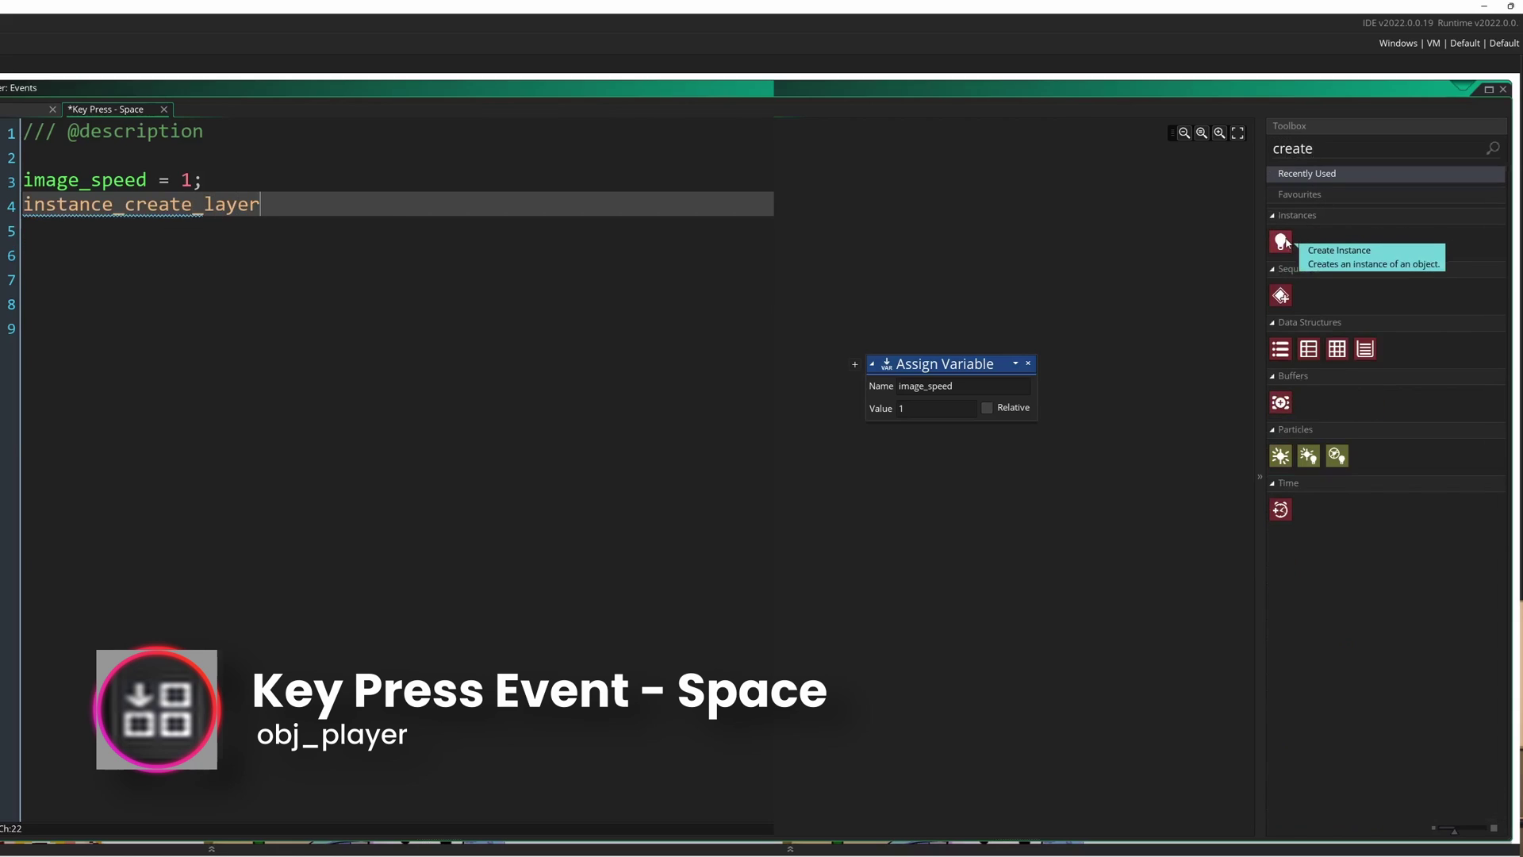
left_click_drag(1280, 241, 878, 449)
type("x,")
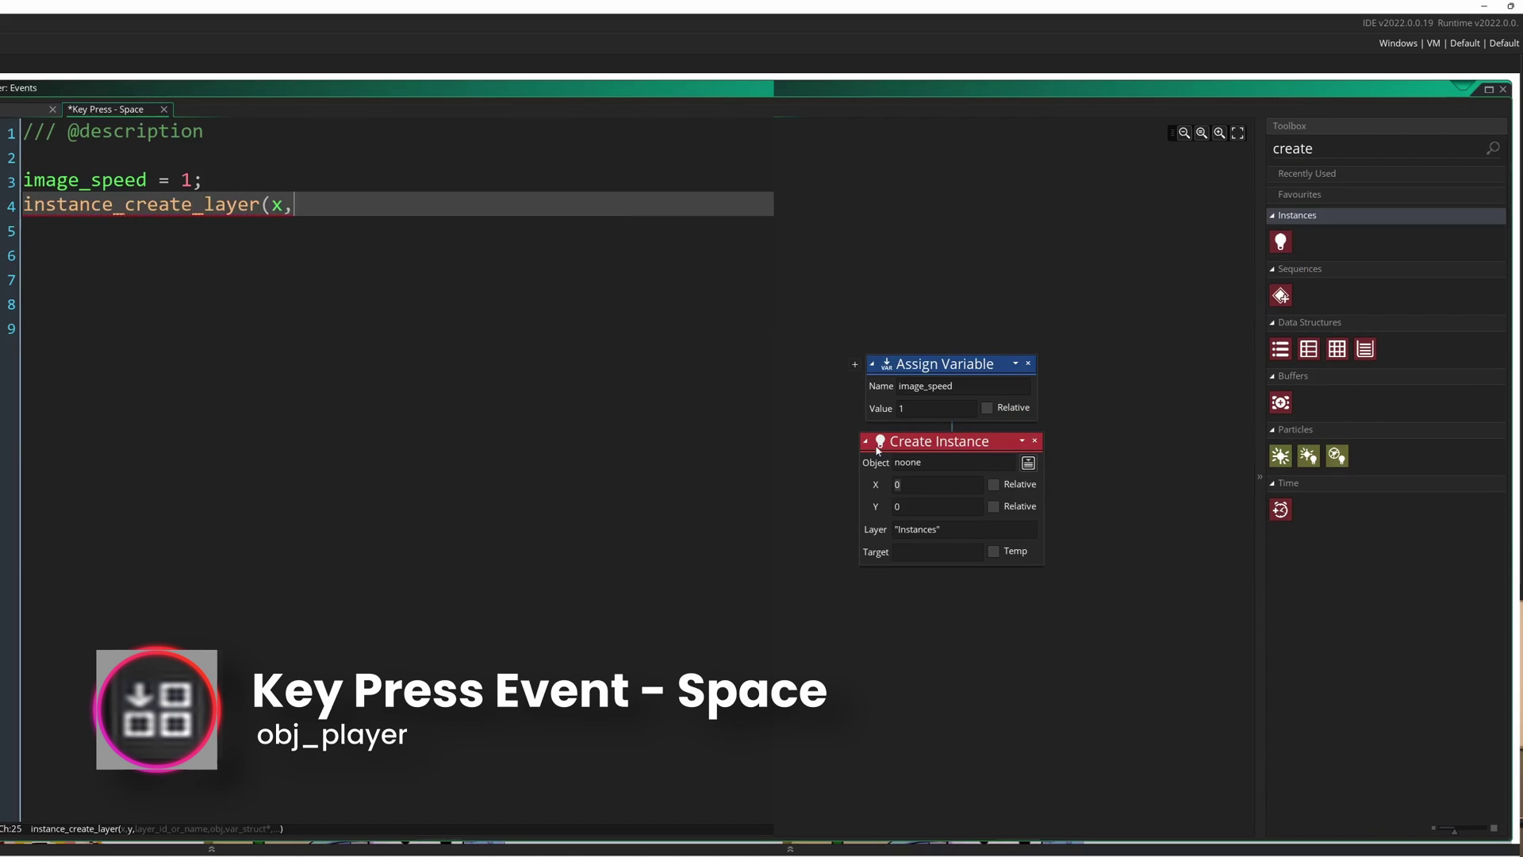
left_click(1029, 462)
type("y, \"Ins")
double_click(1188, 496)
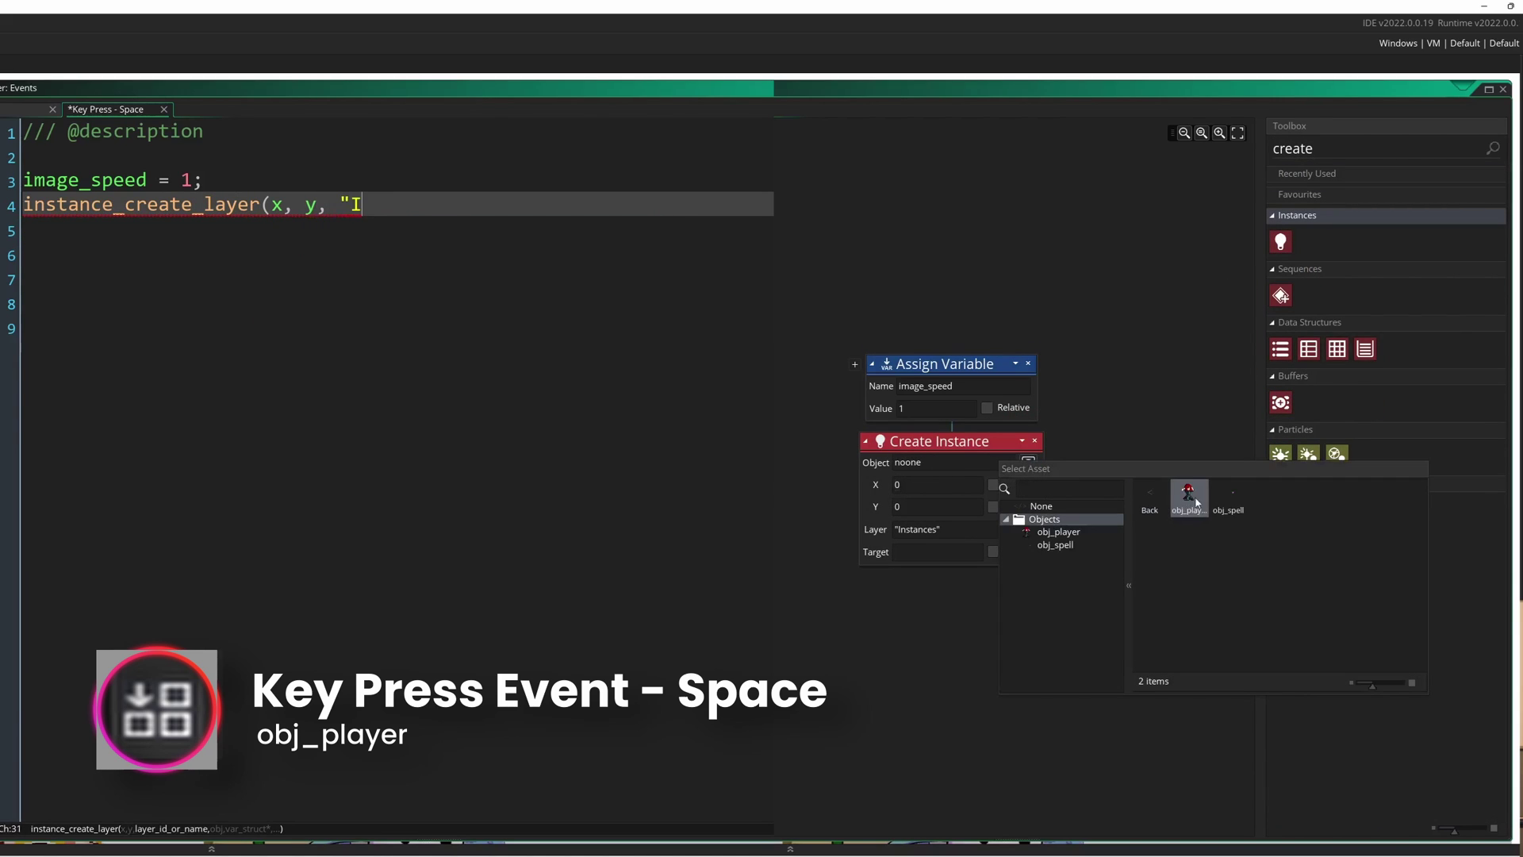
double_click(1229, 500)
type("tances")
left_click(1010, 486)
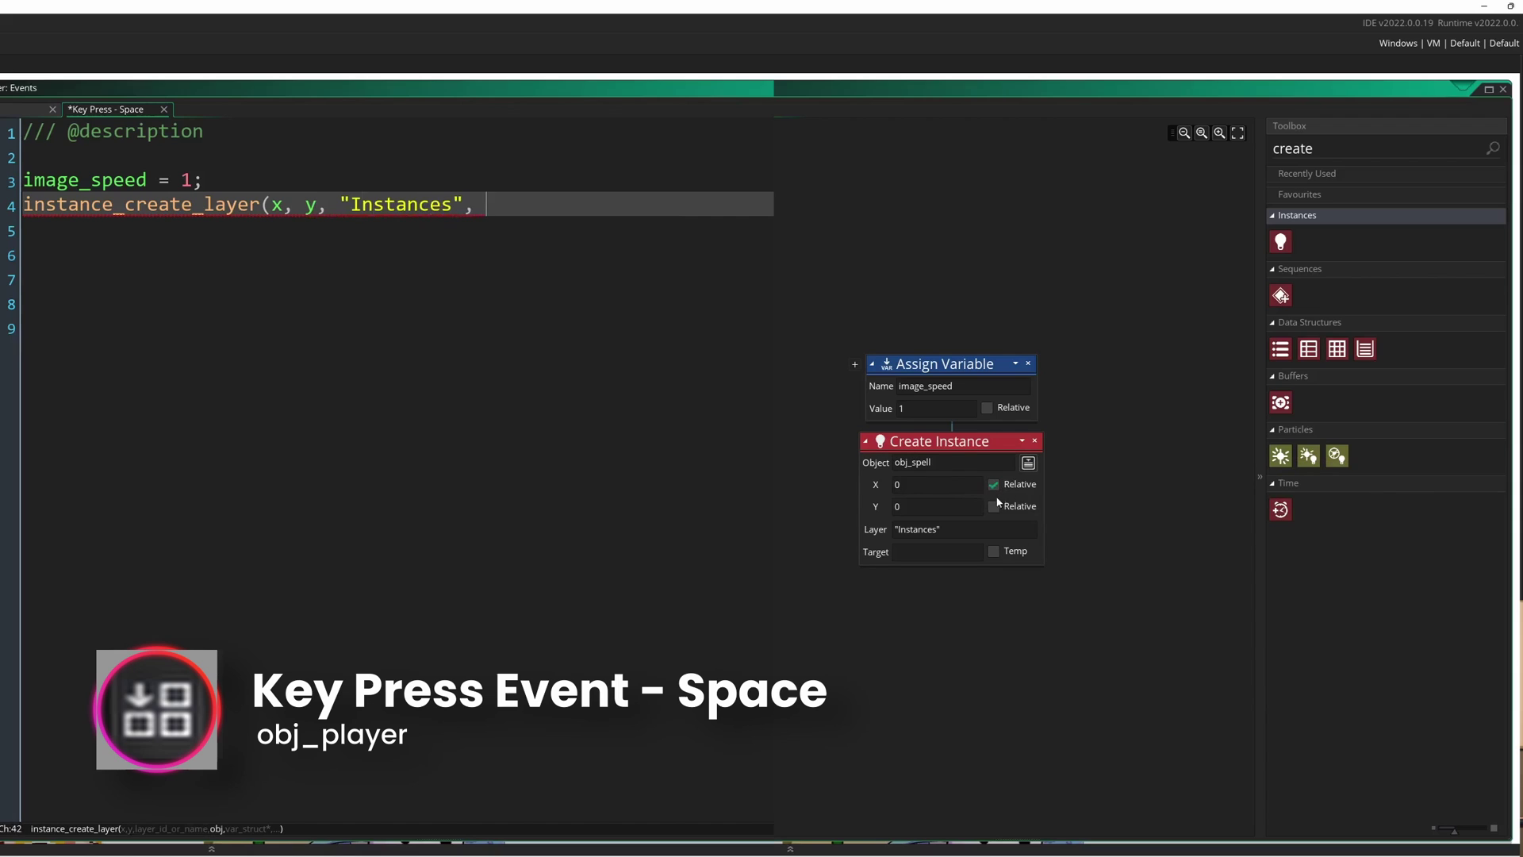
left_click(994, 507)
type("_spell);")
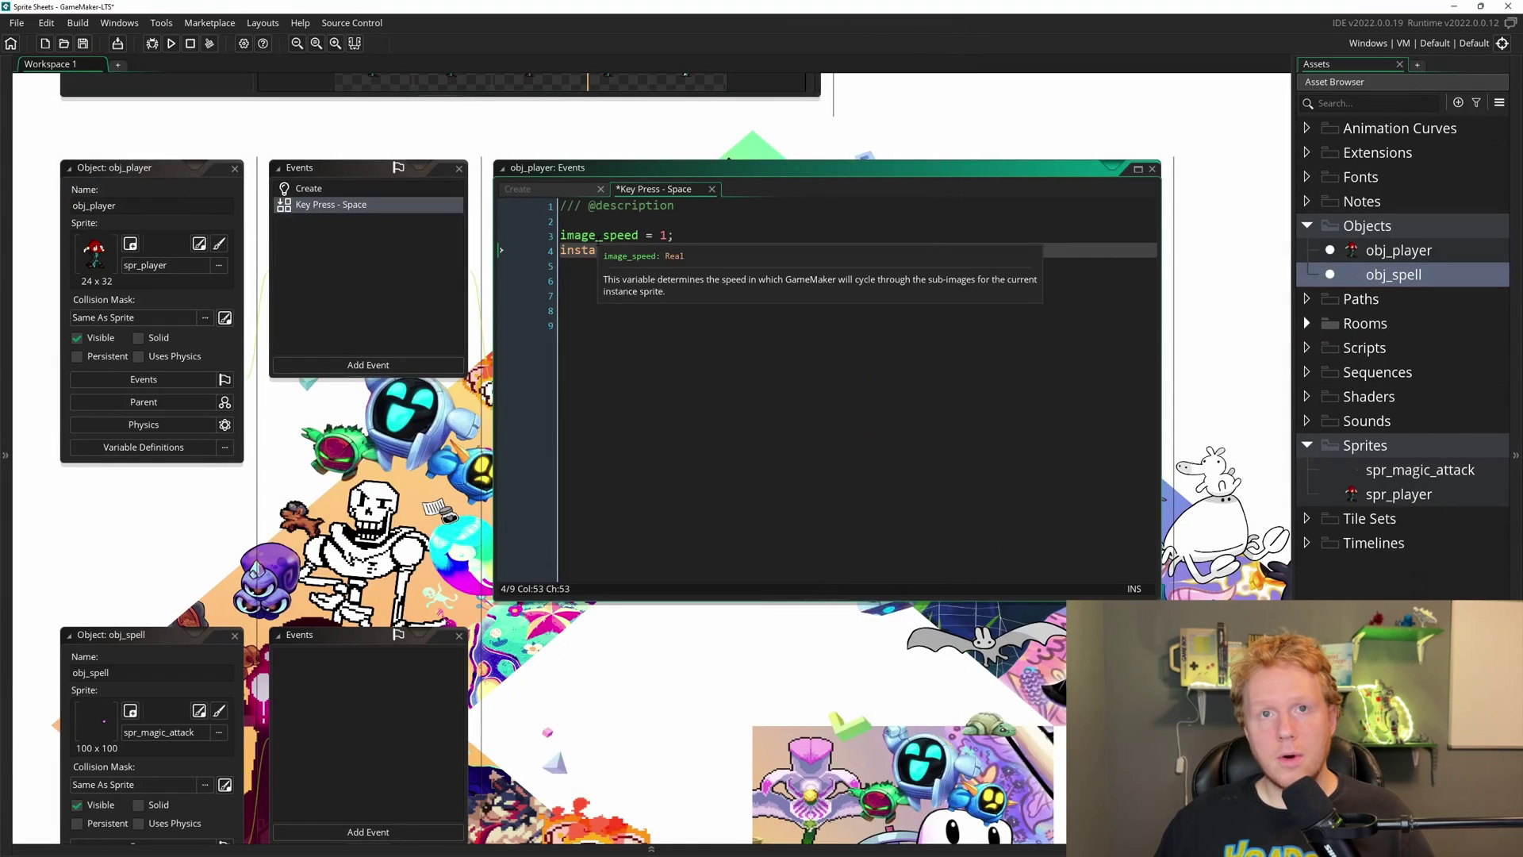
- Add an Animation End event to obj_player with image_speed = 0; on line 3
left_click(351, 365)
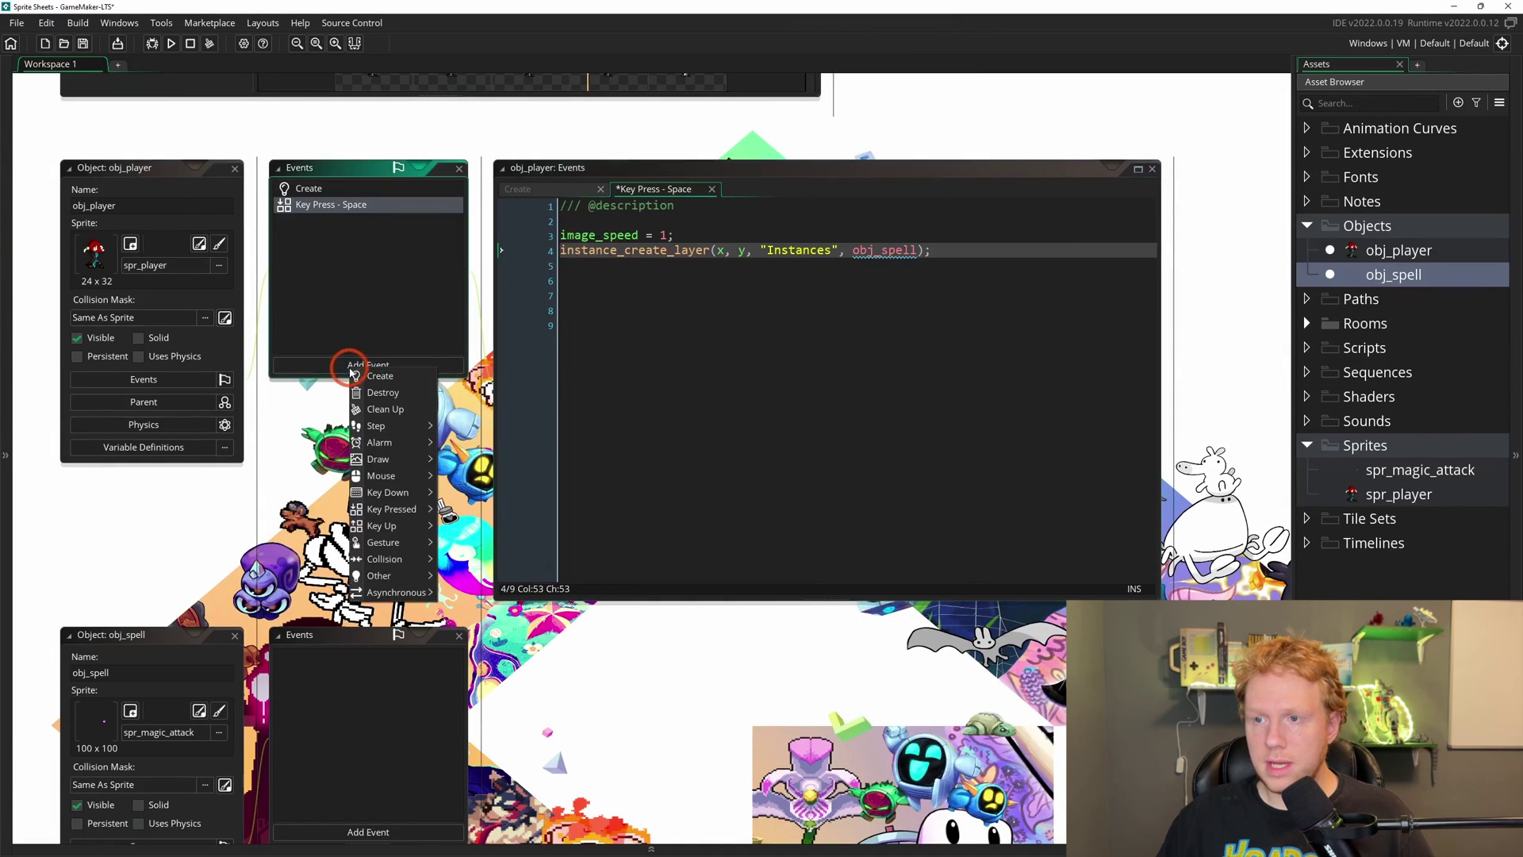
mouse_move(392, 581)
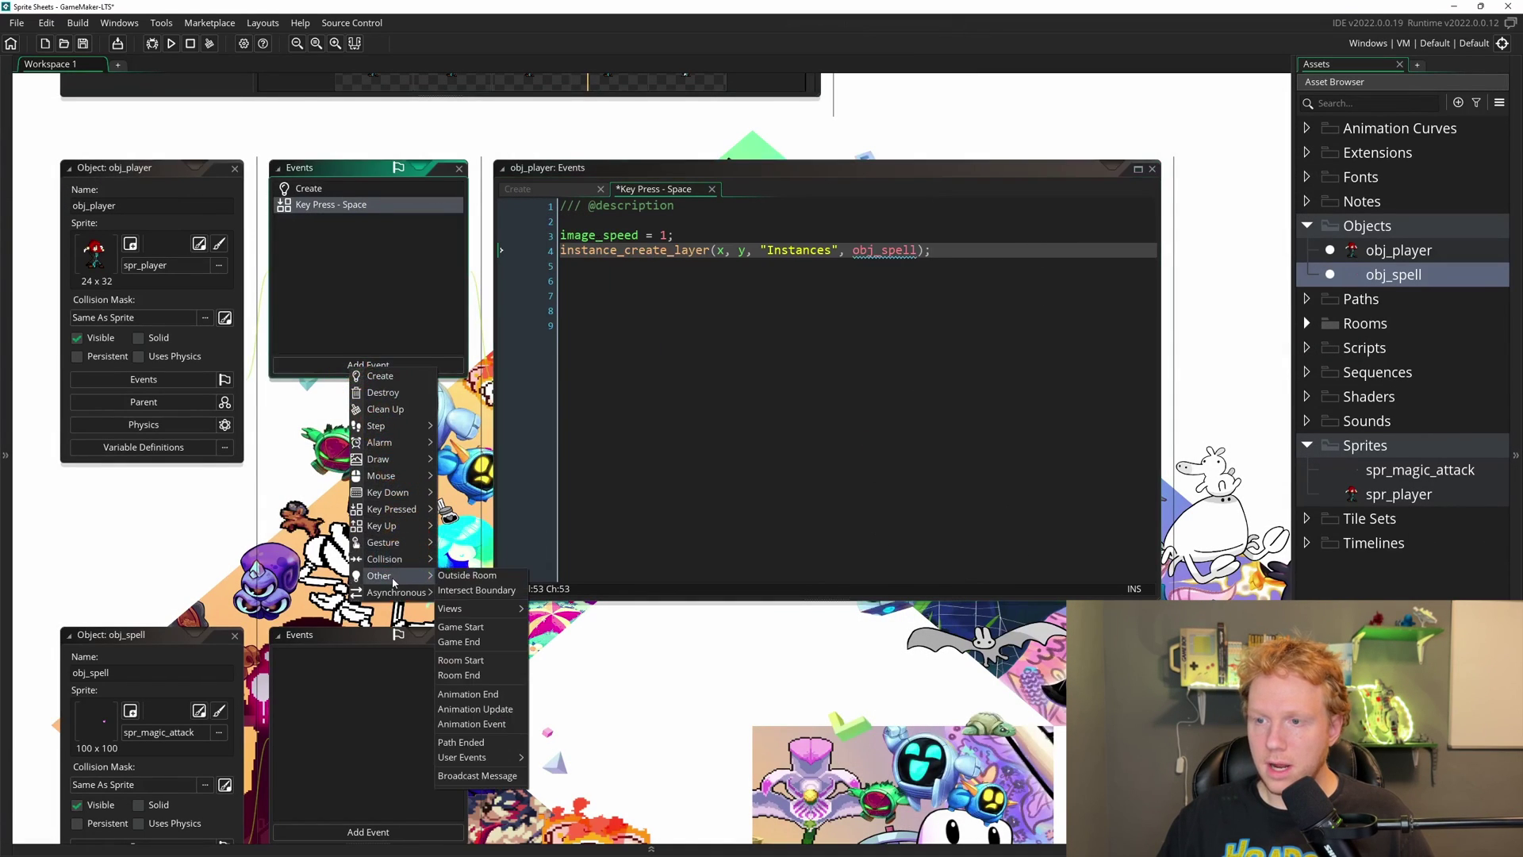
left_click(508, 694)
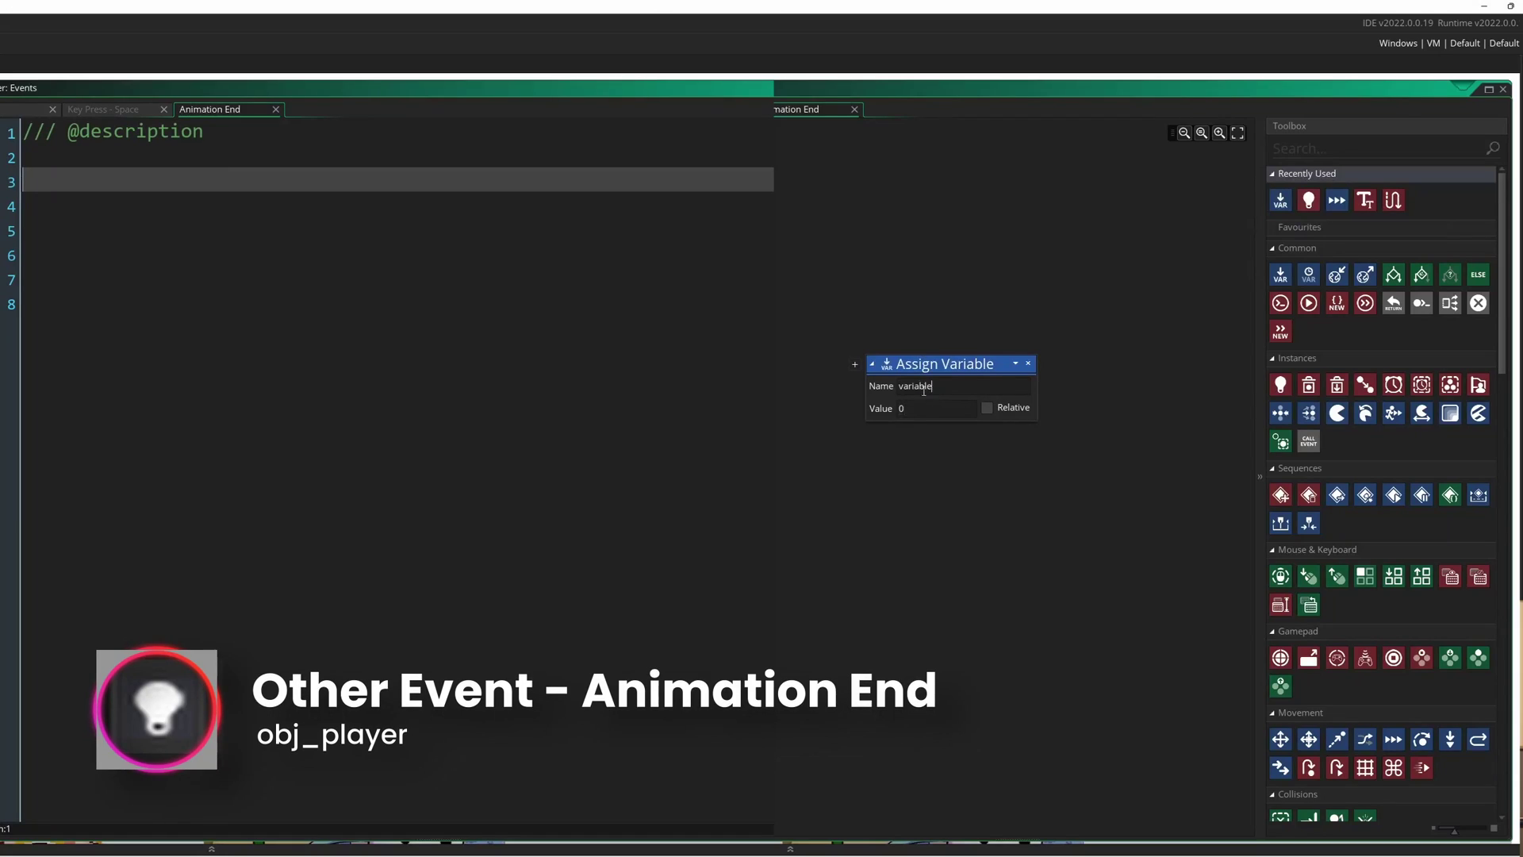
type("image_speed")
double_click(916, 386)
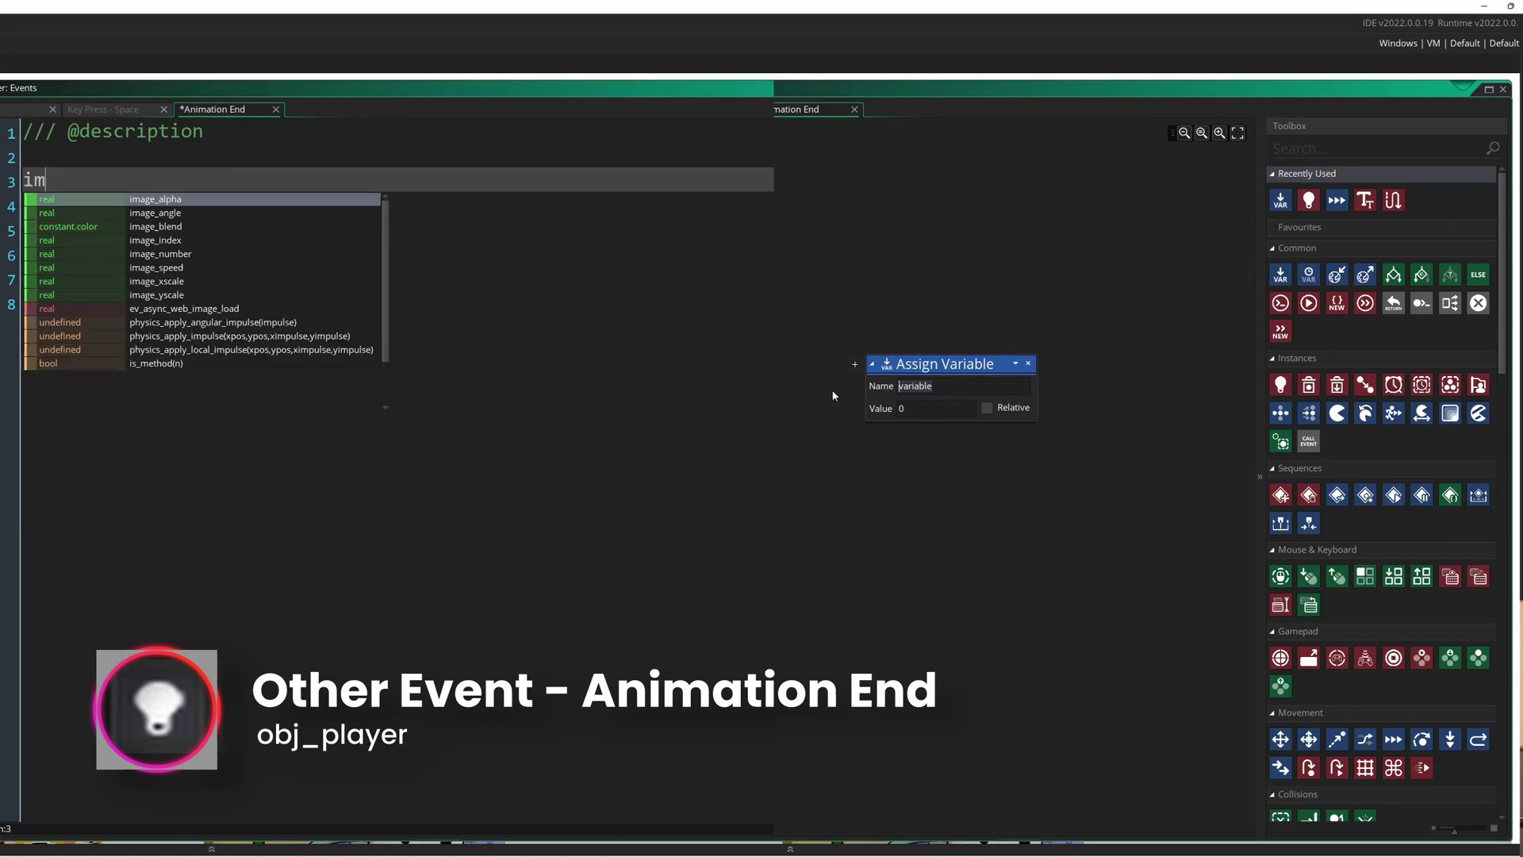
type("image_speed = 0;")
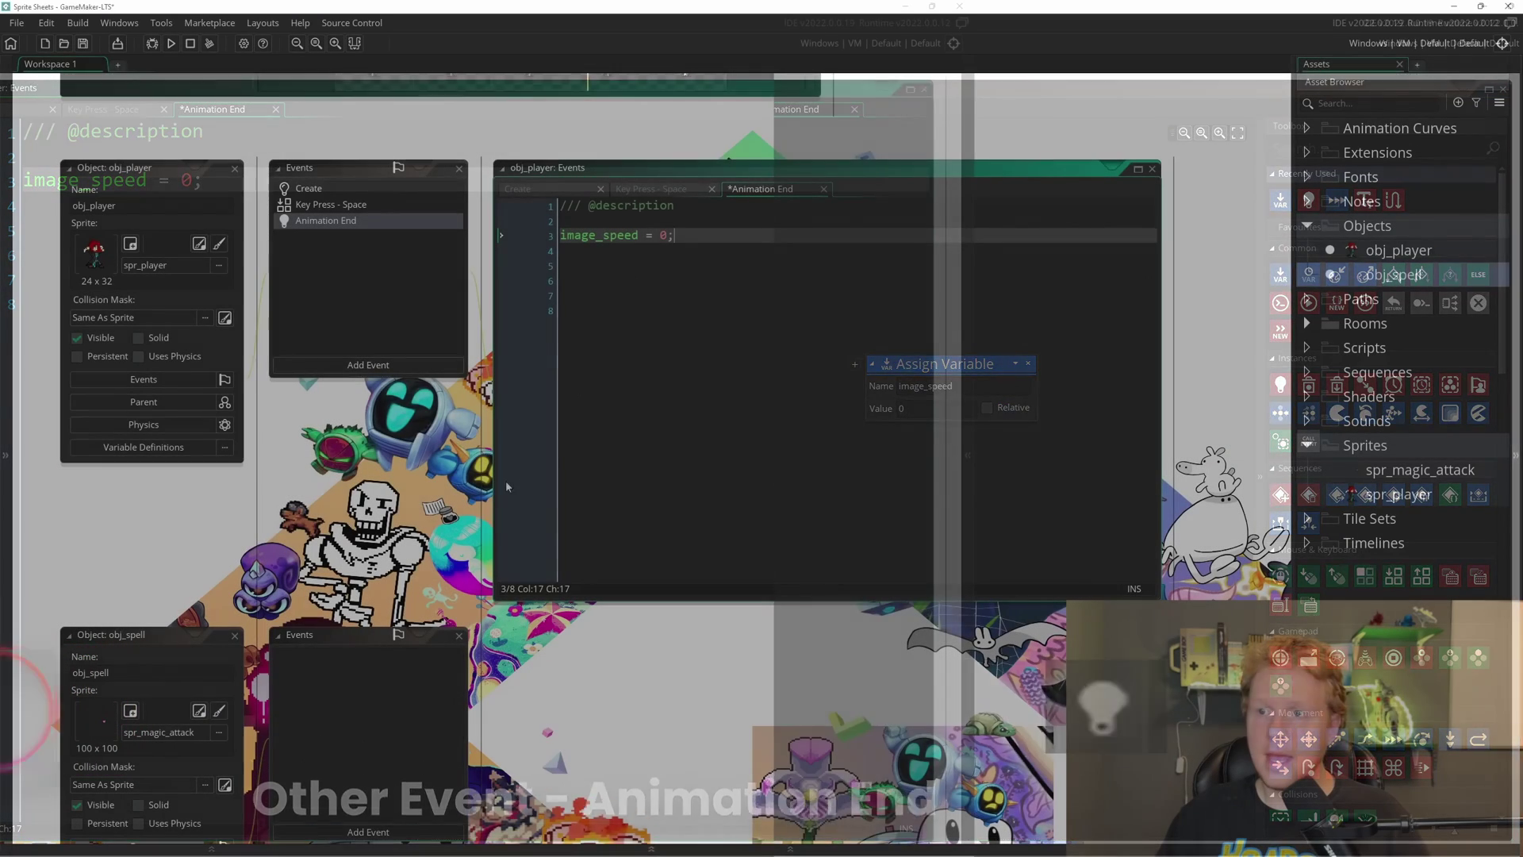
scroll(445, 469, "down", 5)
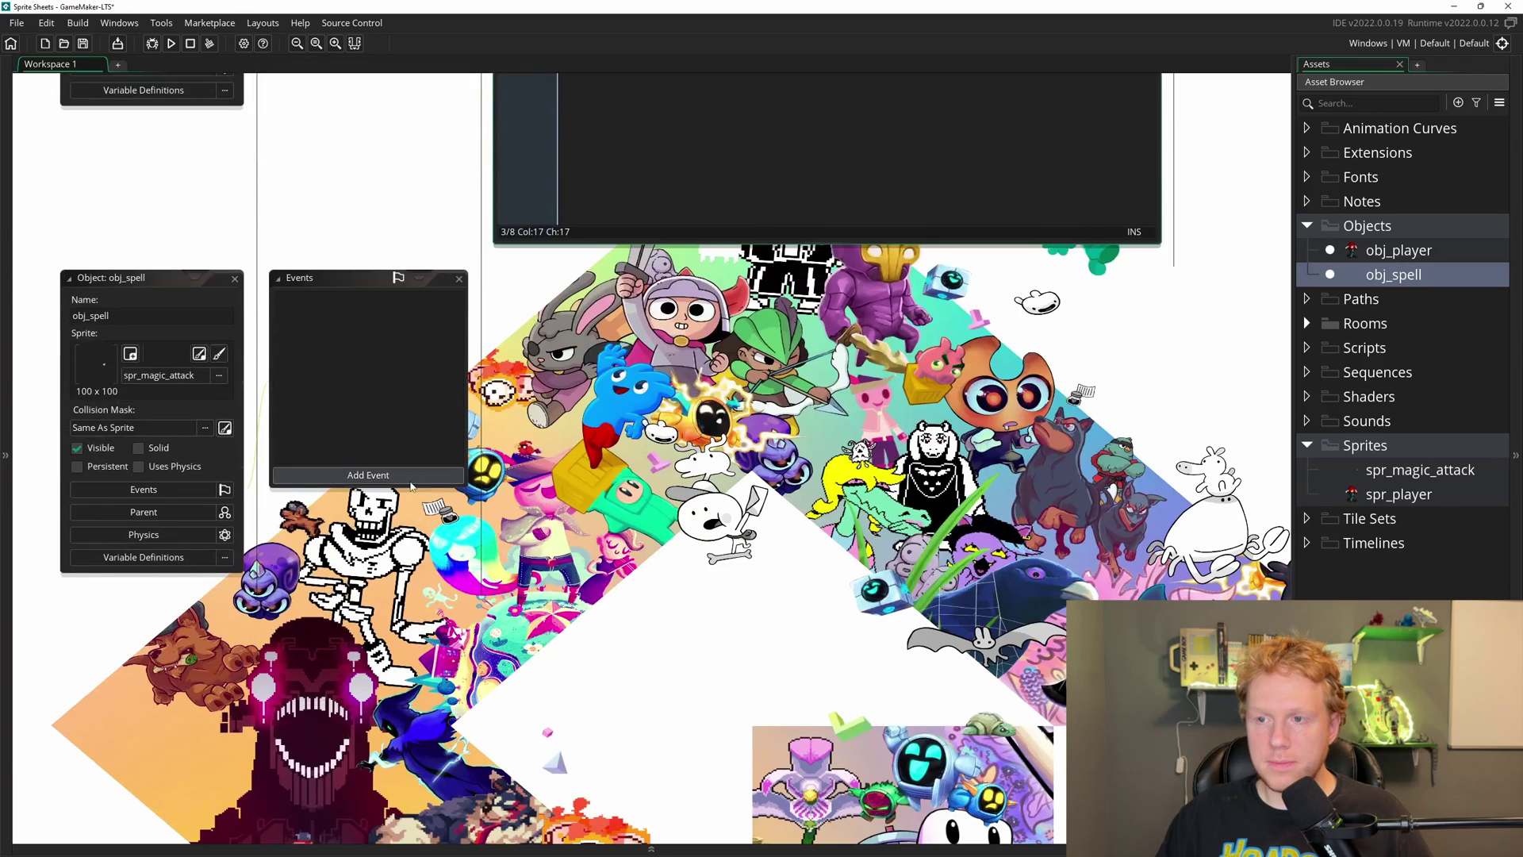
- Add a GML Create event to obj_spell with the code speed = 2;
left_click(412, 476)
left_click(441, 486)
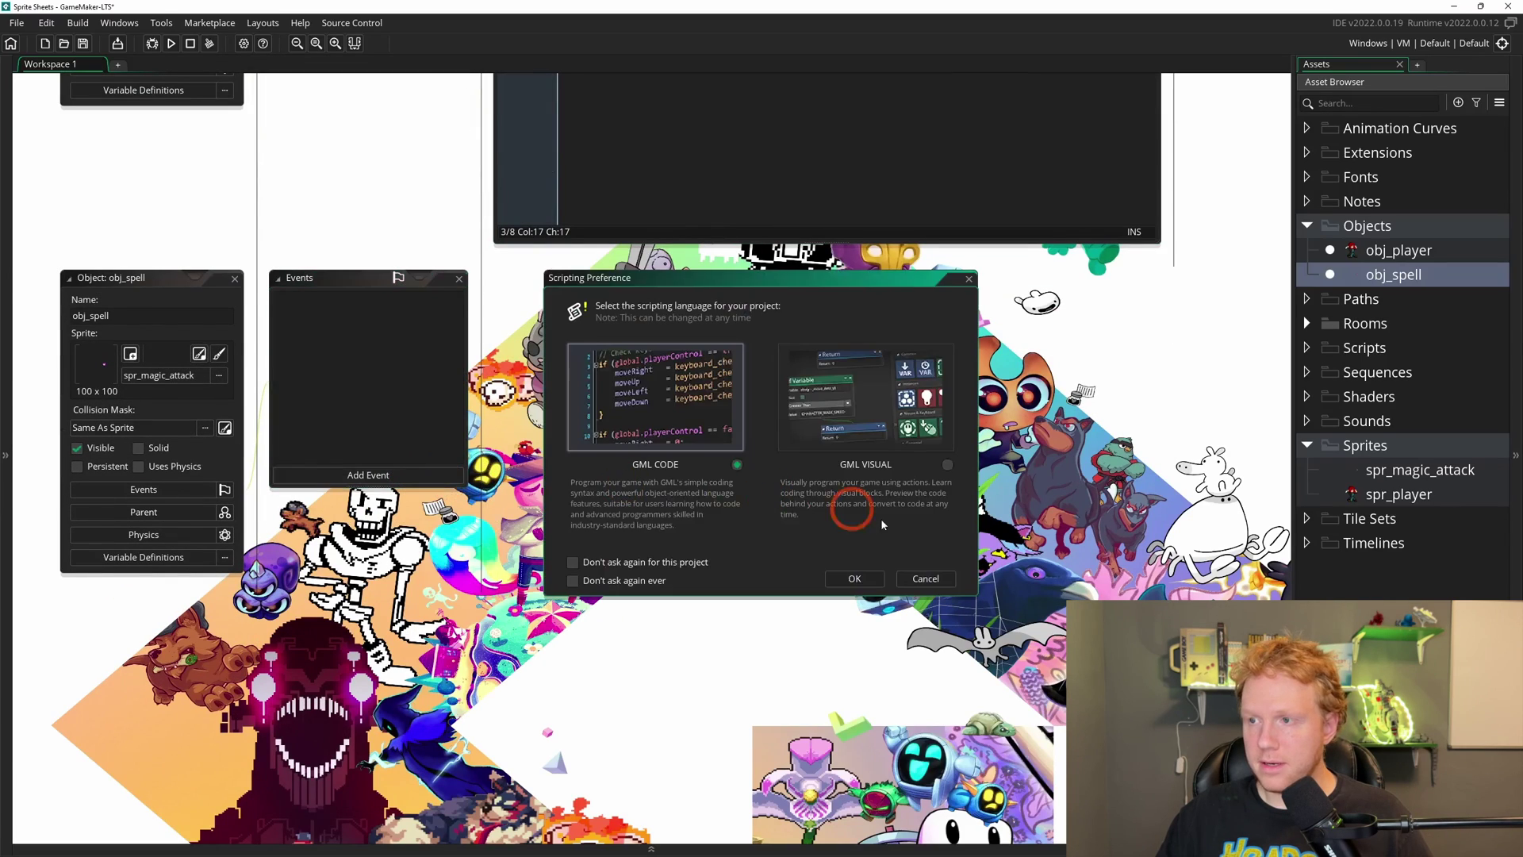
left_click(730, 445)
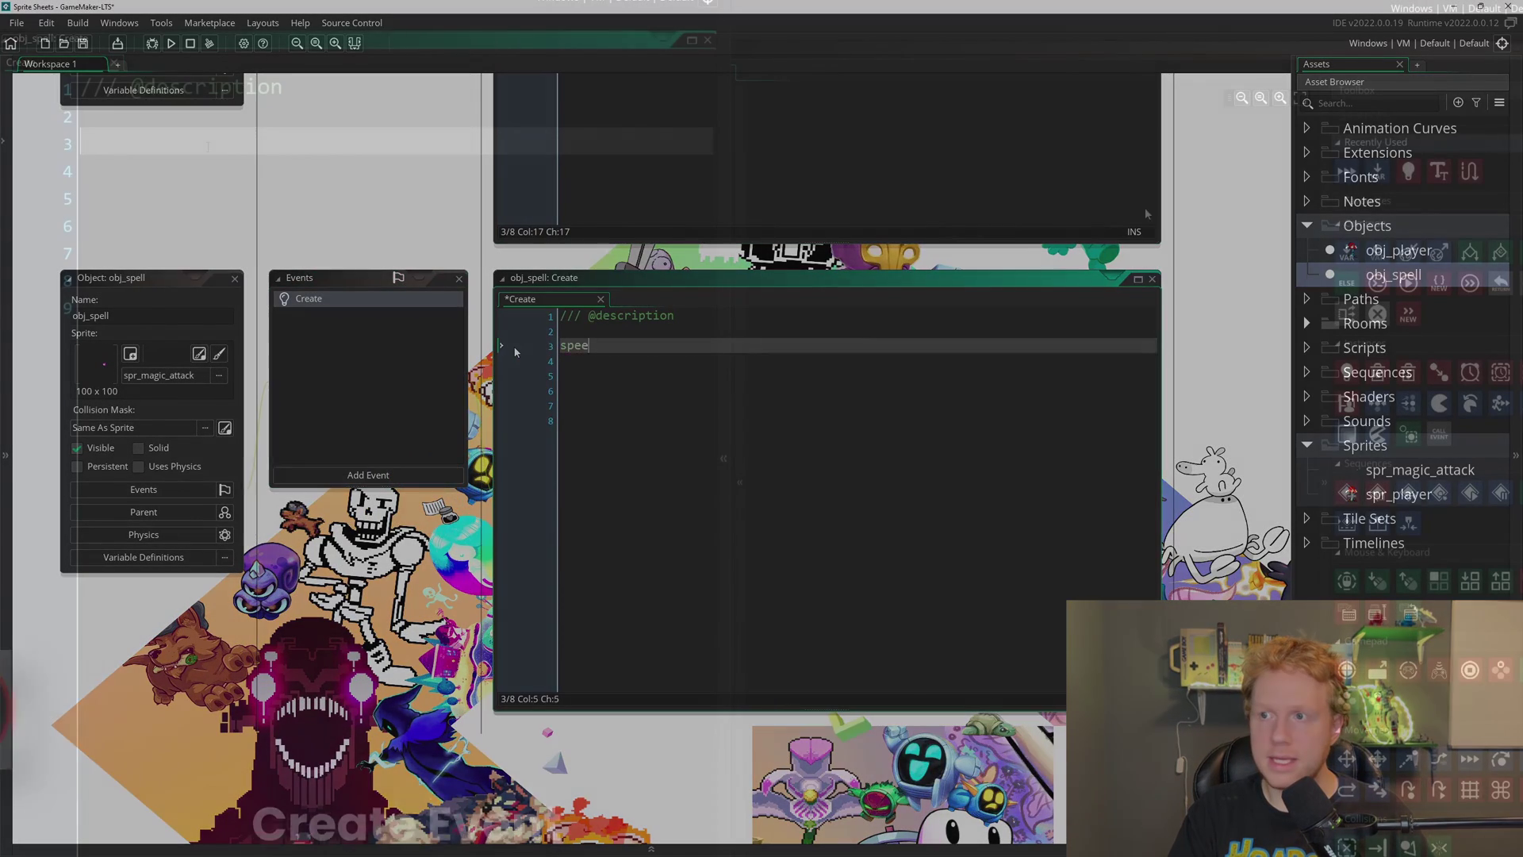
type("speed = ")
type("2")
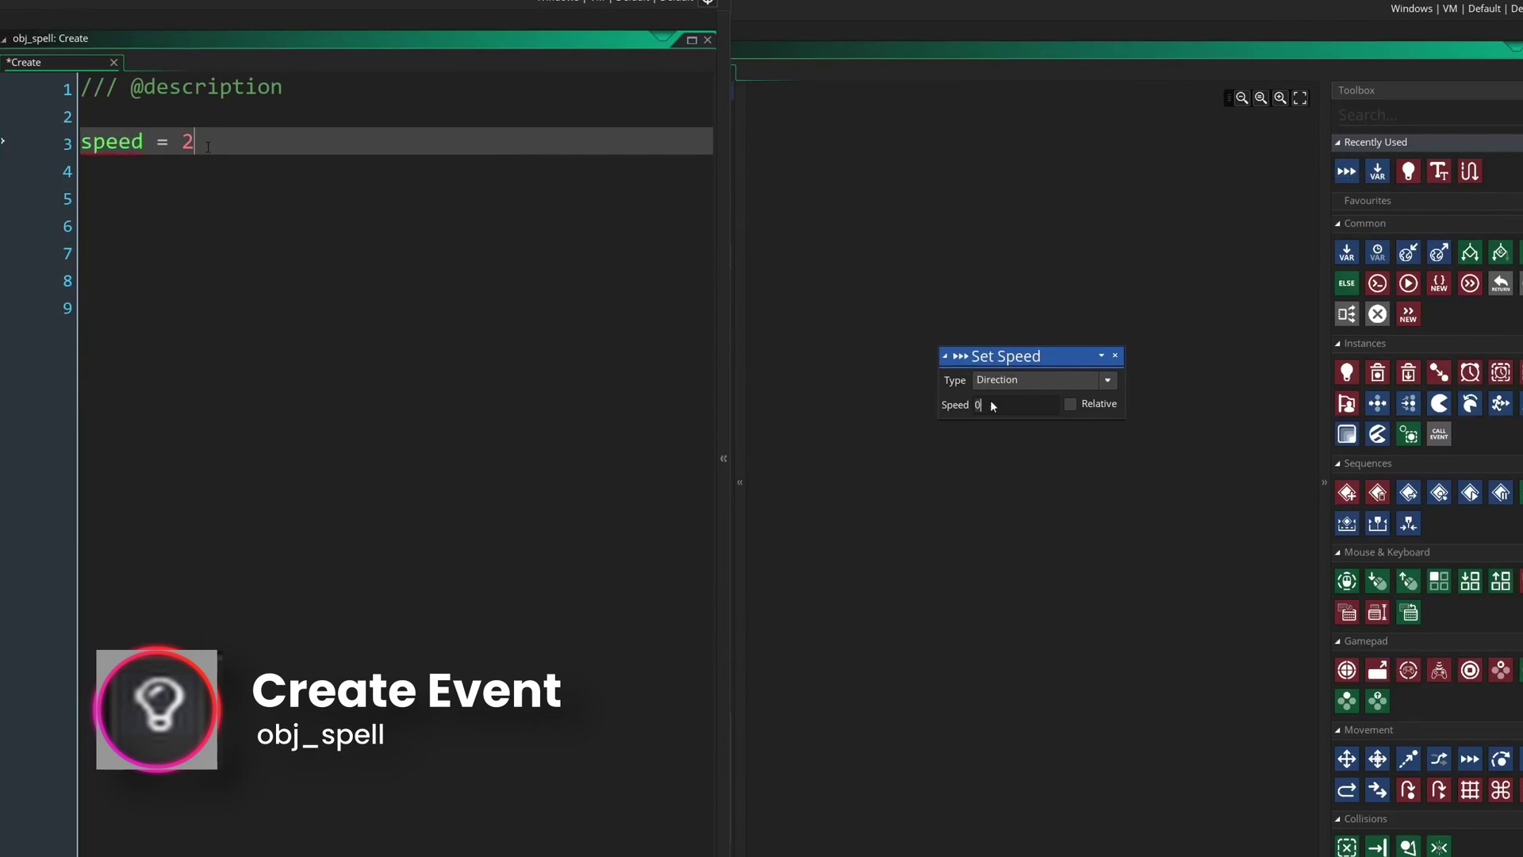
type(";")
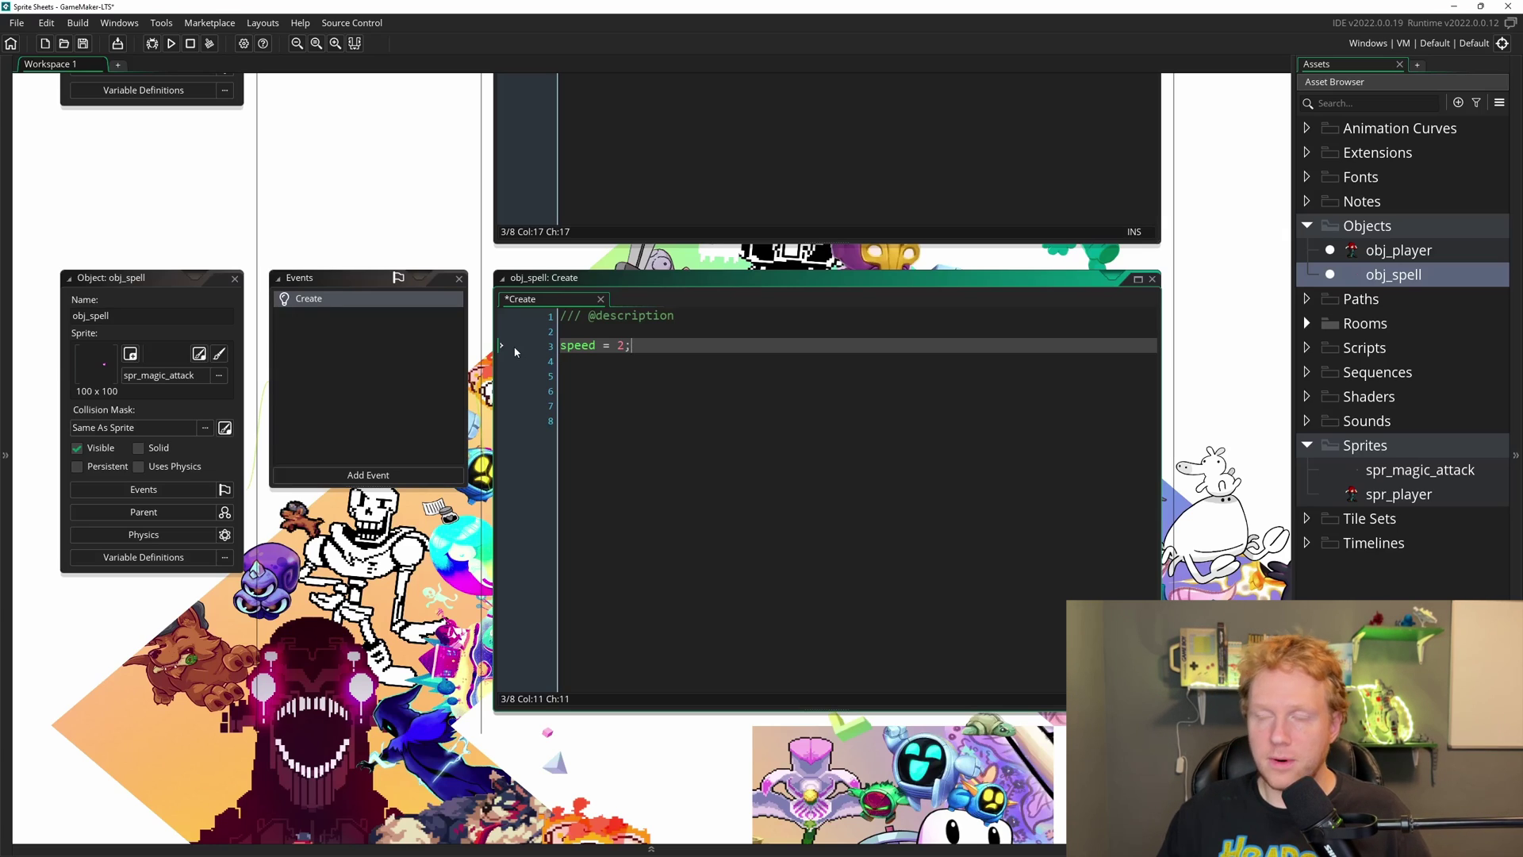
- Open Room1 and drop an obj_player instance at 96, 352 on the Instances layer
left_click(1307, 323)
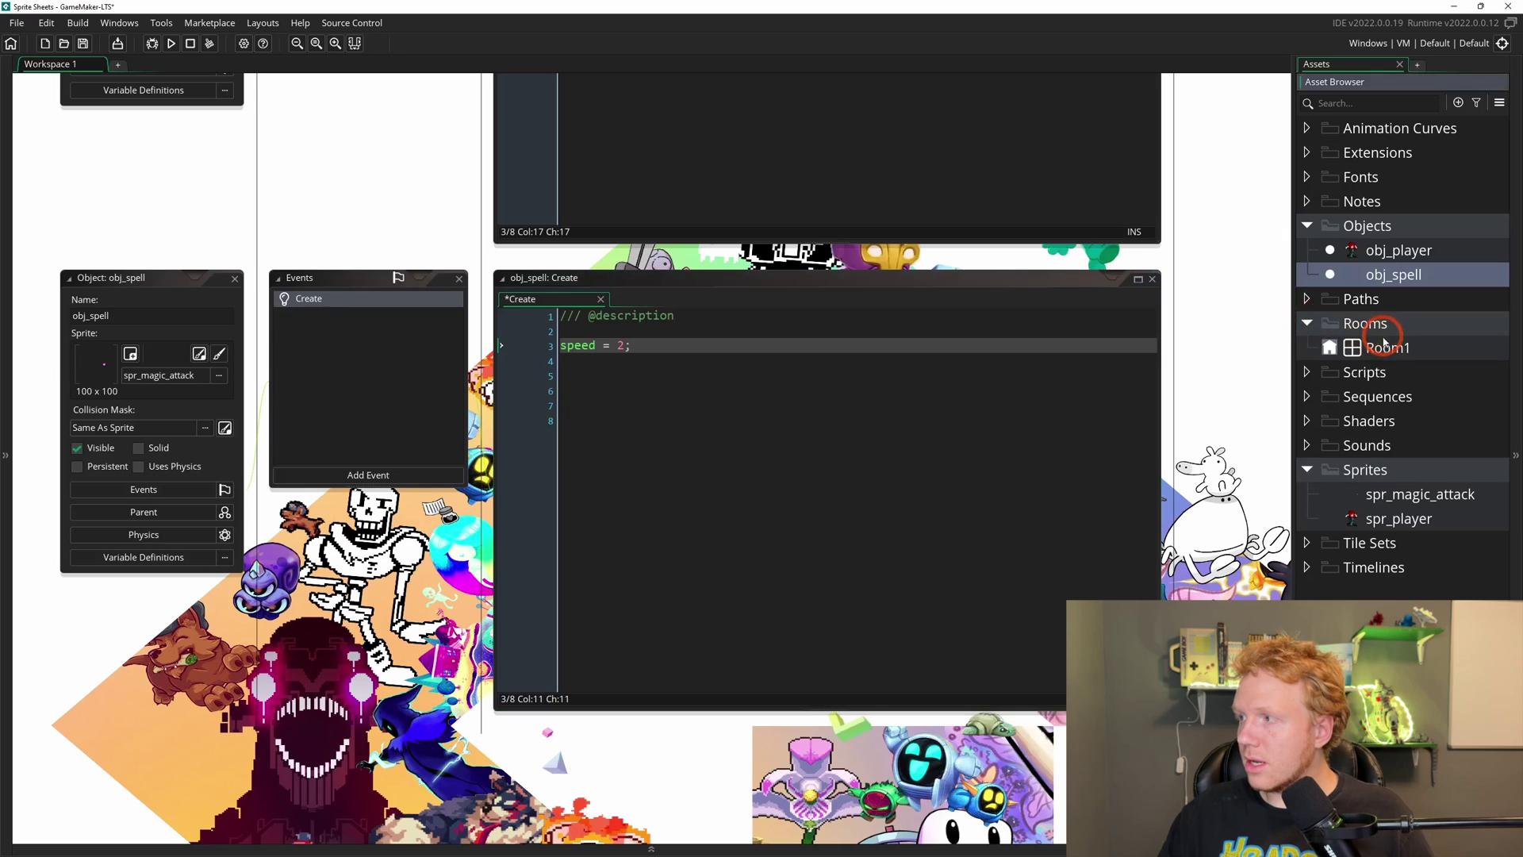
double_click(1380, 349)
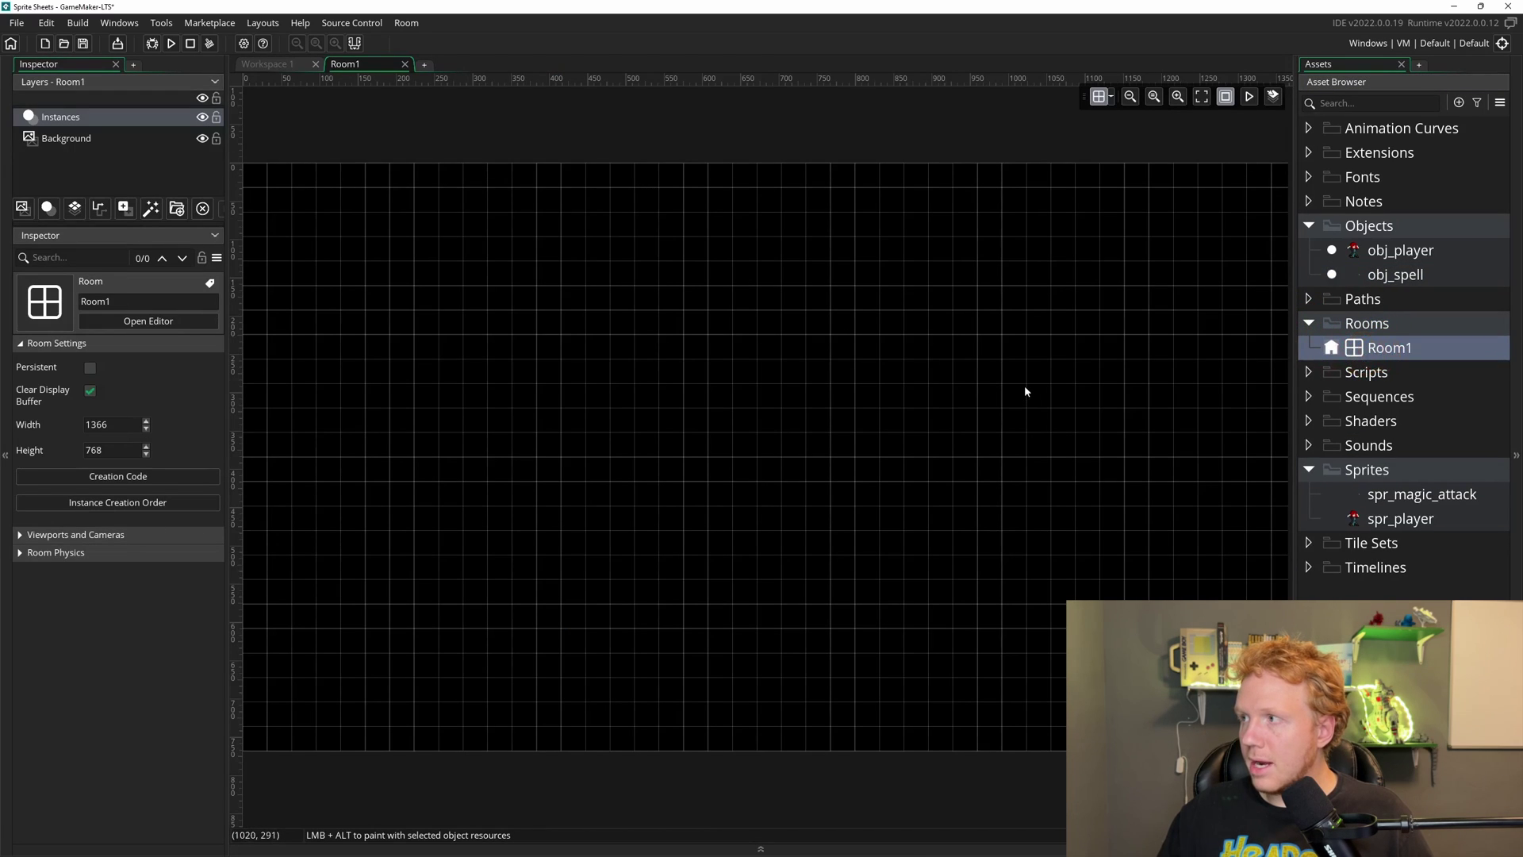
left_click_drag(1393, 252, 324, 458)
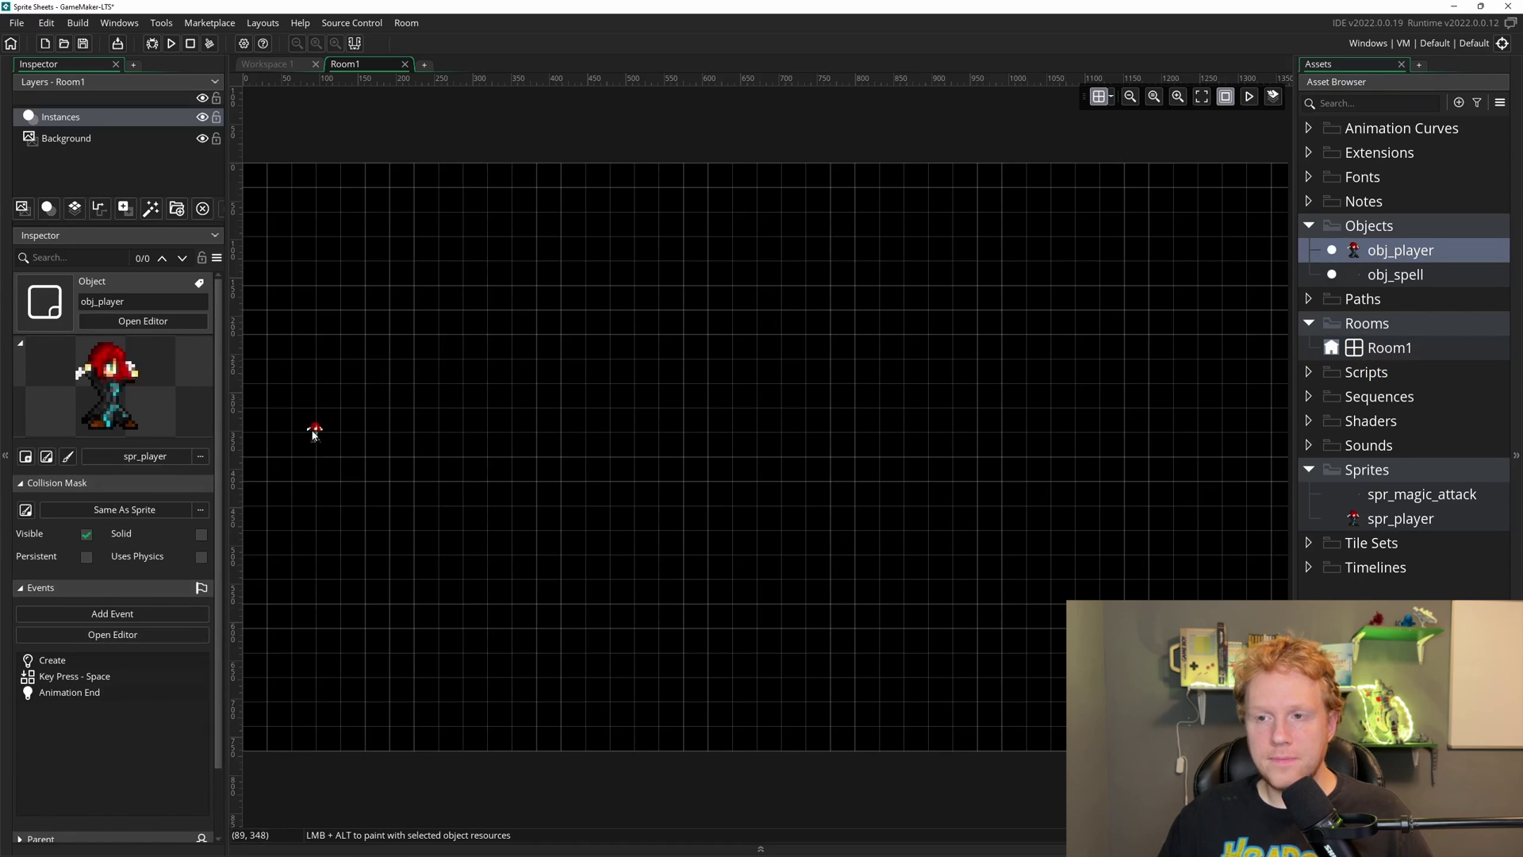
left_click(314, 432)
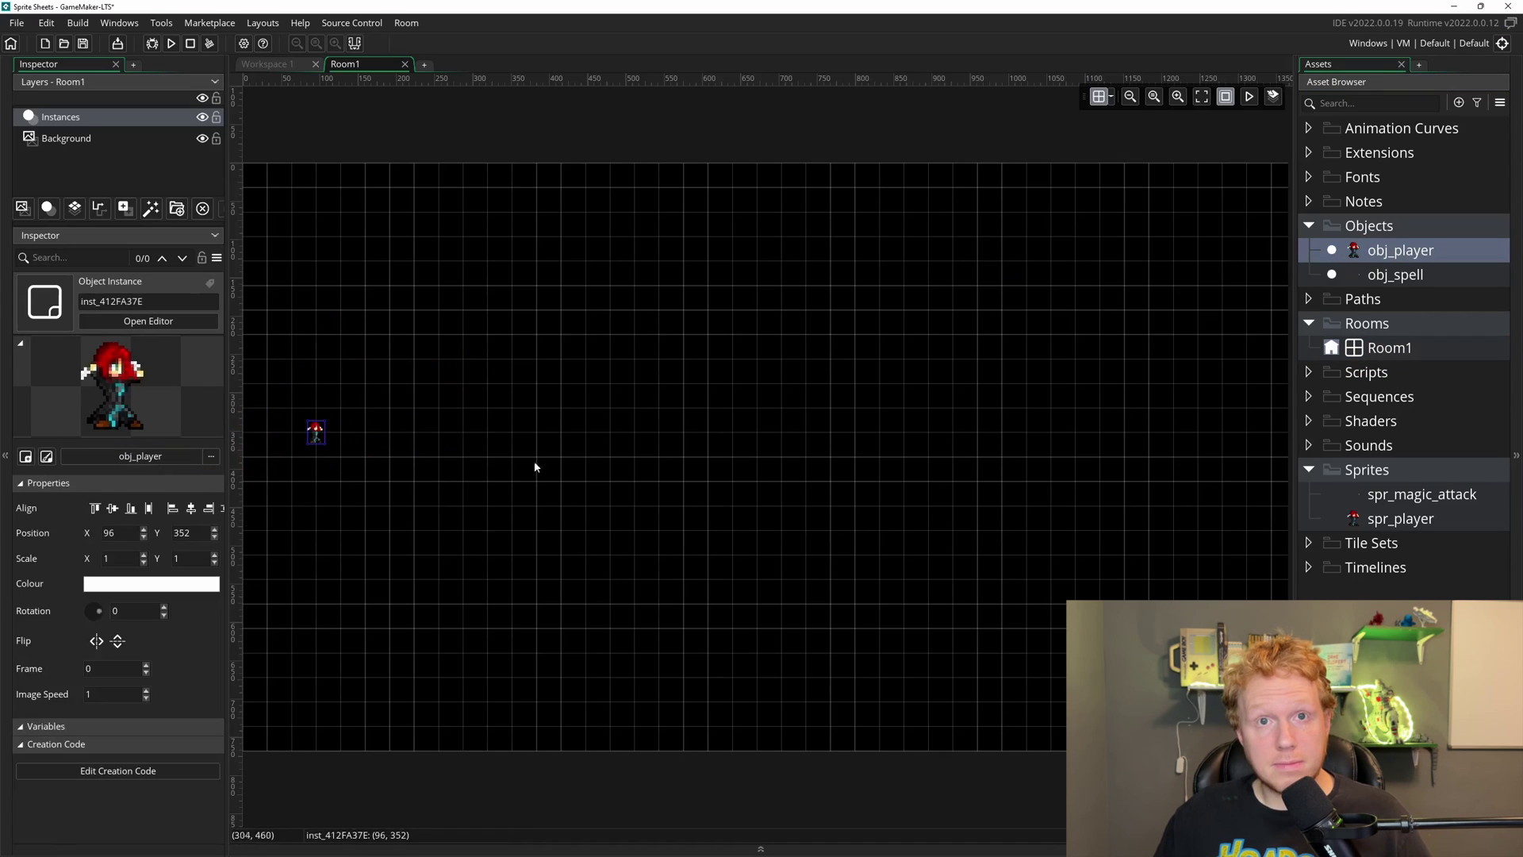
left_click(539, 397)
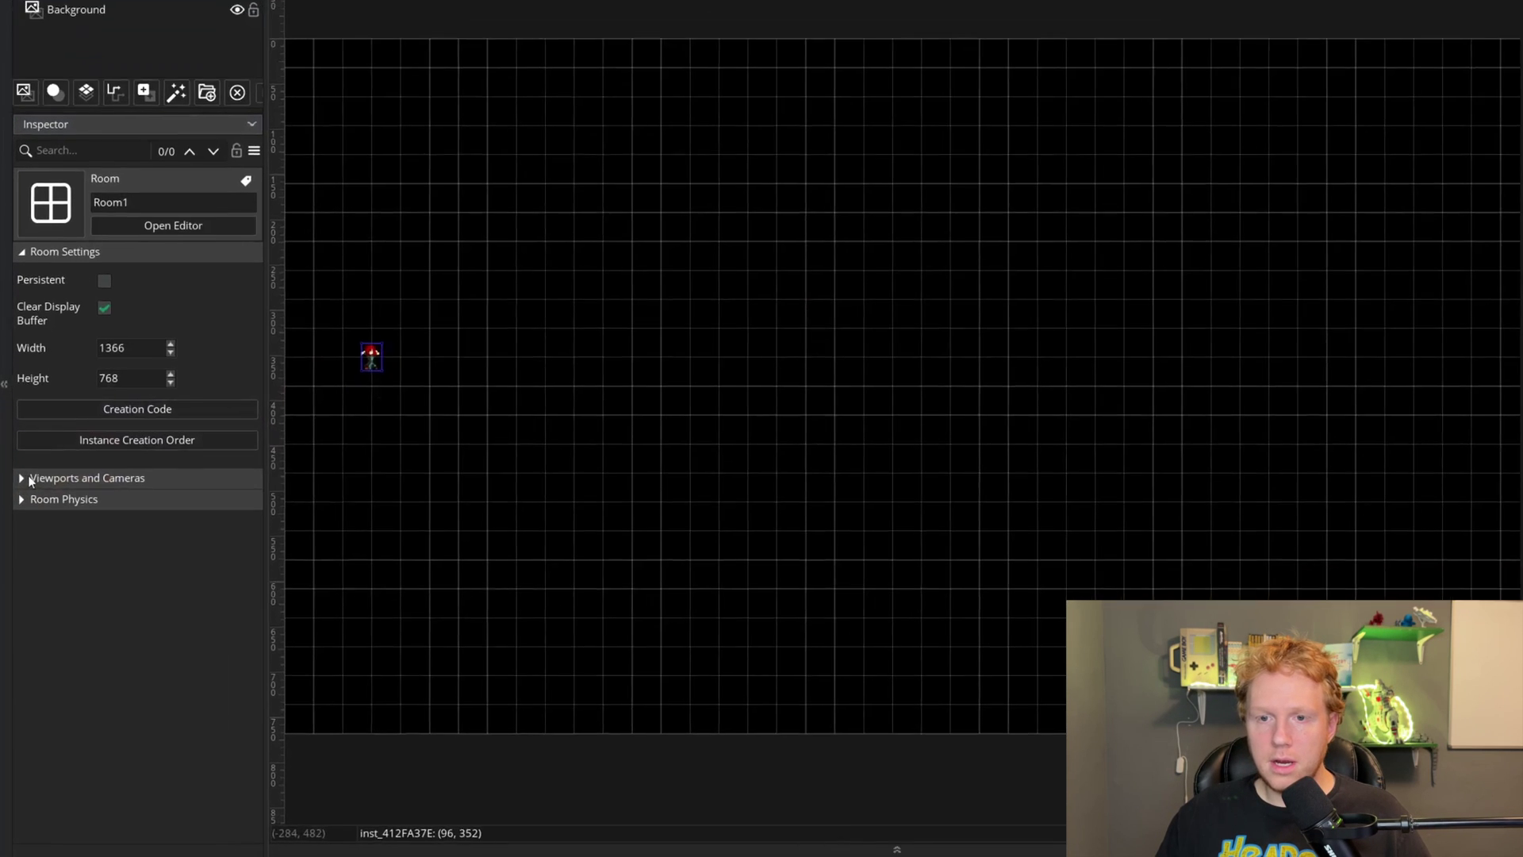
- Enable viewports in Room1 and make Viewport 0 visible
left_click(29, 479)
left_click(127, 441)
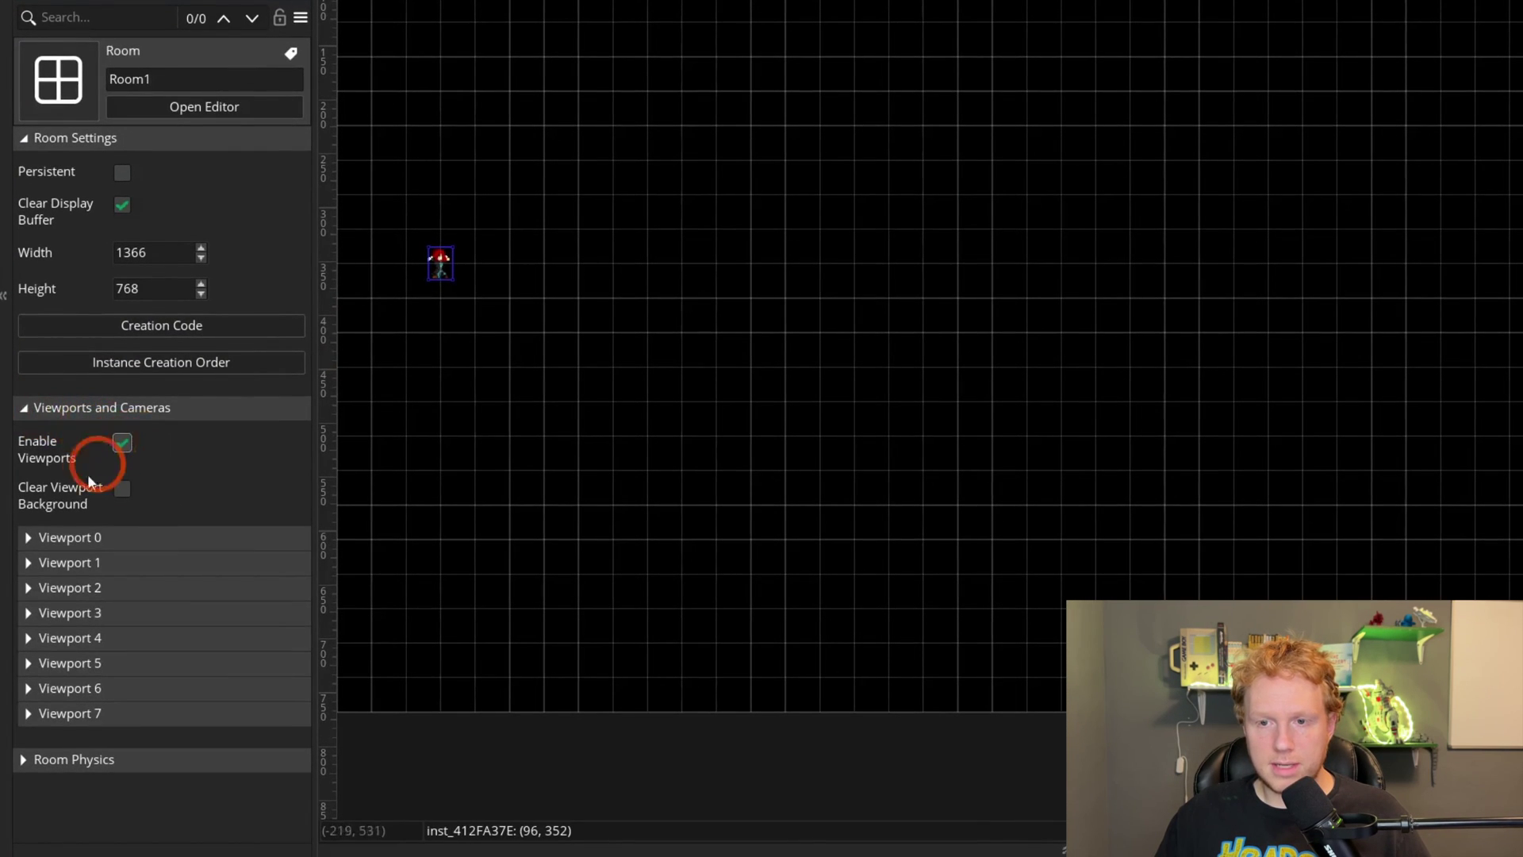
left_click(28, 537)
scroll(235, 486, "down", 3)
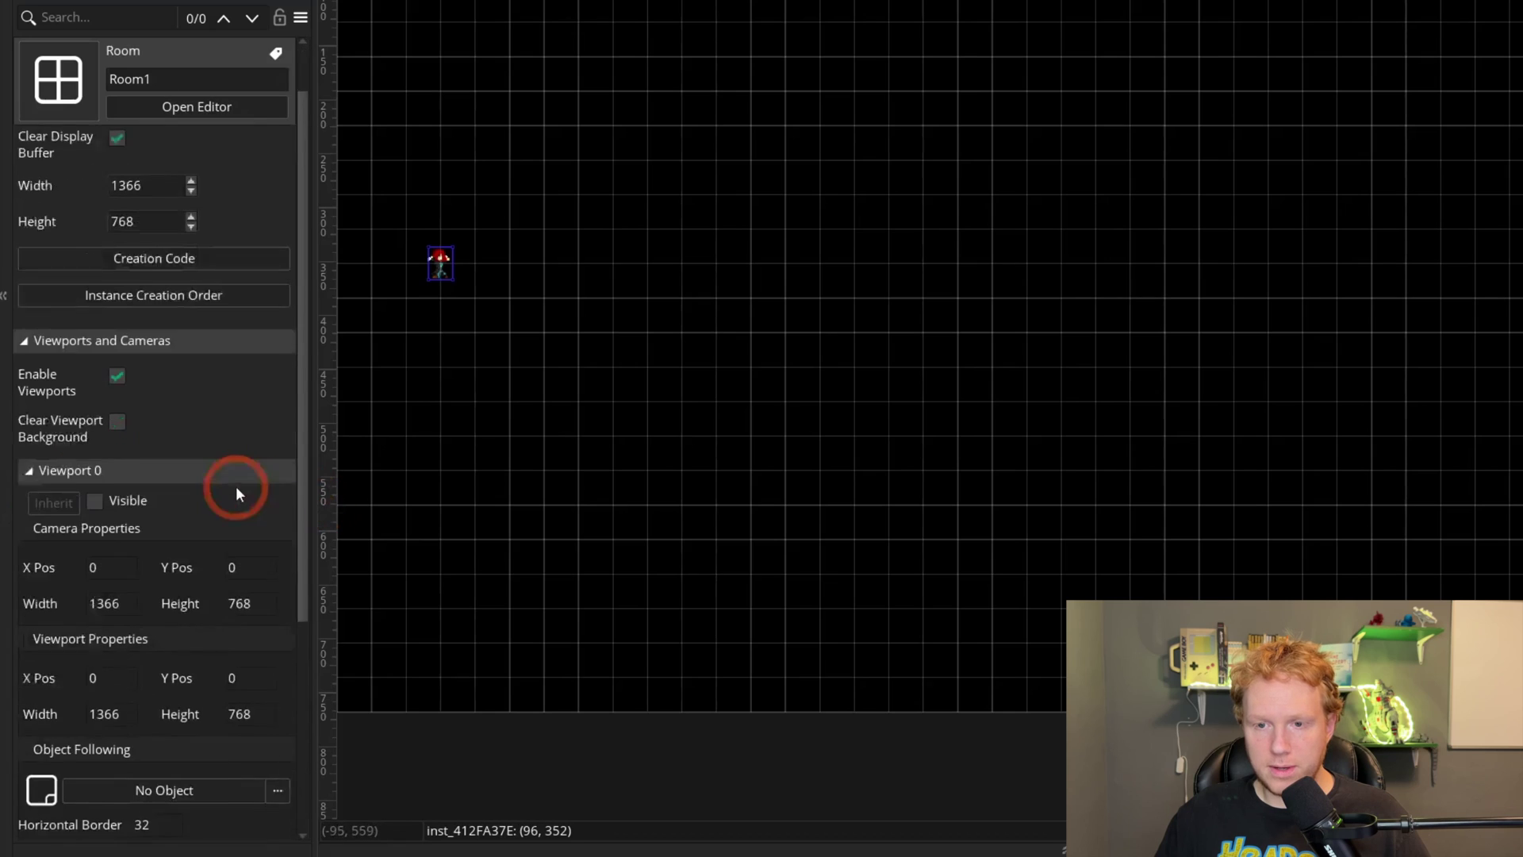
left_click(95, 435)
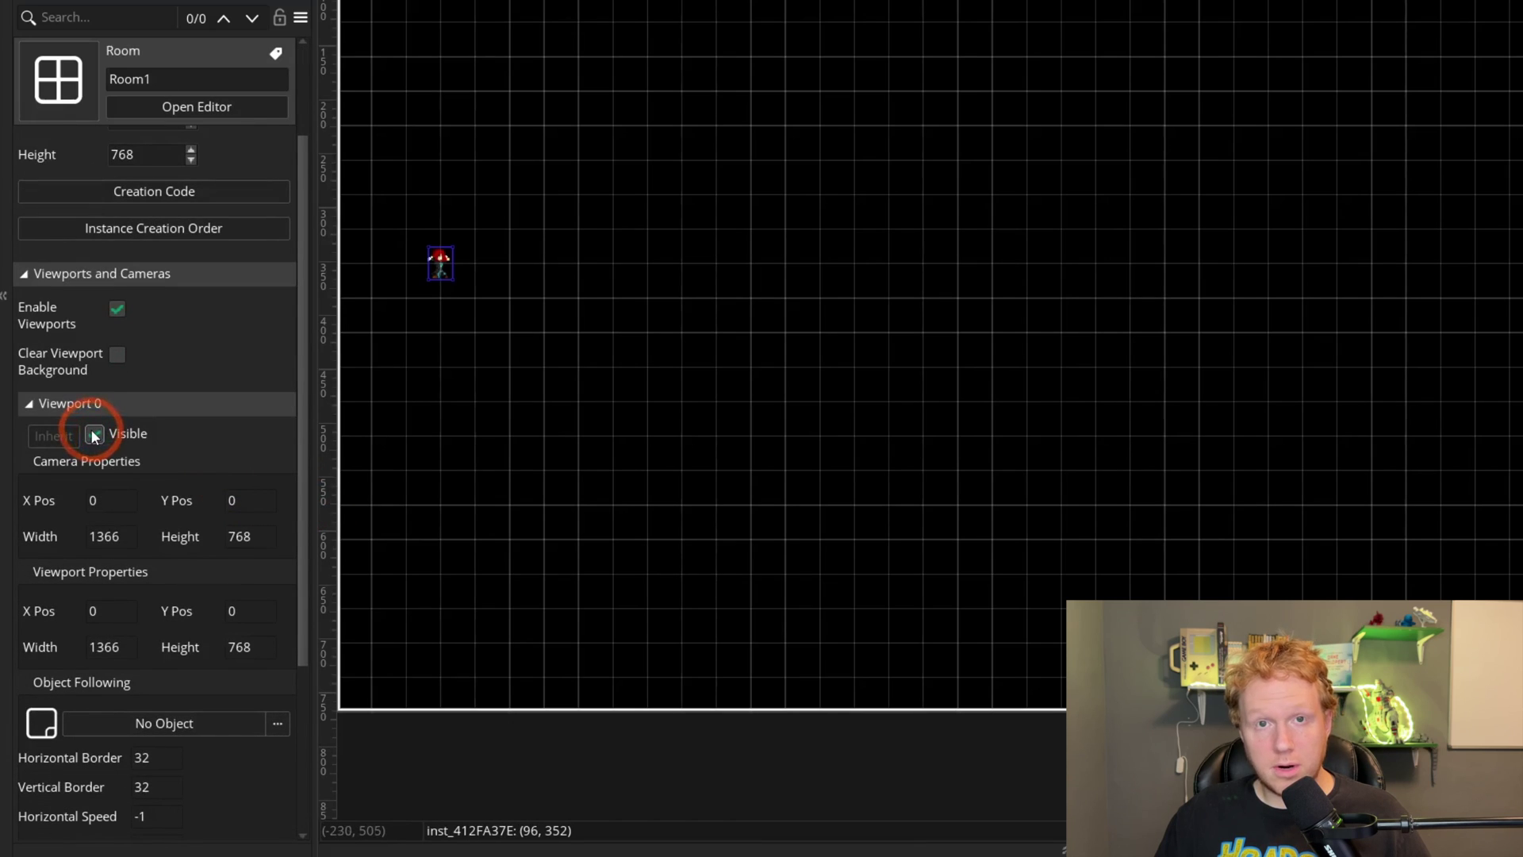
- Set the camera to 240 by 136 and have it follow obj_player
left_click(33, 538)
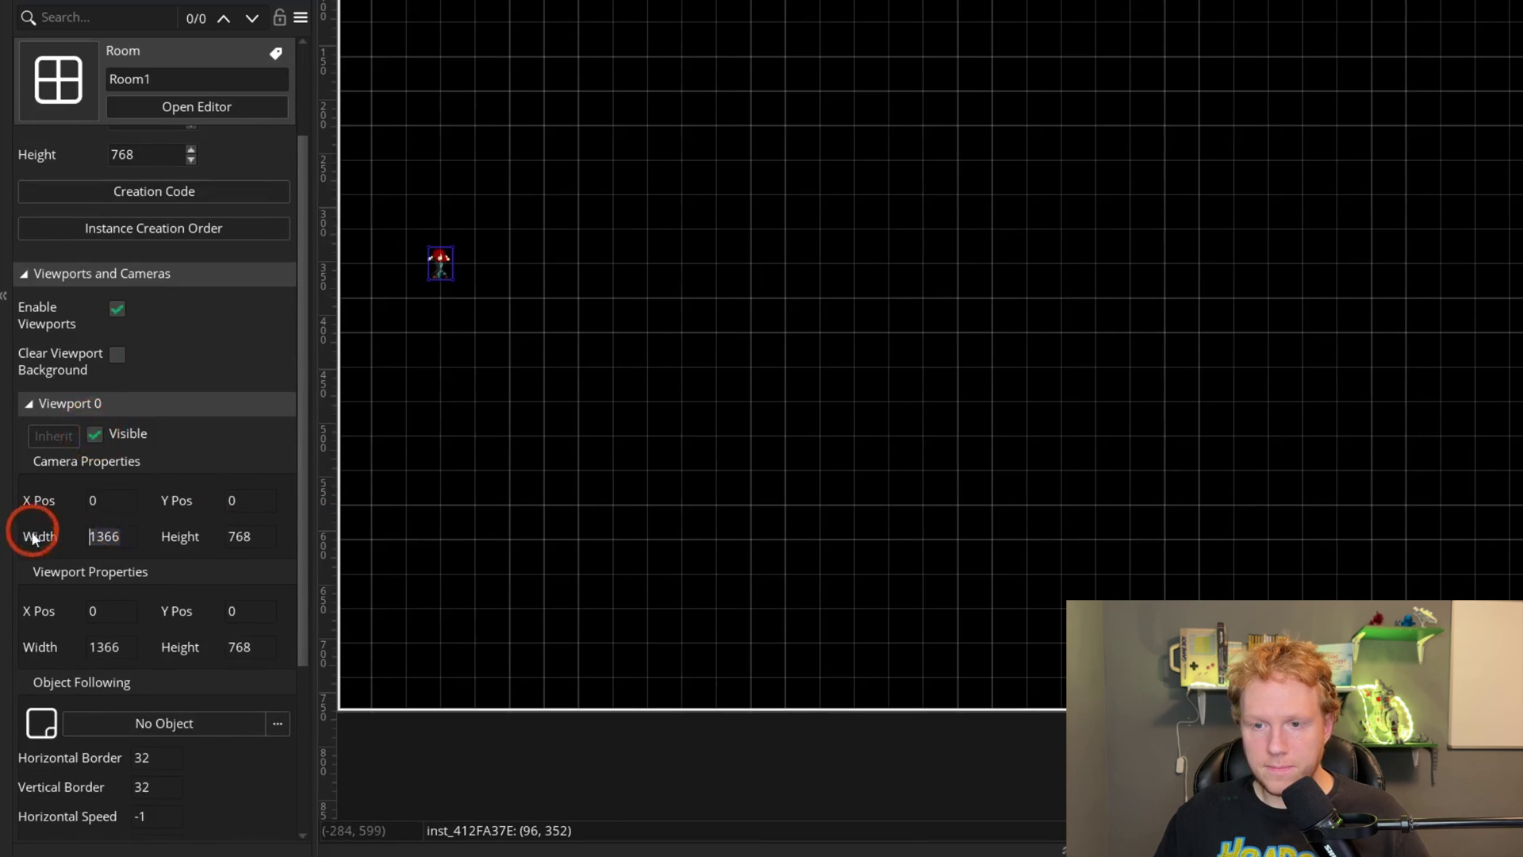
type("240")
key("Tab")
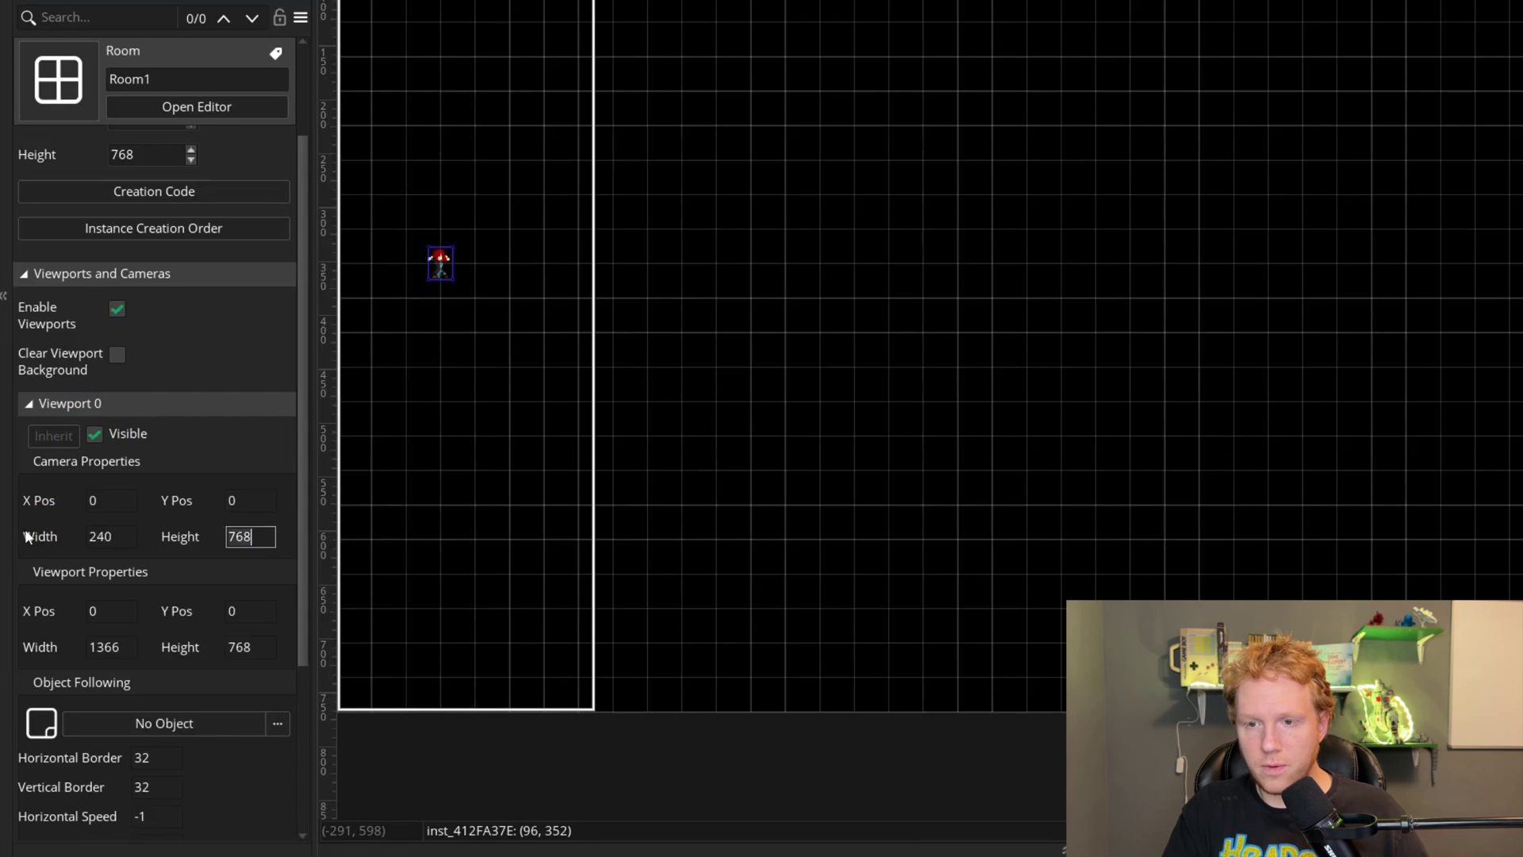
type("136")
key("Tab")
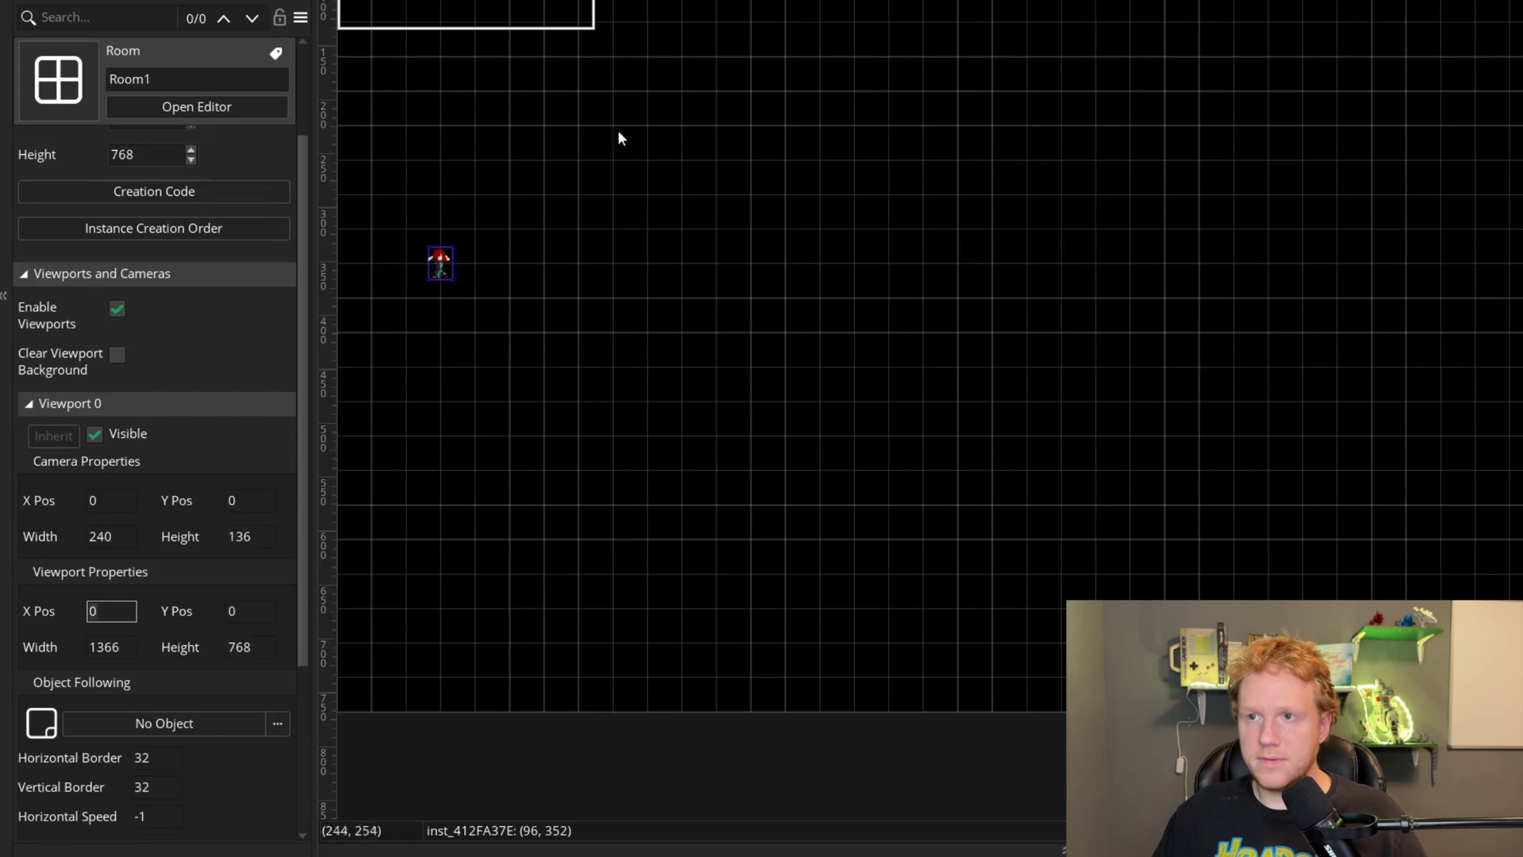
scroll(266, 486, "down", 3)
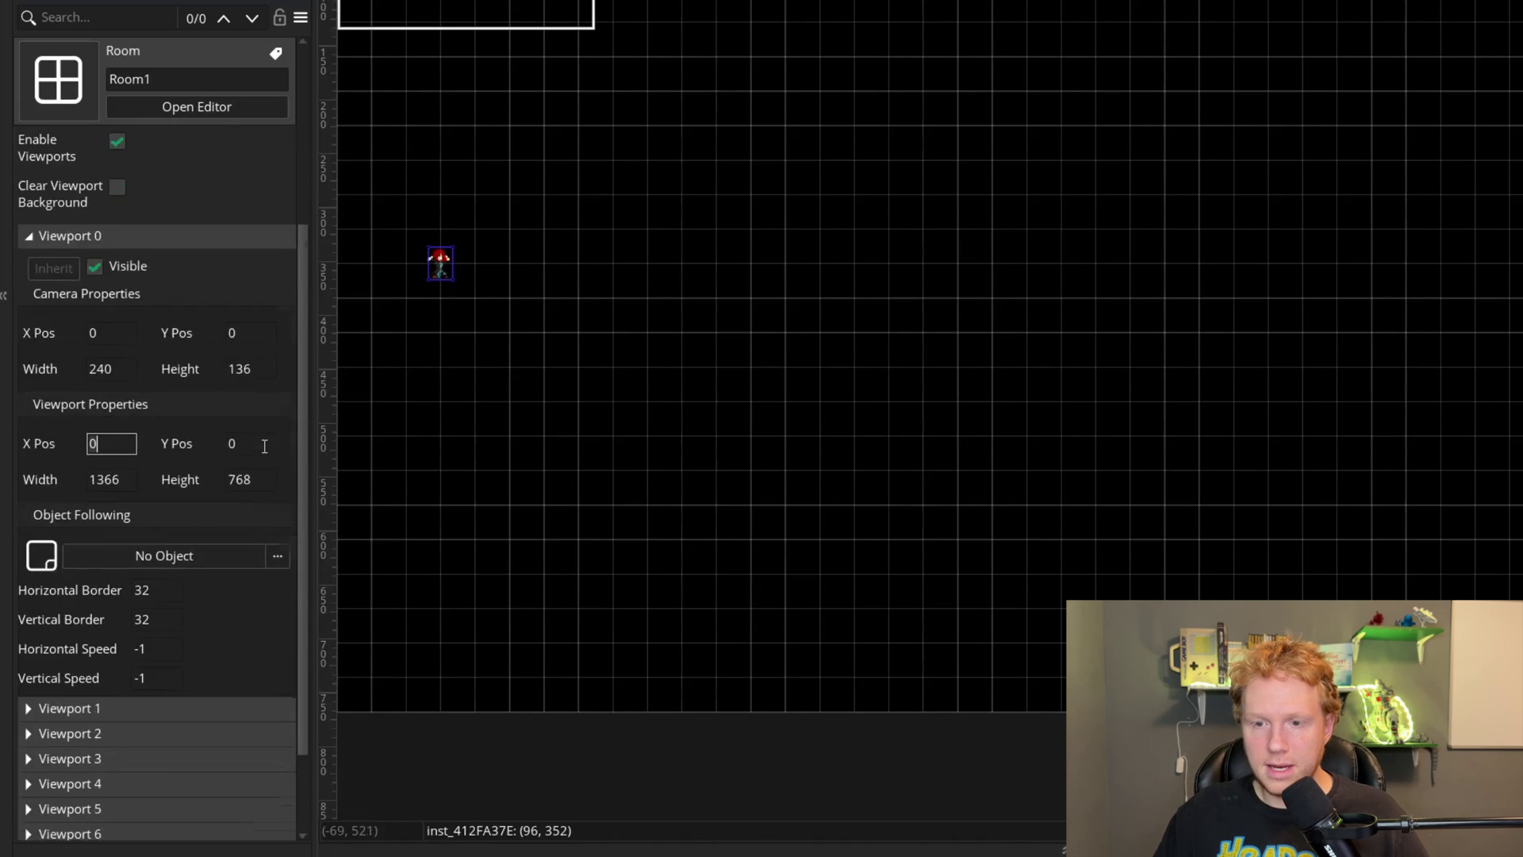
left_click(208, 554)
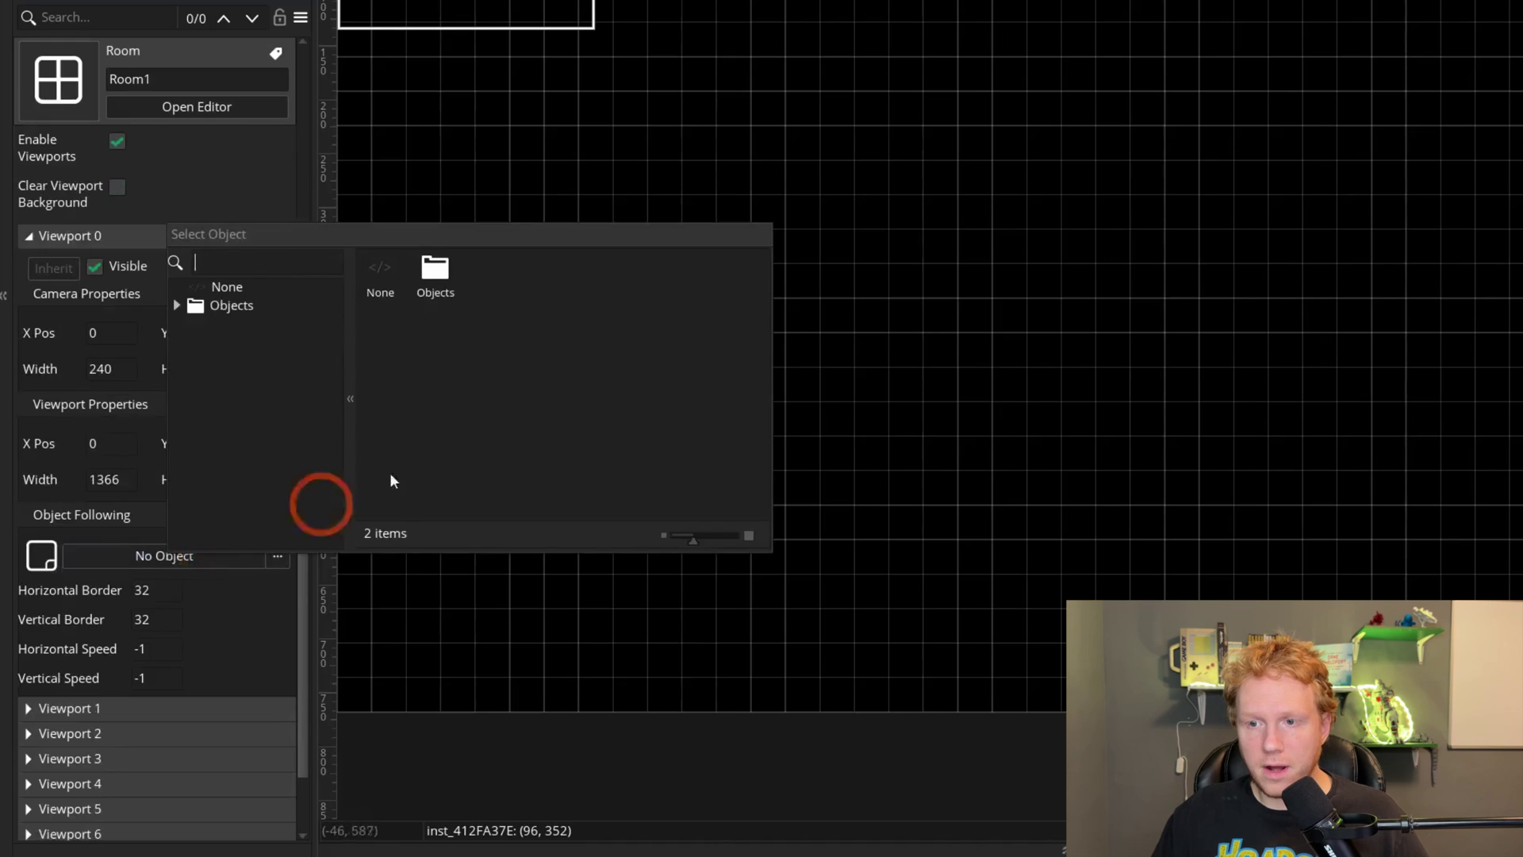
double_click(449, 274)
double_click(445, 275)
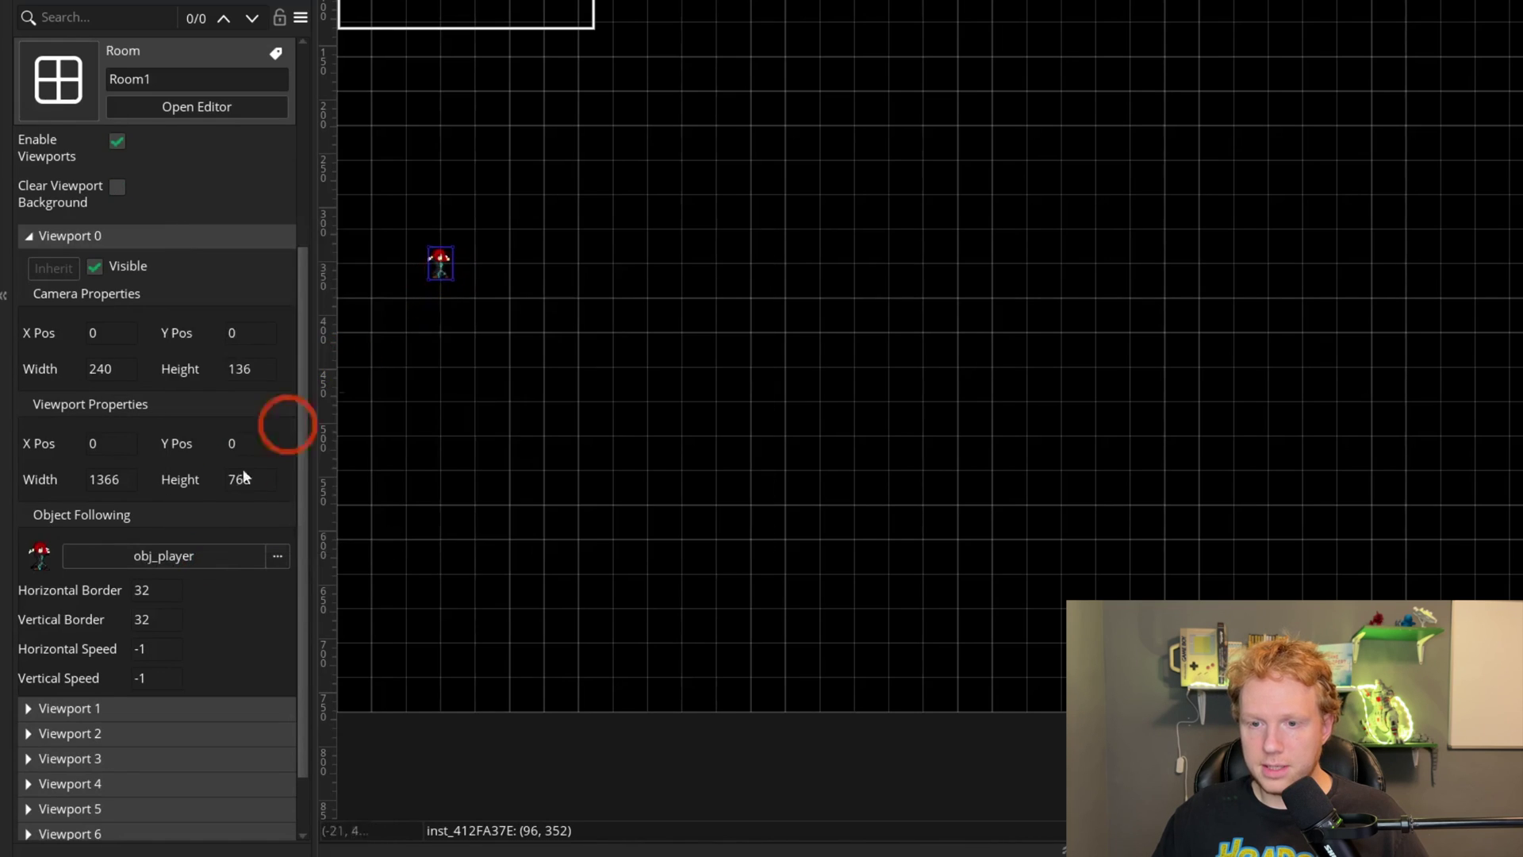
left_click(155, 591)
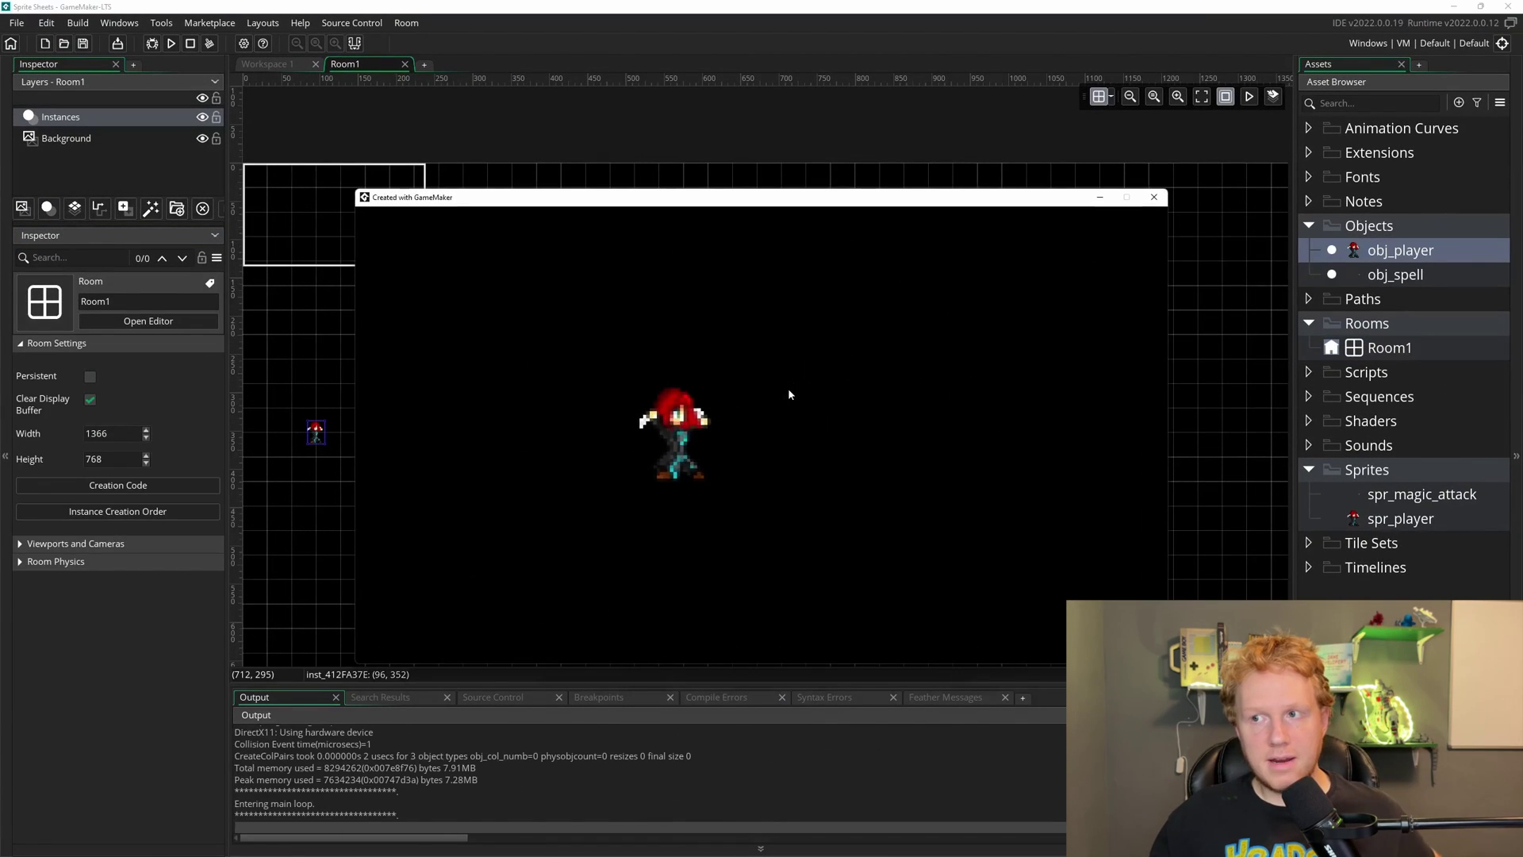
- Cast two magic spells in the running game and watch them fly right
left_click(788, 388)
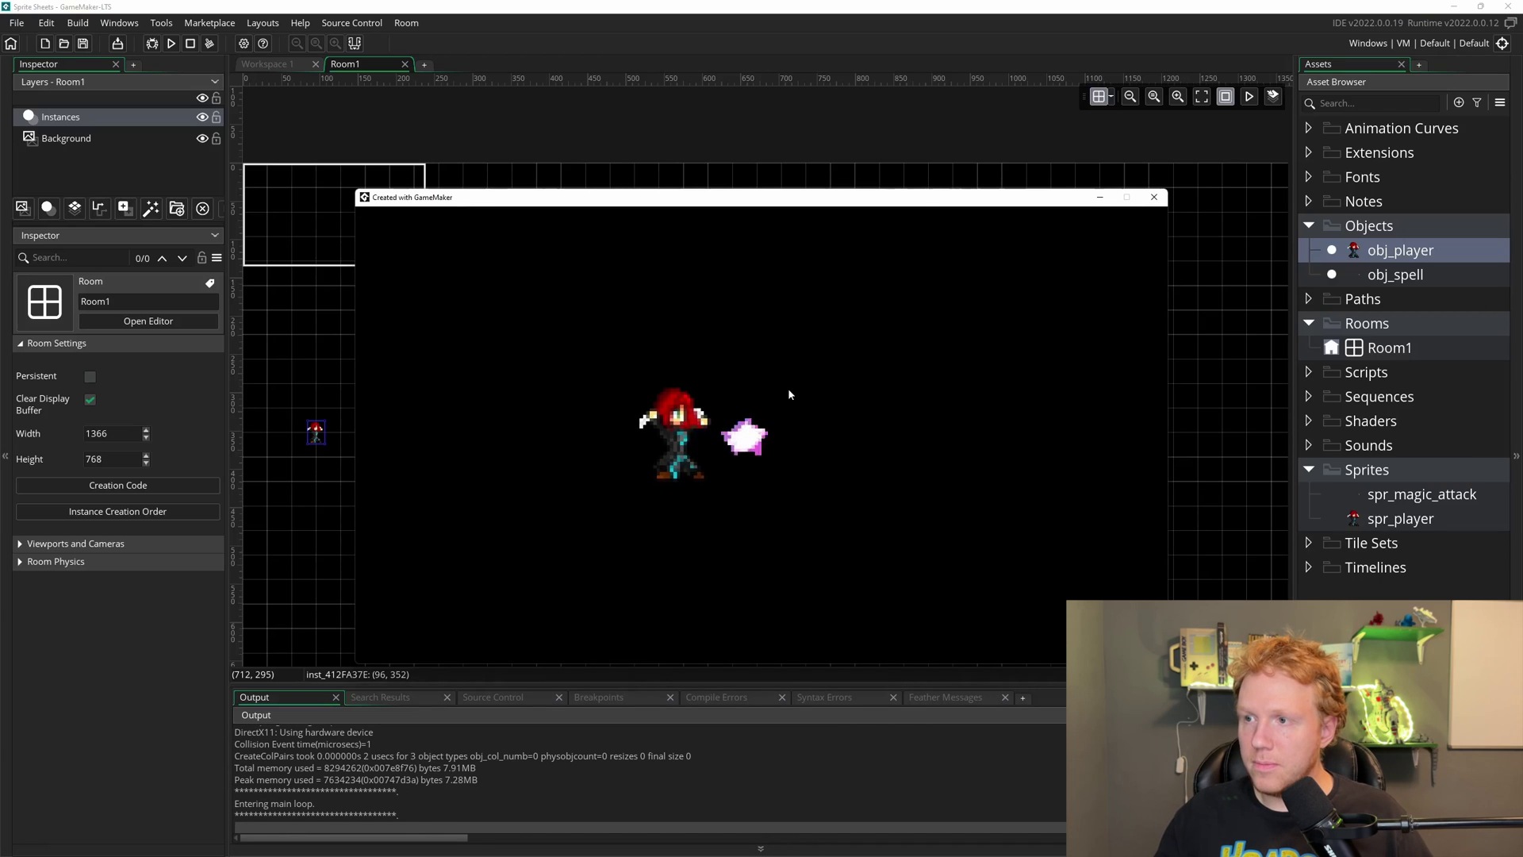
left_click(1040, 324)
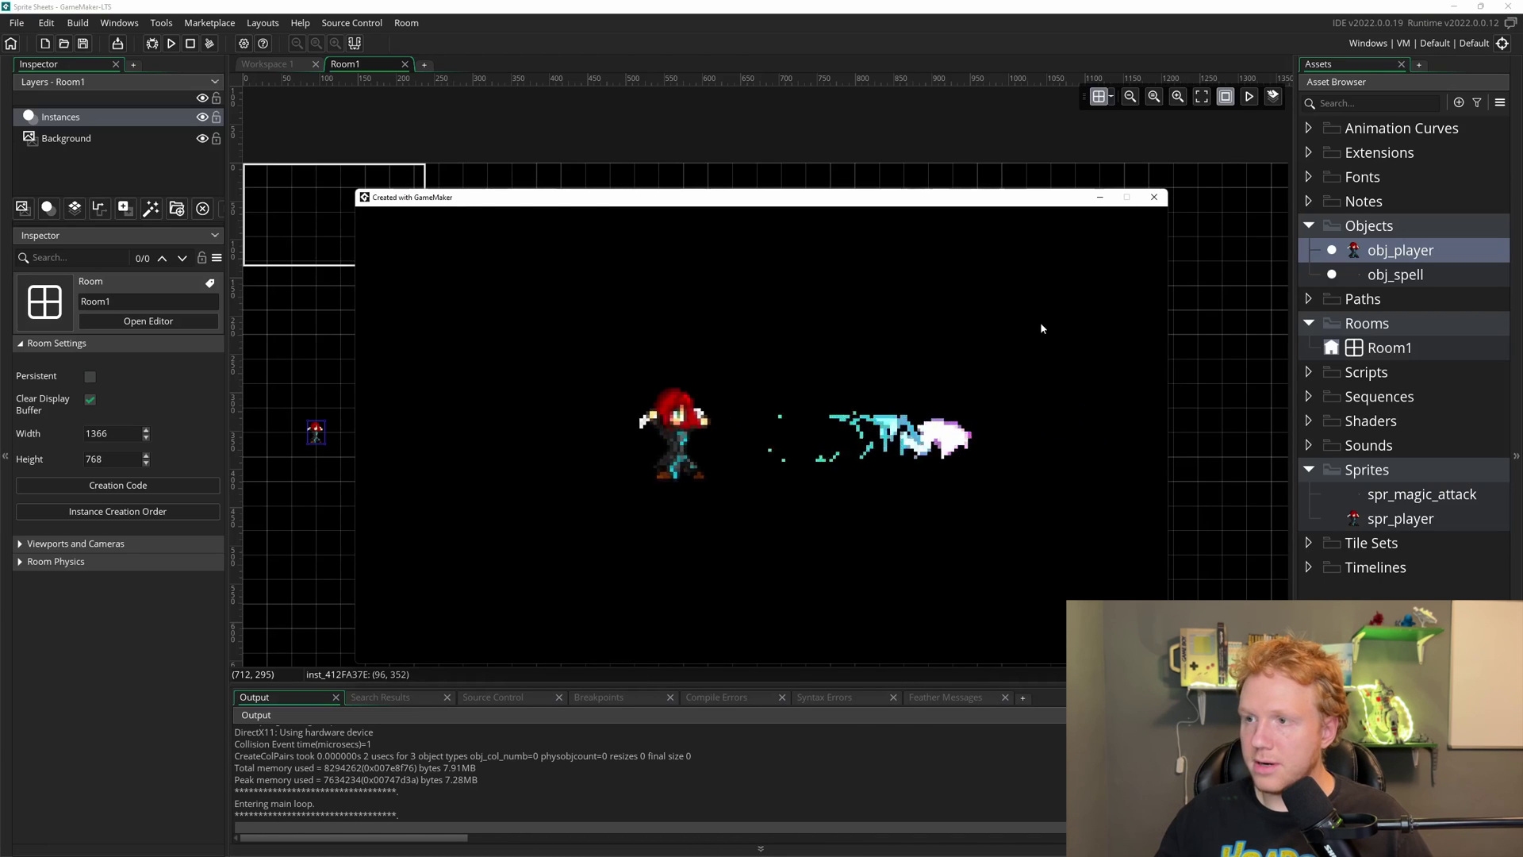